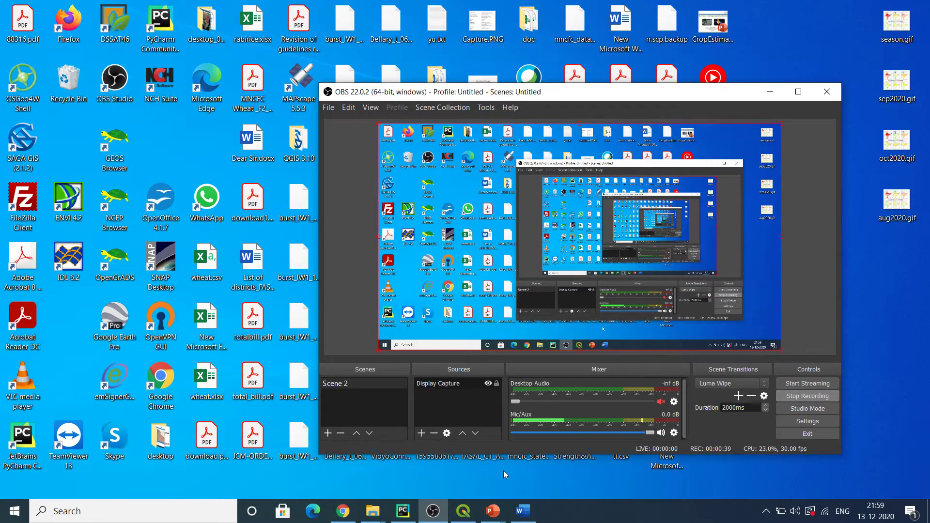
- Look over the imdlib project page on PyPI in Chrome and the imd_data_csv.py script in PyCharm
click(345, 513)
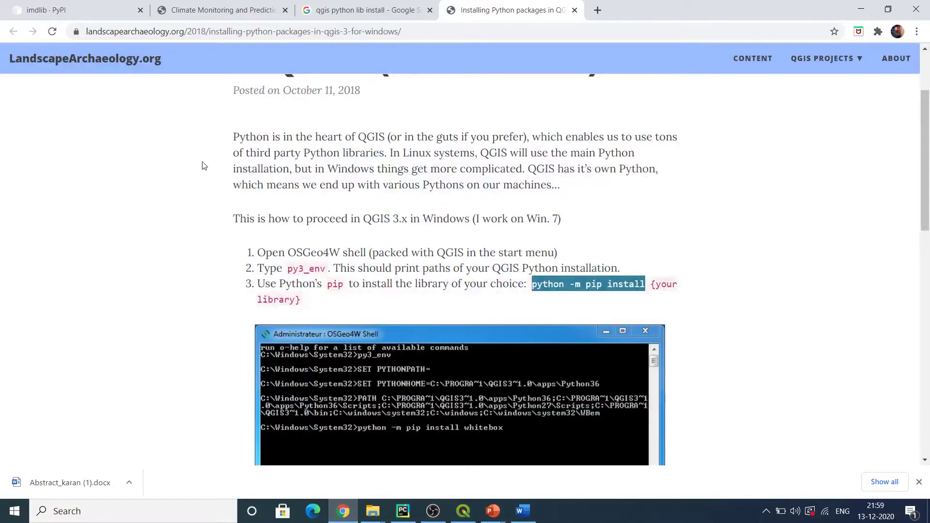
click(295, 5)
click(87, 10)
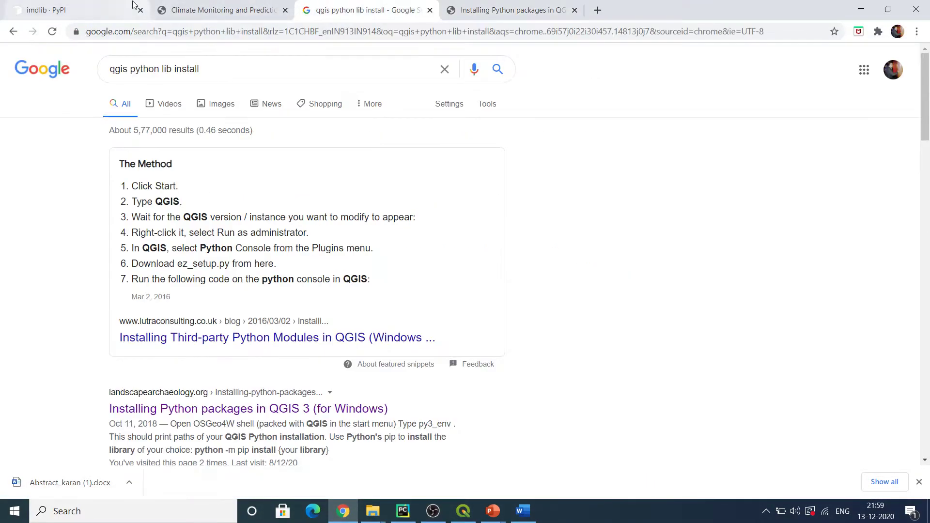
drag(156, 175, 271, 190)
click(270, 184)
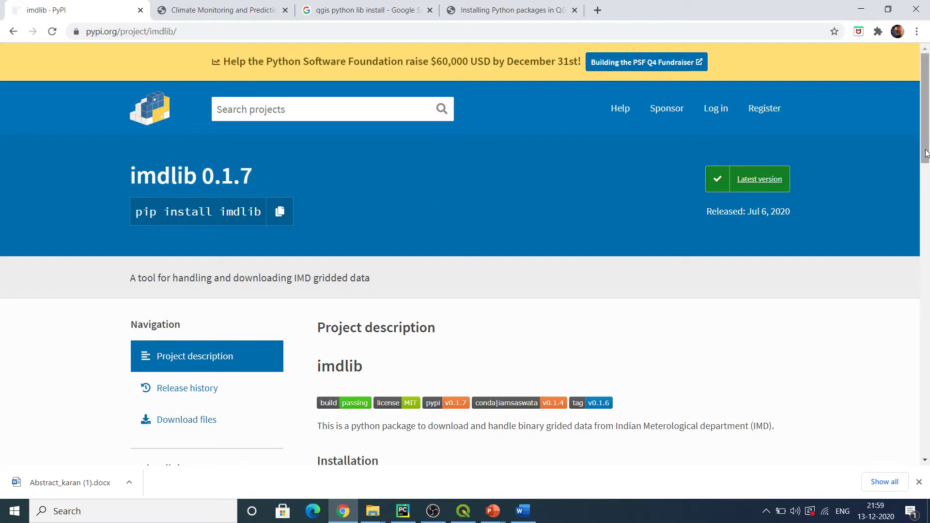
scroll(926, 153, down, 1)
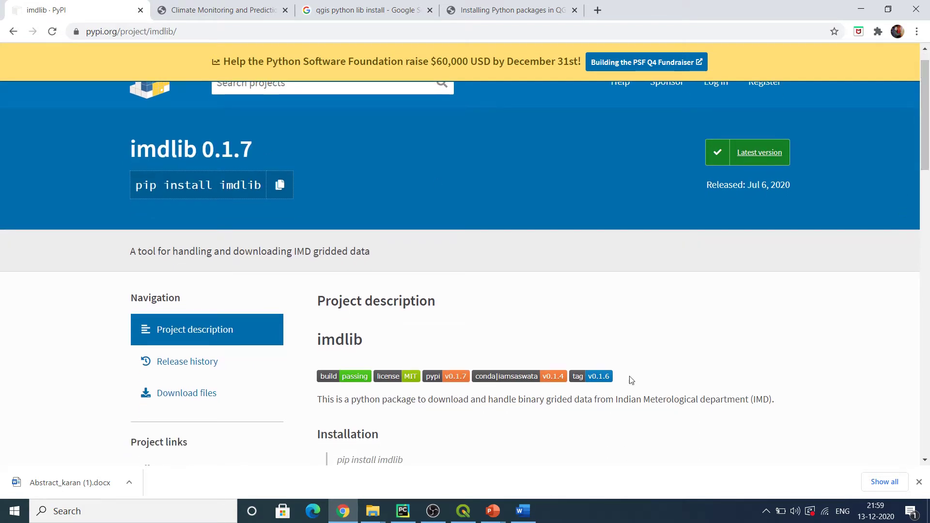
scroll(927, 140, up, 1)
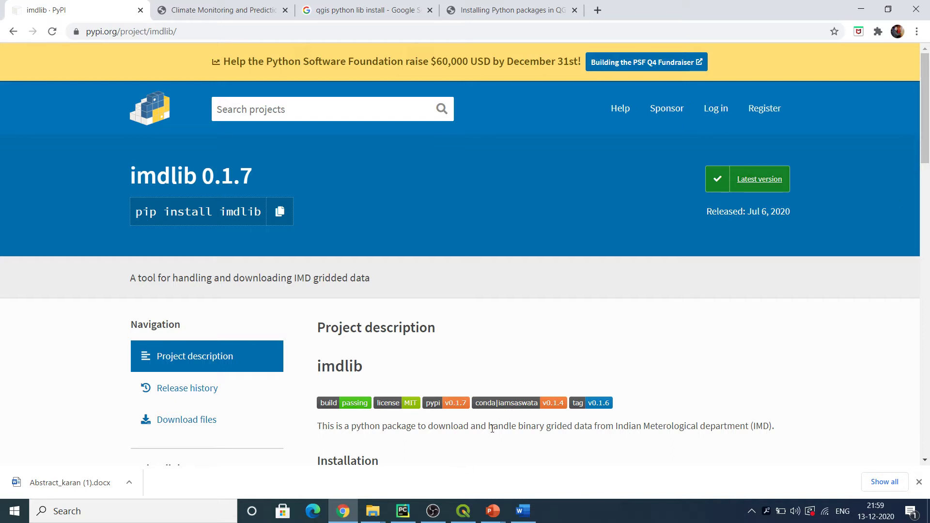
click(408, 509)
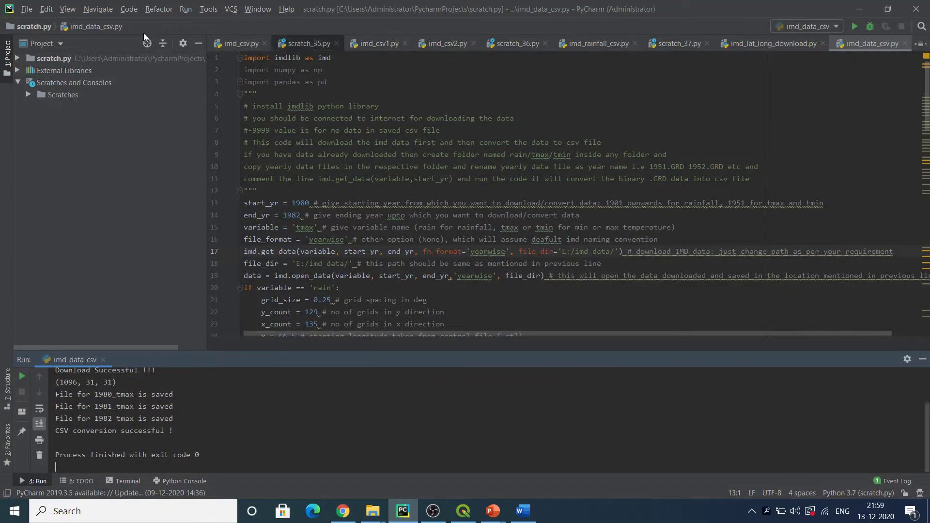
click(860, 9)
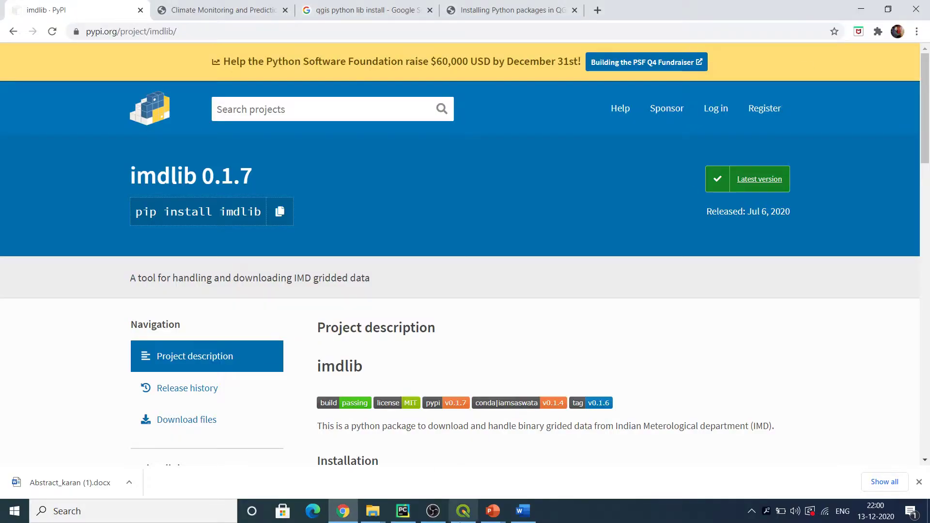
- Switch to QGIS and open the Python Console together with its script editor
click(463, 511)
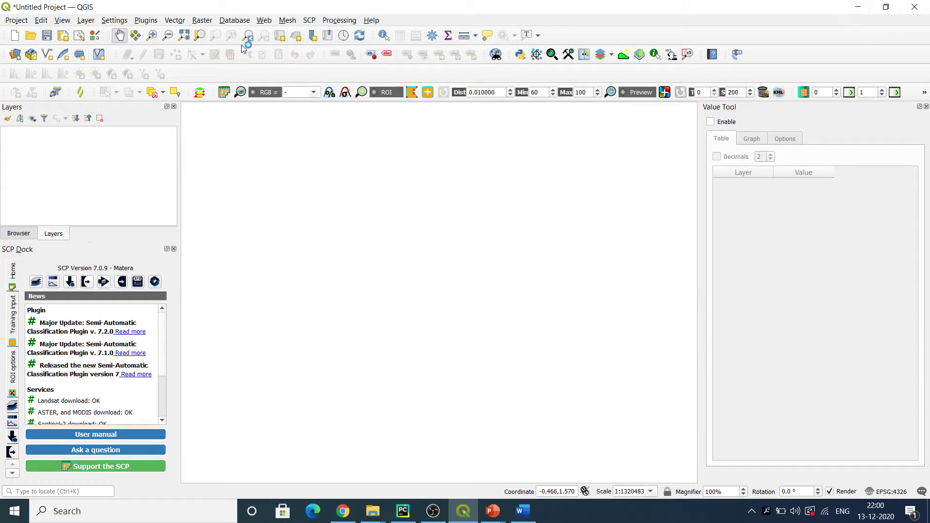
click(149, 23)
click(150, 23)
click(152, 23)
key(Escape)
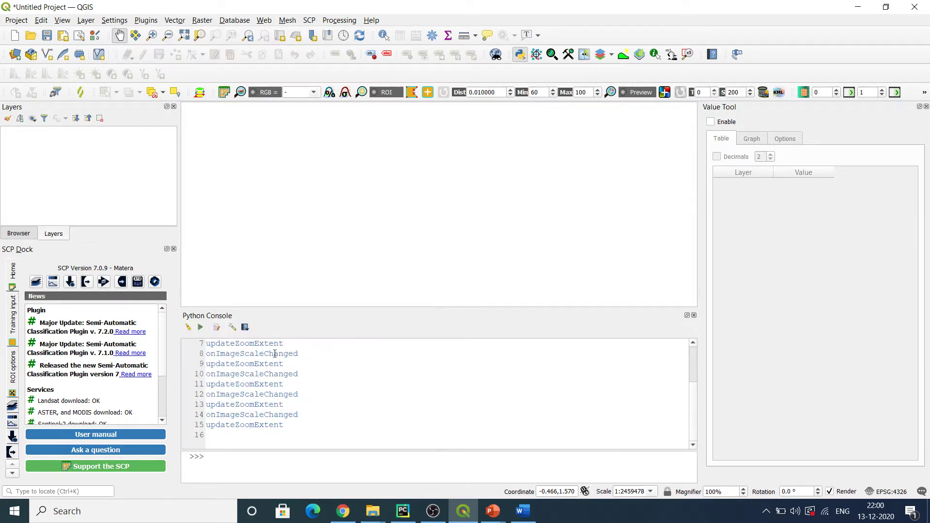
click(218, 328)
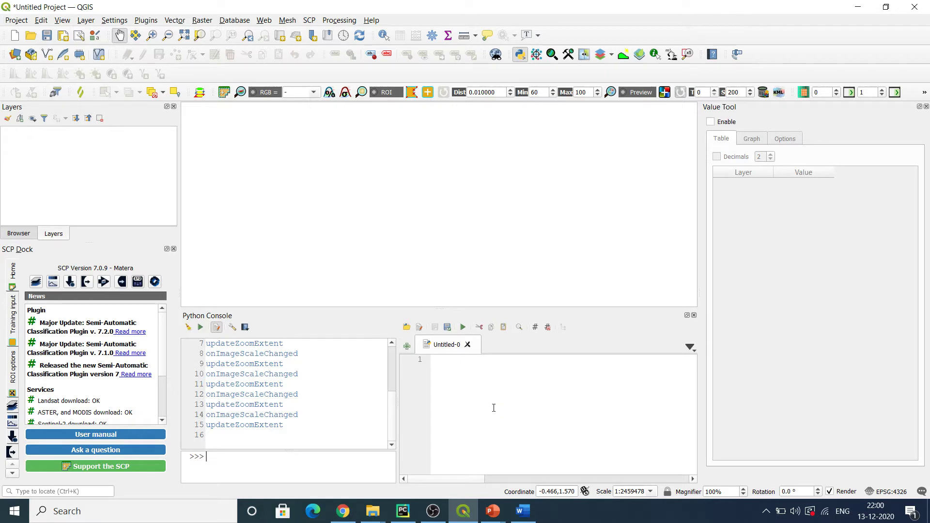
click(857, 7)
click(861, 9)
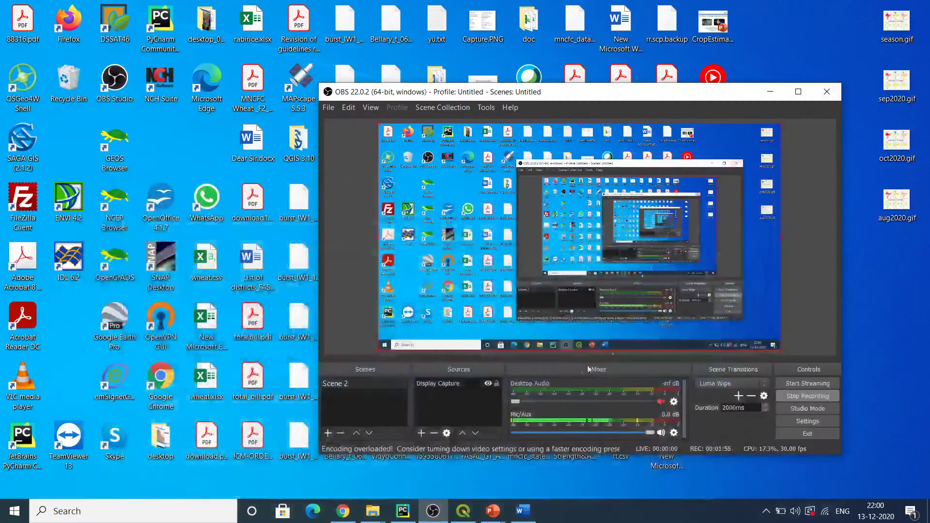
- Return to the imdlib page on PyPI in Chrome and read the pip and conda commands in its Installation section
click(402, 511)
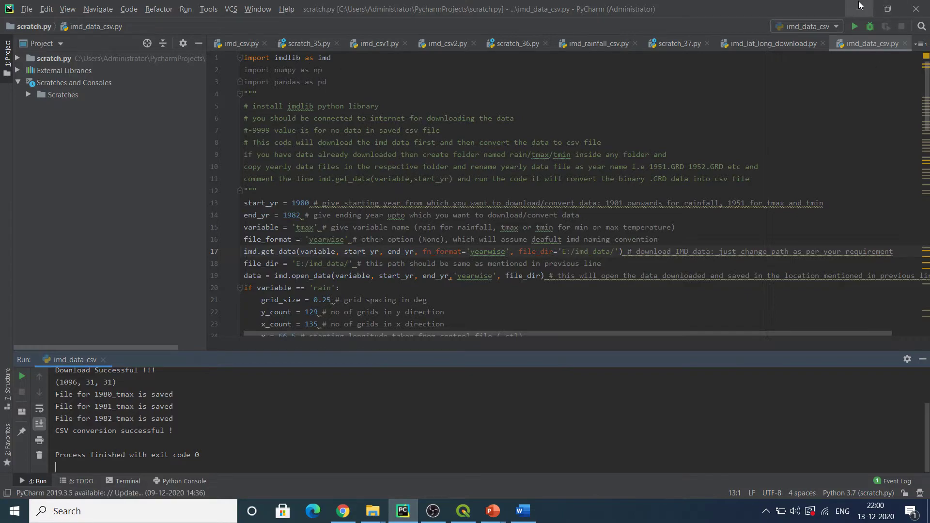
click(860, 5)
click(343, 511)
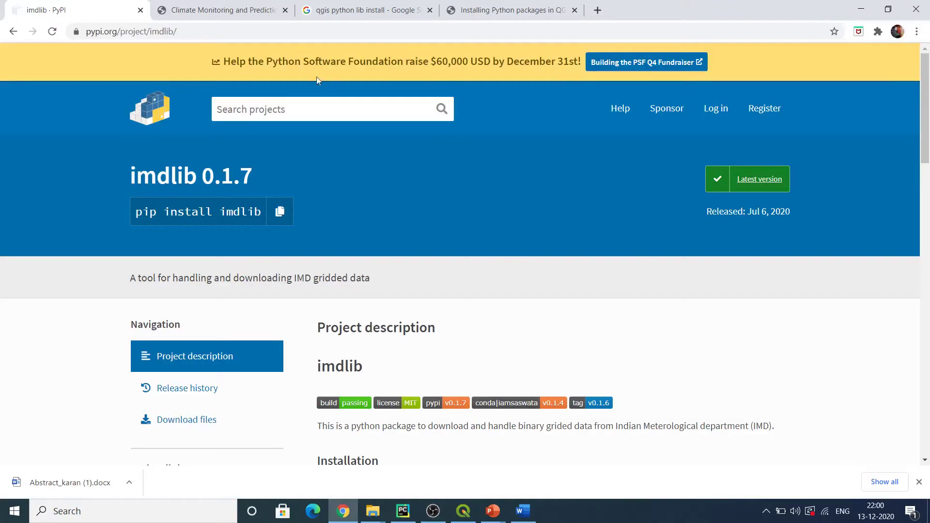
drag(926, 135, 926, 136)
scroll(926, 140, down, 3)
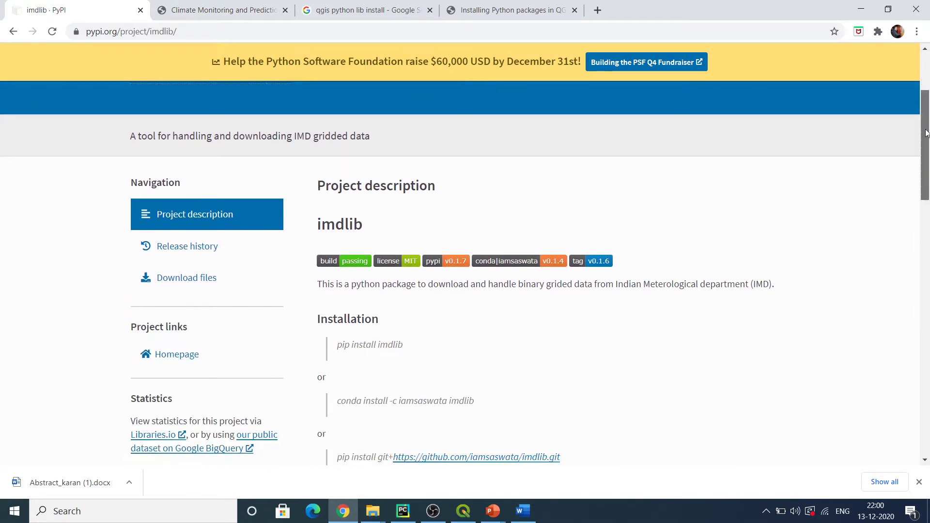
scroll(927, 162, down, 2)
drag(929, 163, 929, 165)
drag(344, 229, 398, 230)
click(408, 248)
drag(342, 287, 474, 286)
click(474, 287)
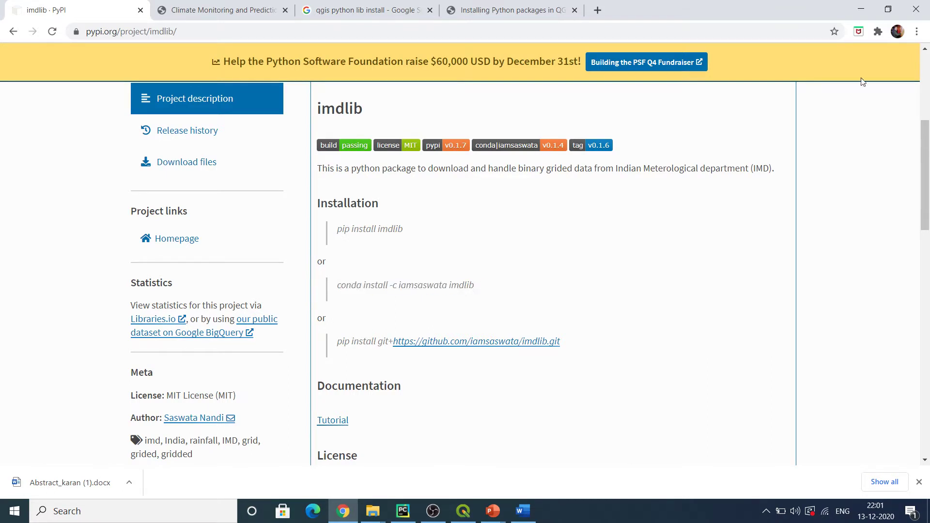
click(859, 9)
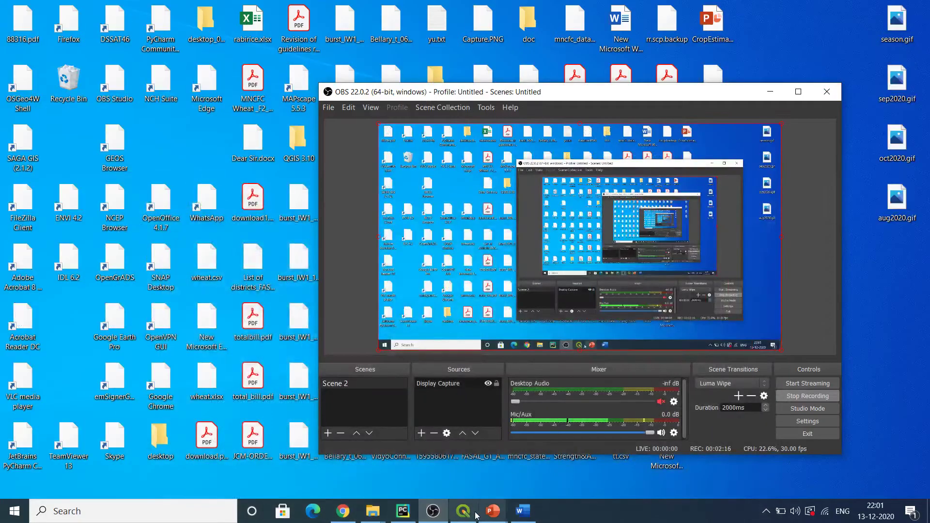
click(466, 513)
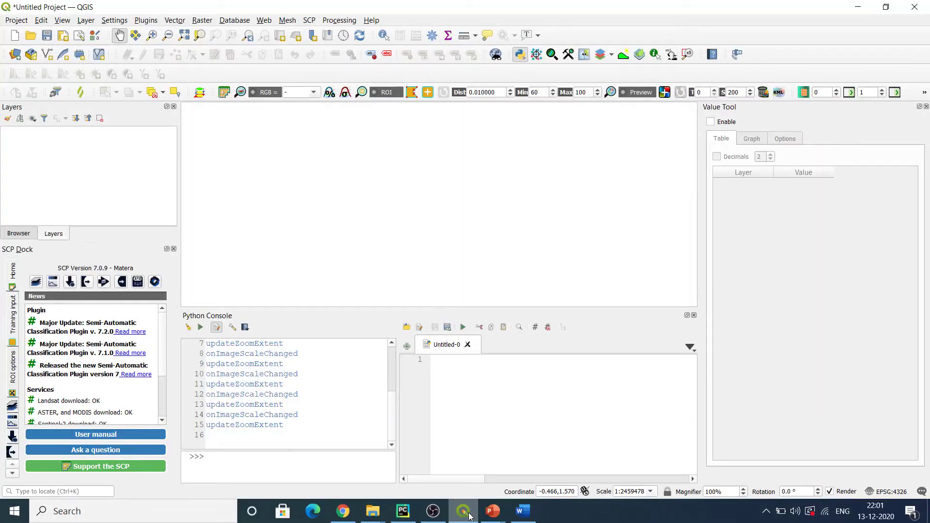
click(146, 21)
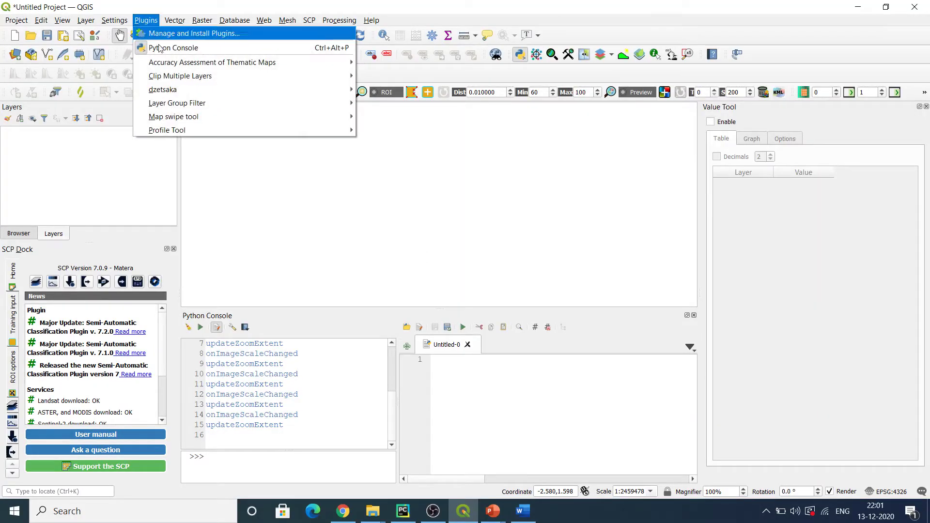
click(462, 4)
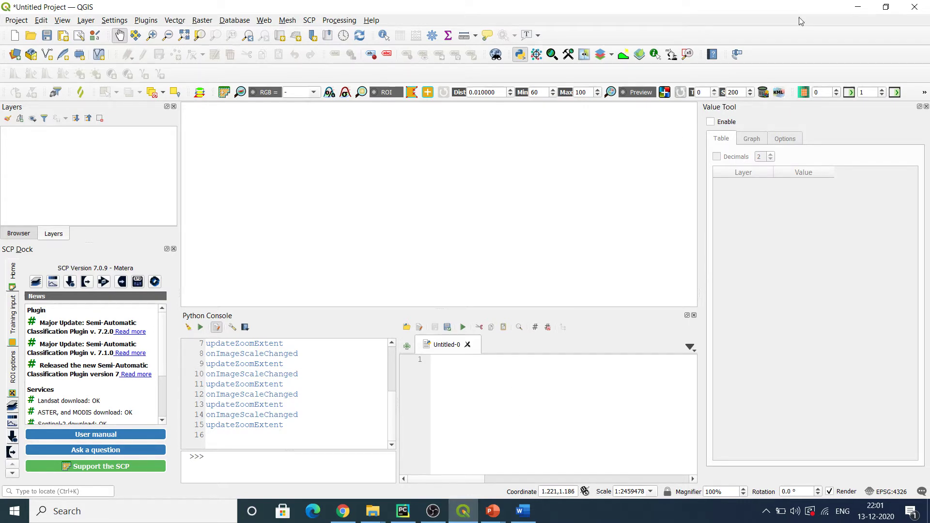
- Launch the OSGeo4W Shell from the QGIS 3.16 folder on the desktop
click(861, 2)
click(778, 91)
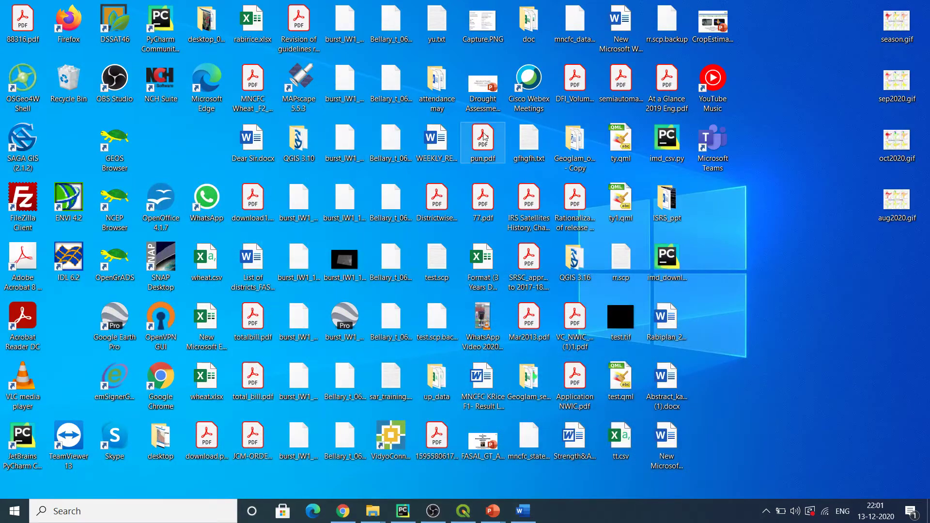
double_click(575, 261)
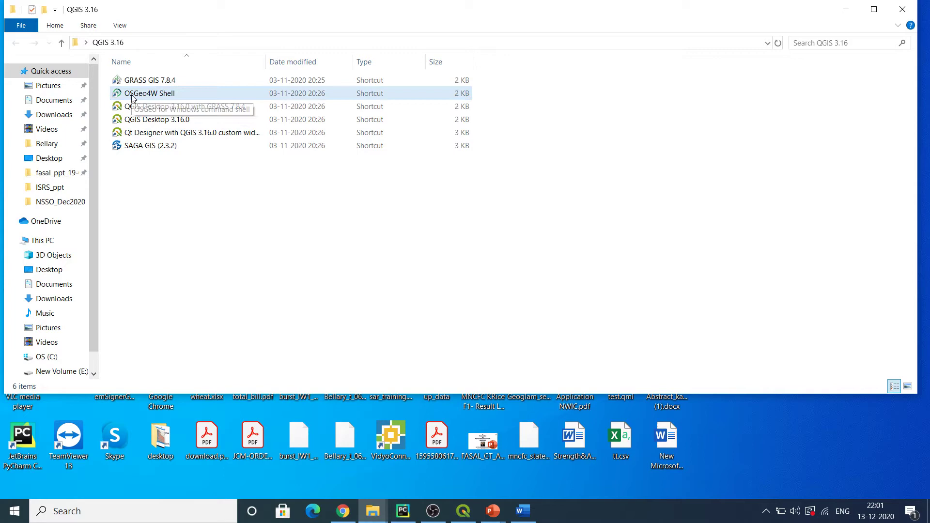
double_click(164, 96)
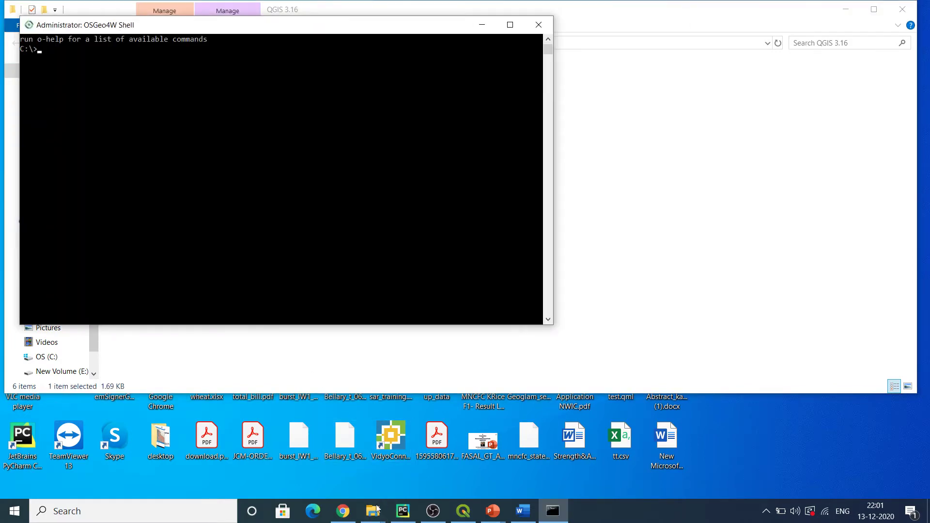
- Look up the Python environment command in the LandscapeArchaeology.org article on installing Python packages in QGIS 3, in Chrome
click(347, 515)
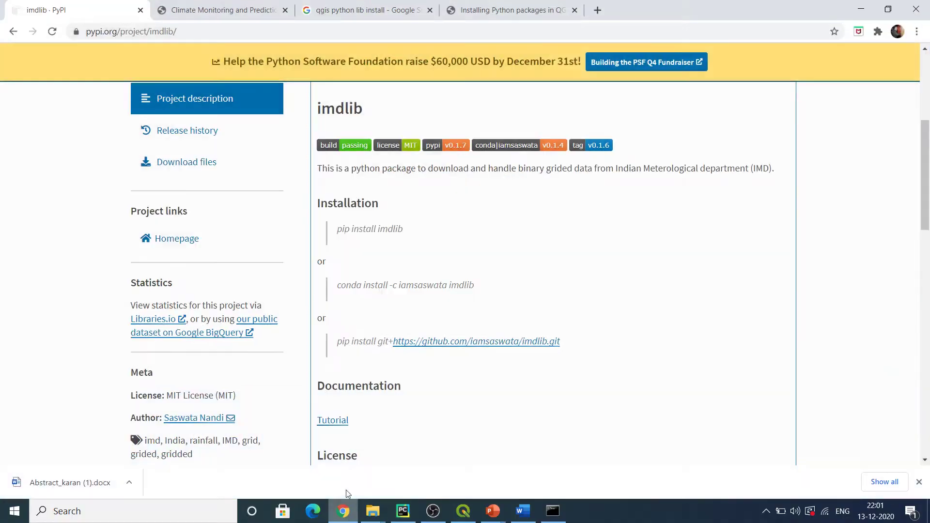
click(330, 6)
click(478, 4)
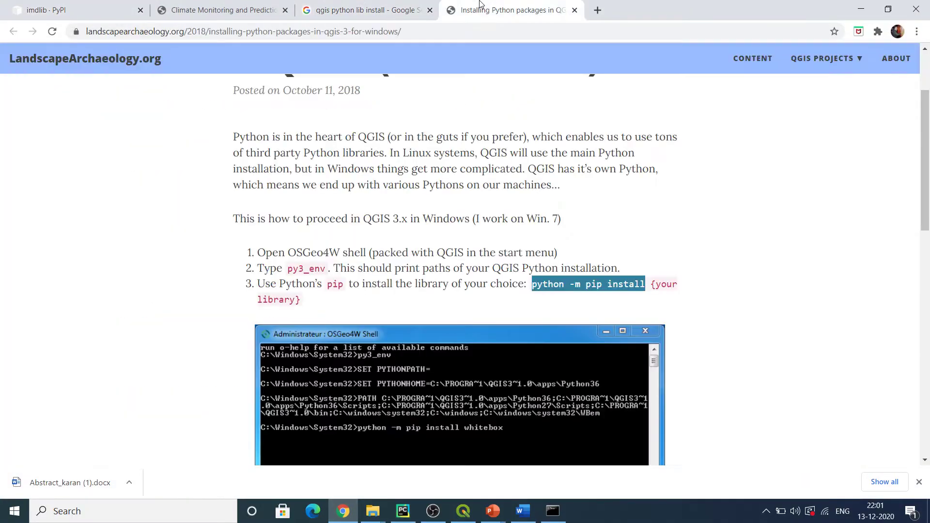
click(338, 261)
drag(289, 269, 326, 270)
click(337, 272)
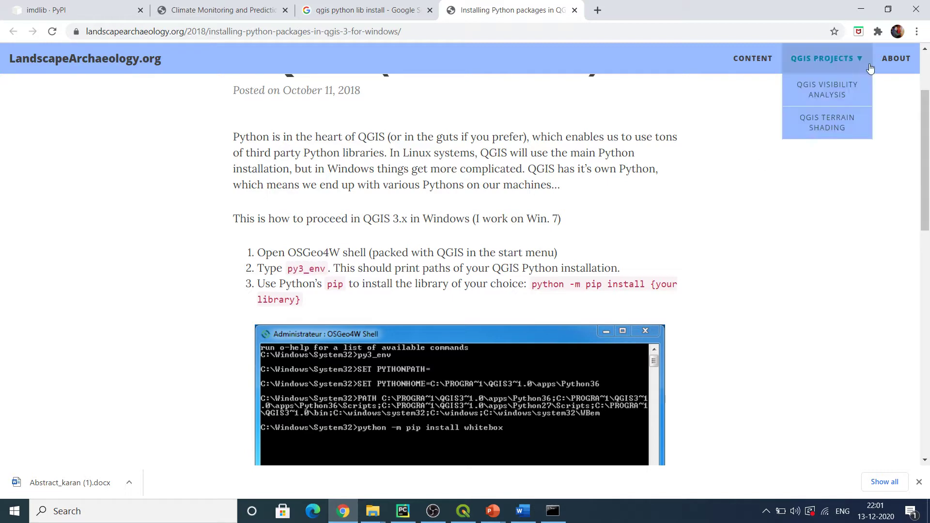
click(860, 9)
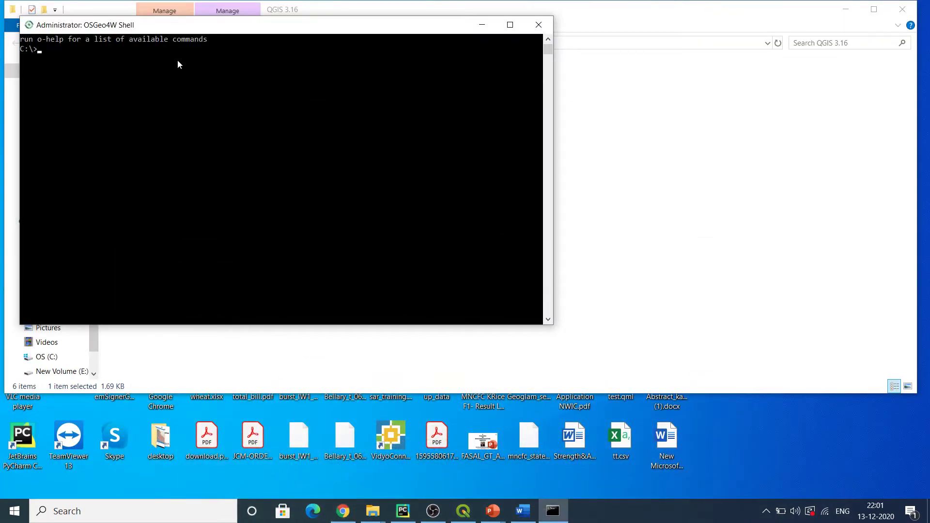
- Run py3_env in the OSGeo4W Shell to set up the QGIS Python environment
text(py)
key(BackSpace)
key(BackSpace)
text(_env)
key(BackSpace)
key(BackSpace)
key(BackSpace)
key(BackSpace)
text(py)
key(BackSpace)
key(BackSpace)
text(py3_env)
key(Return)
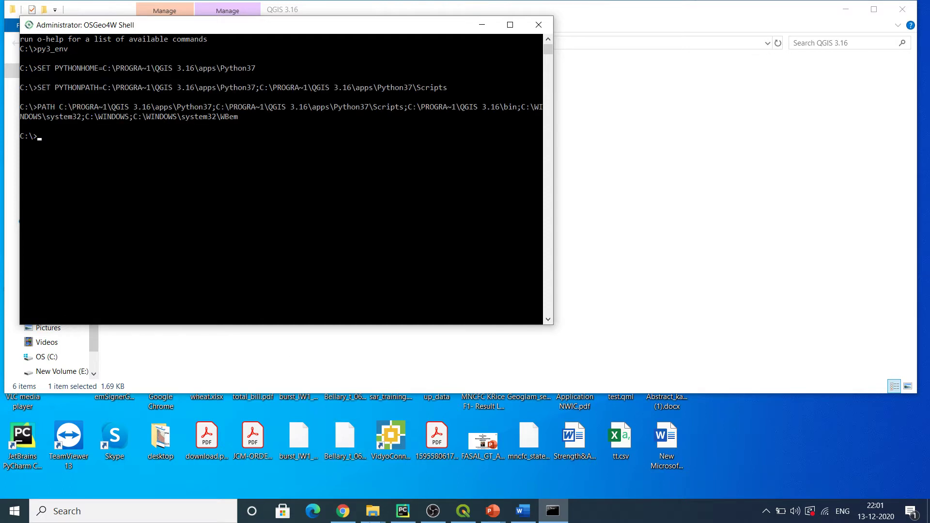
- Copy the command "python -m pip install" from the article in Chrome and return to the OSGeo4W Shell
click(343, 511)
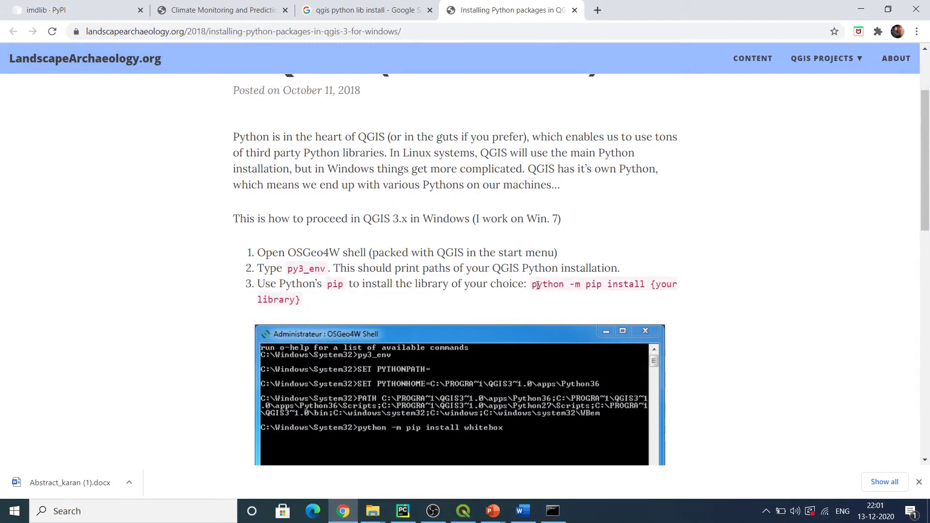
drag(532, 285, 648, 285)
key(ctrl+c)
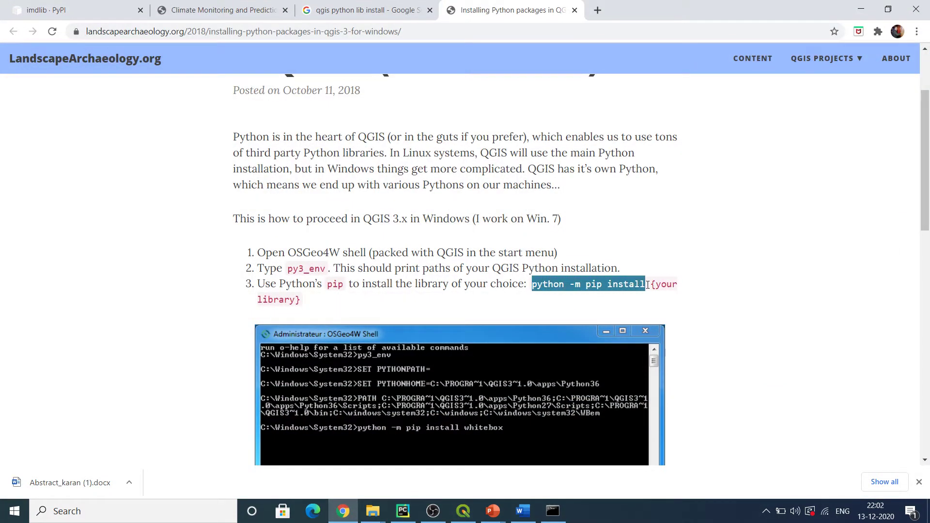
click(860, 10)
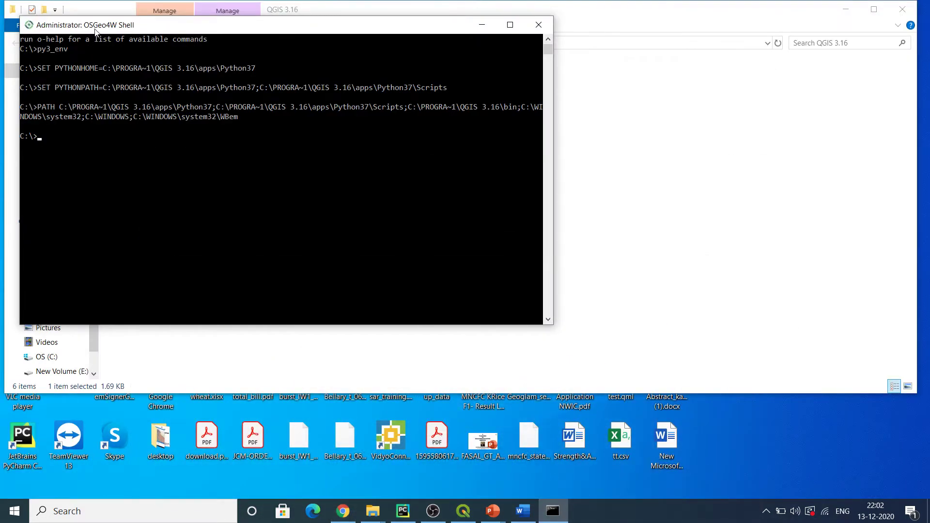
- Paste the copied command into the shell, complete it as "python -m pip install imdlib" and run it
right_click(95, 32)
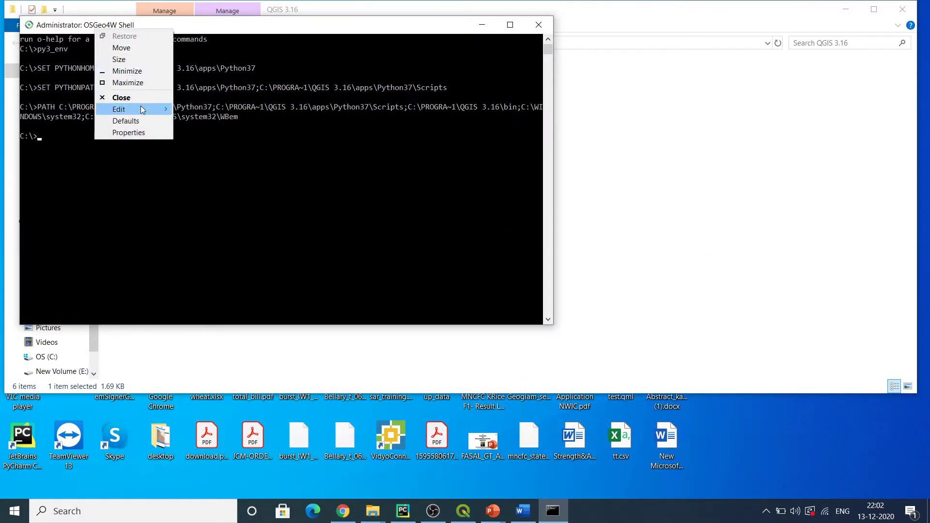
mouse_move(145, 109)
click(196, 132)
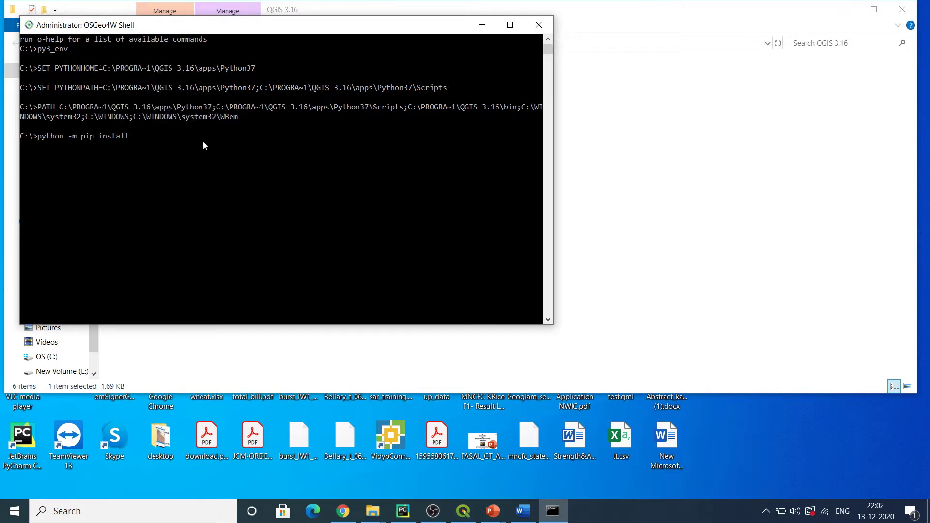
text(imdlib)
key(Return)
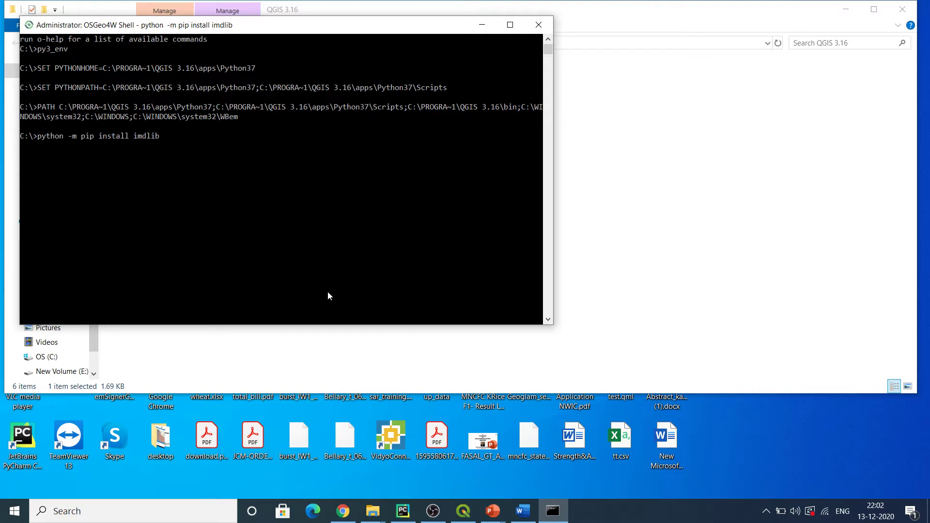
- Switch to PyCharm and examine the imdlib import line at the start of imd_data_csv.py
click(403, 507)
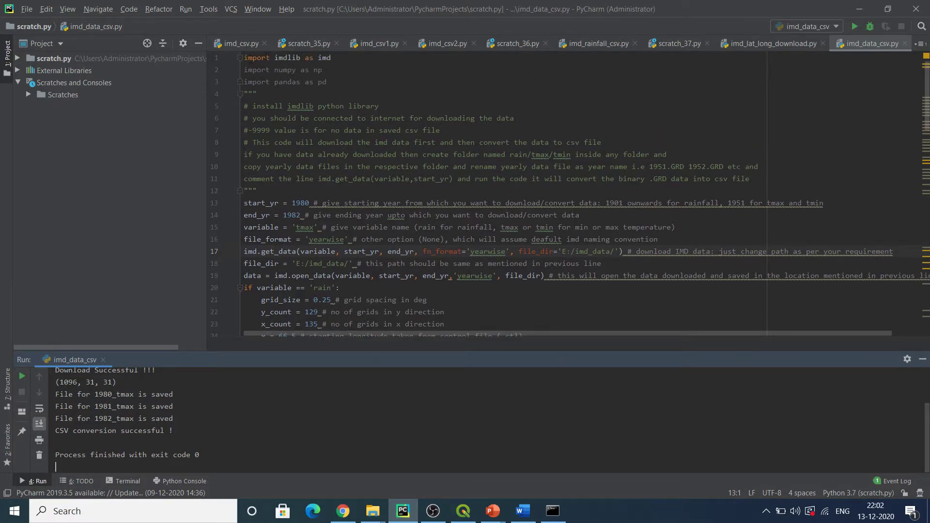
drag(248, 58, 314, 58)
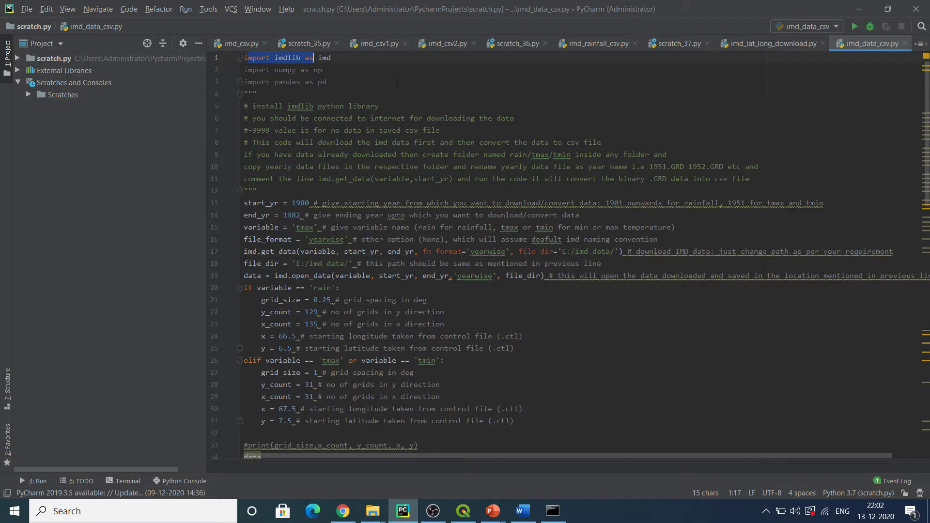
- Examine the introductory comments and the start_yr, end_yr and variable settings in imd_data_csv.py
click(505, 94)
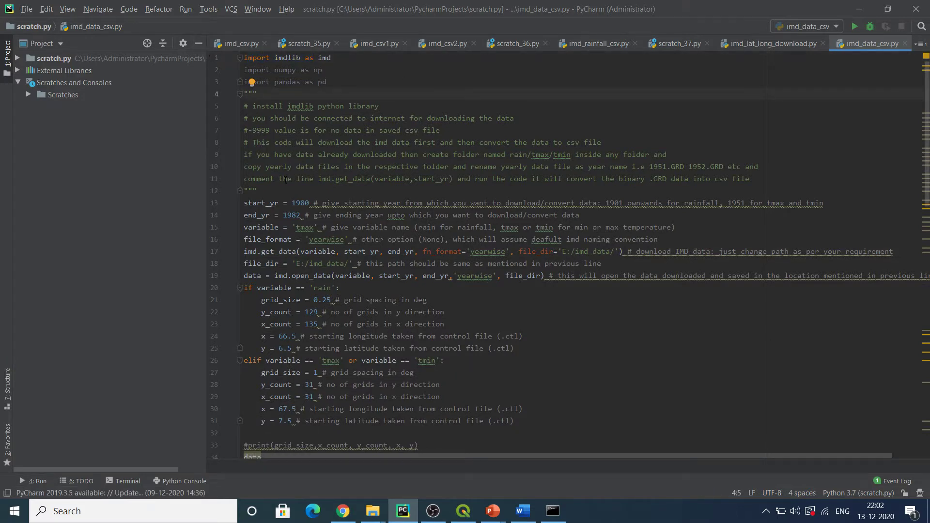
scroll(476, 215, down, 2)
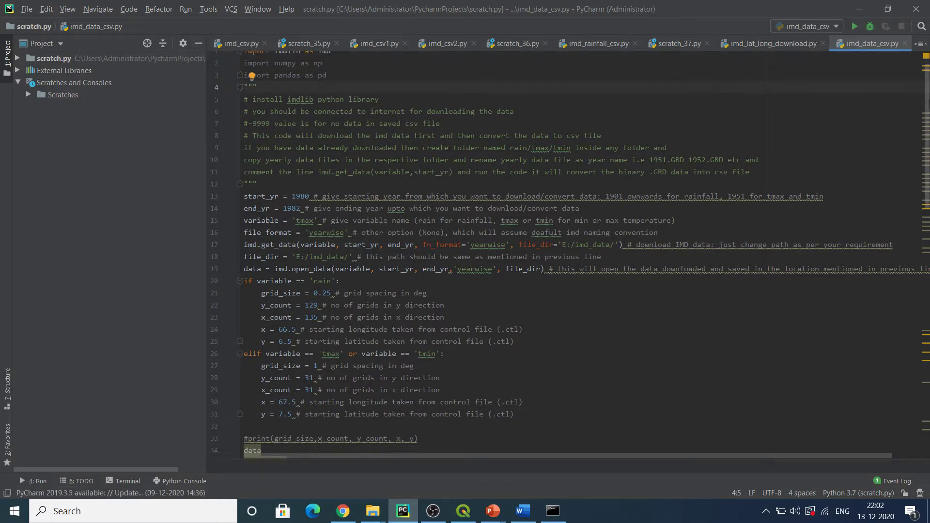
scroll(475, 214, up, 2)
click(475, 214)
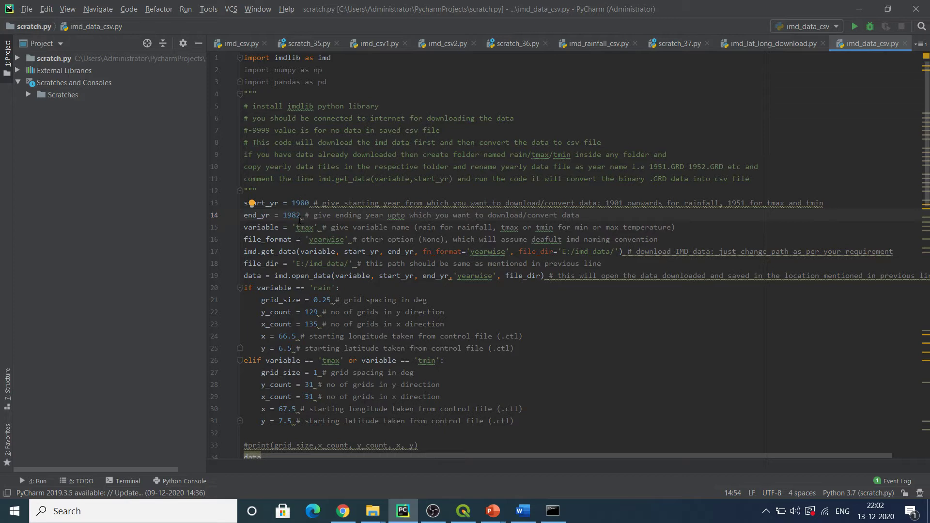
mouse_move(299, 219)
mouse_move(602, 205)
click(720, 203)
mouse_move(781, 204)
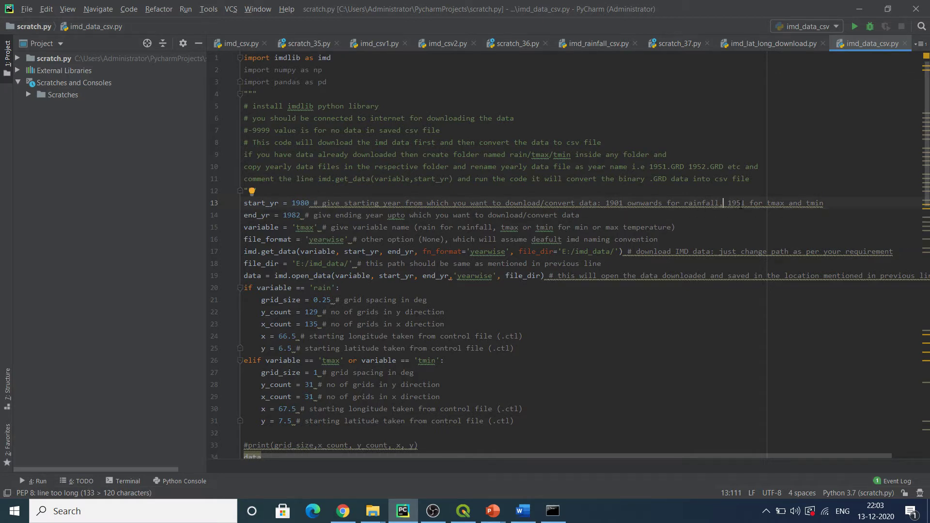
mouse_move(741, 204)
mouse_move(300, 228)
- Close both open Videos windows of File Explorer
mouse_move(375, 515)
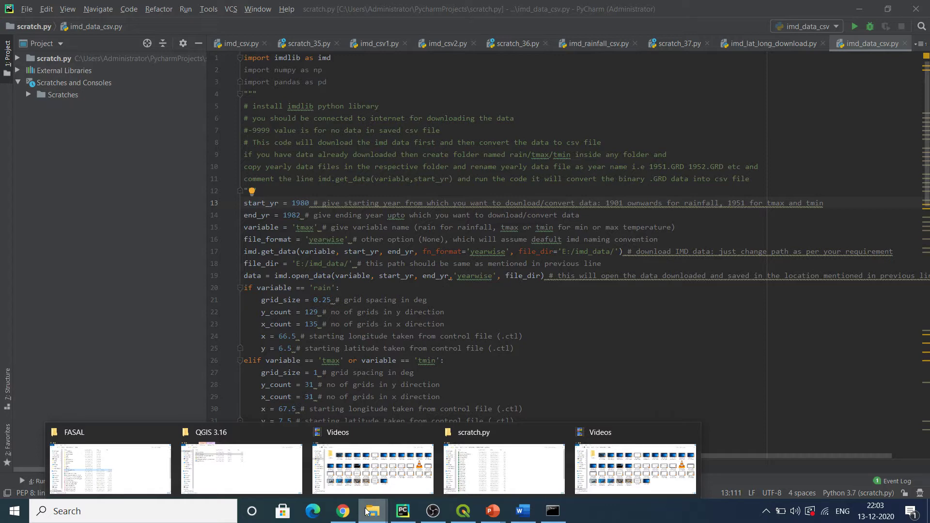
click(427, 432)
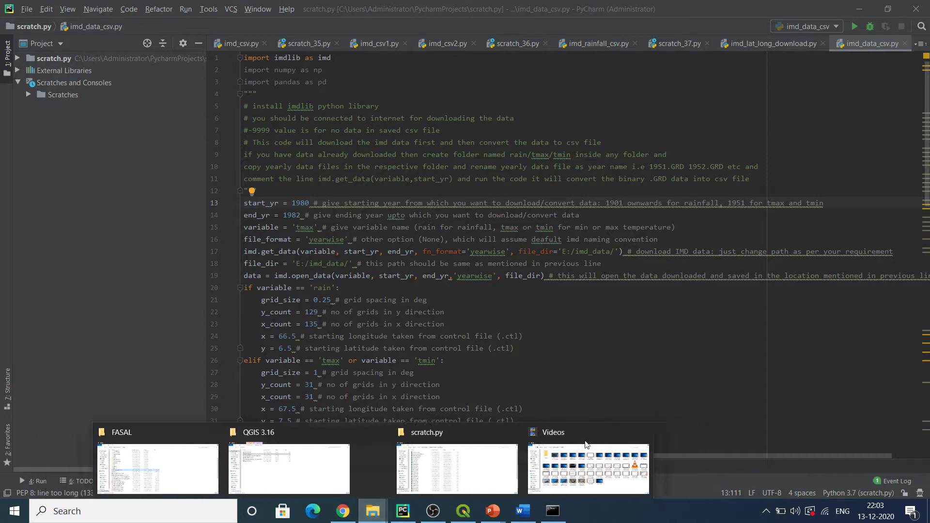
click(624, 432)
- Examine the imd.get_data call, the file_dir path and the rest of imd_data_csv.py through the CSV-writing loops
click(417, 251)
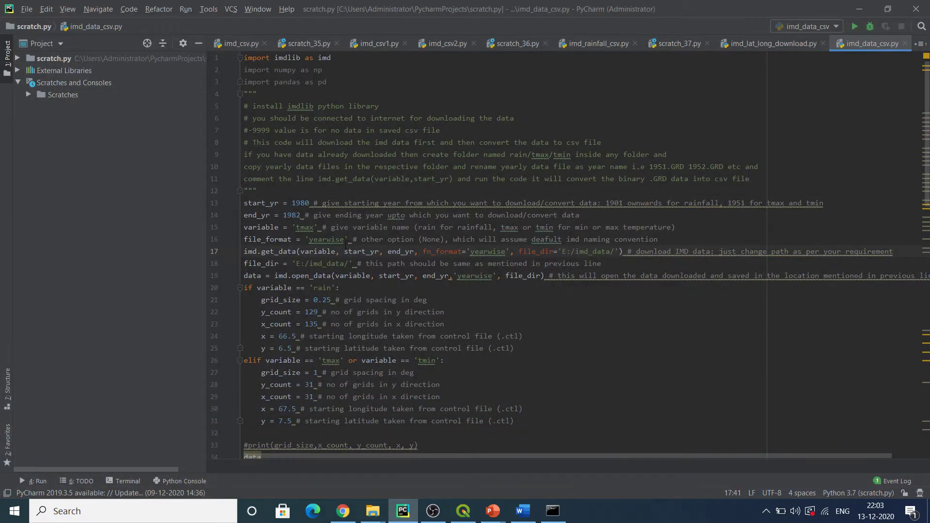
drag(294, 262, 354, 263)
click(357, 275)
click(299, 263)
scroll(746, 165, down, 3)
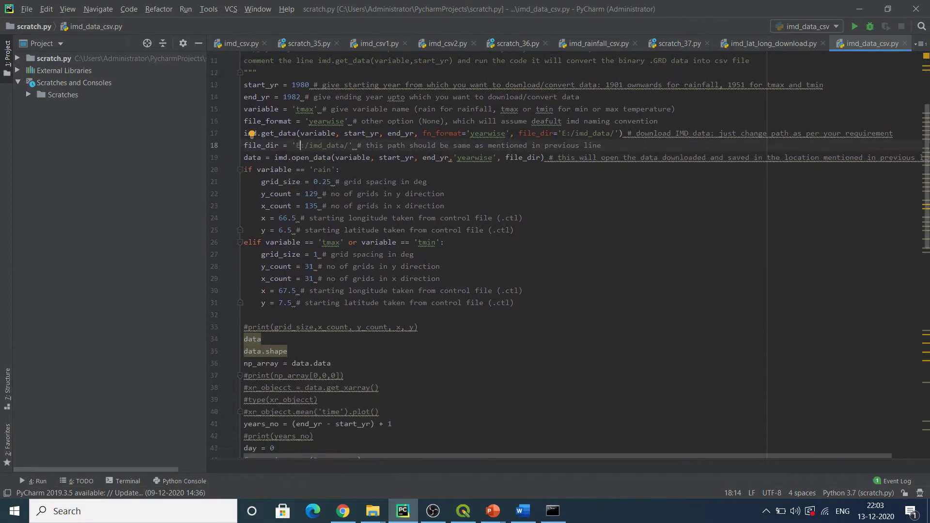
scroll(570, 257, down, 1)
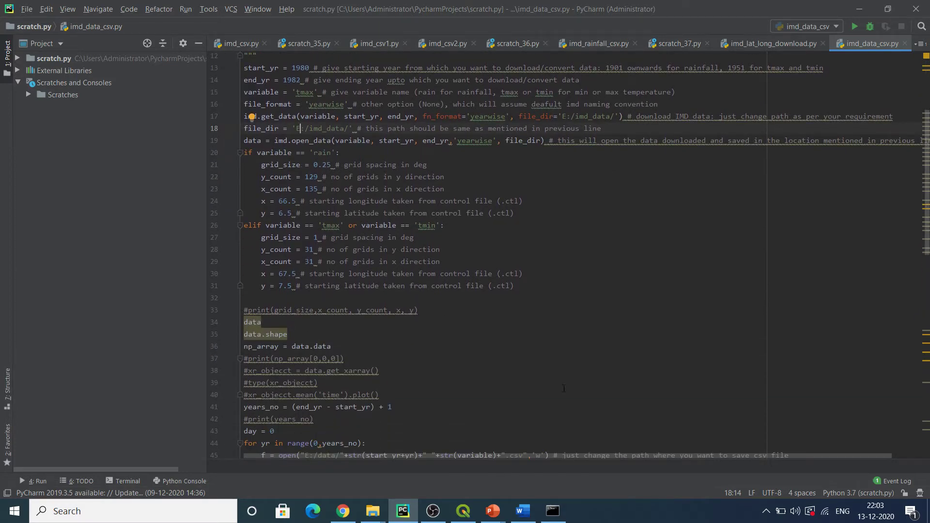
scroll(927, 251, down, 3)
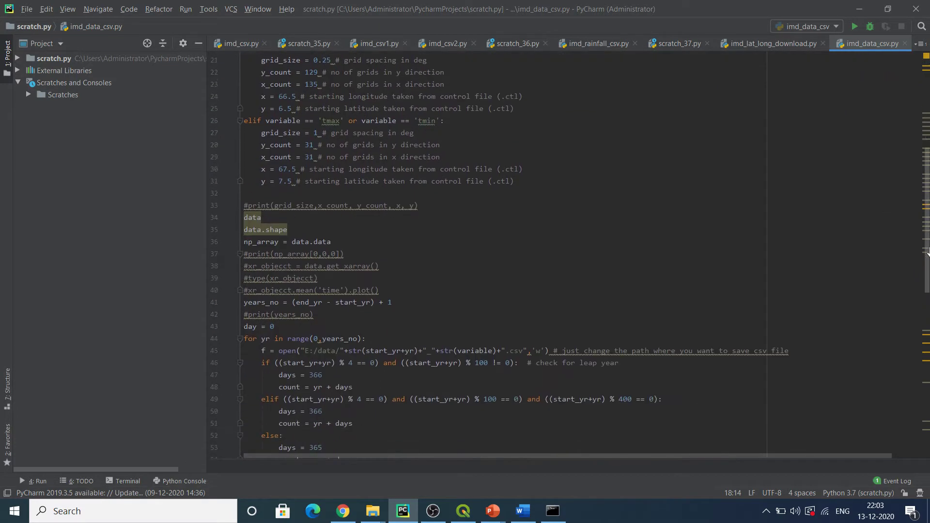
scroll(927, 251, down, 6)
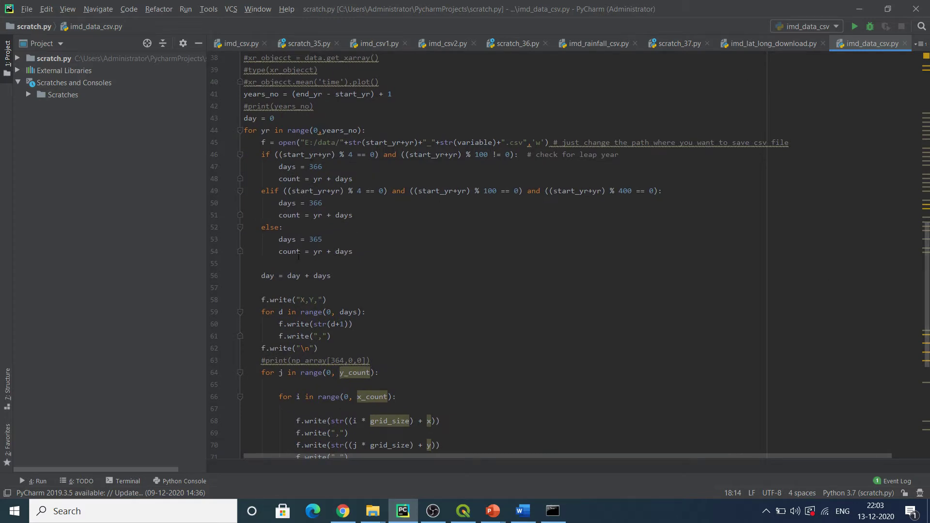
scroll(313, 316, down, 7)
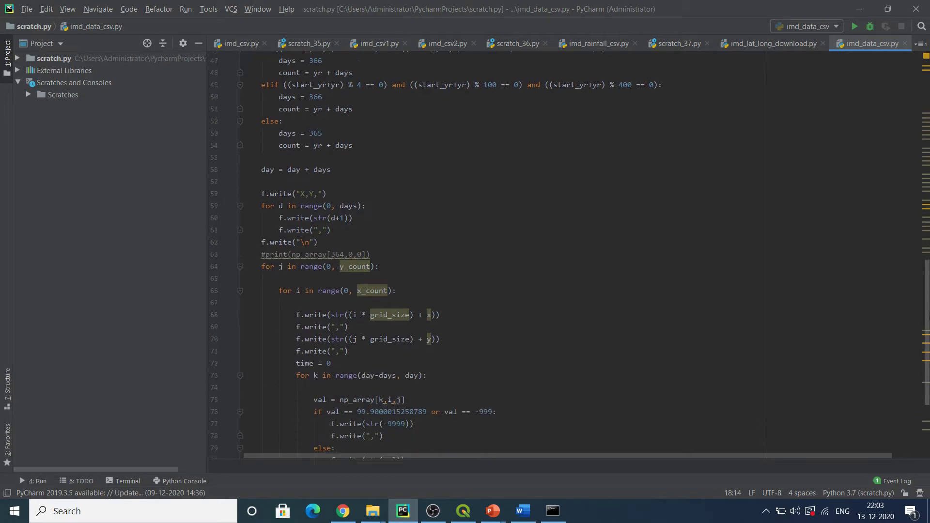
scroll(567, 254, up, 14)
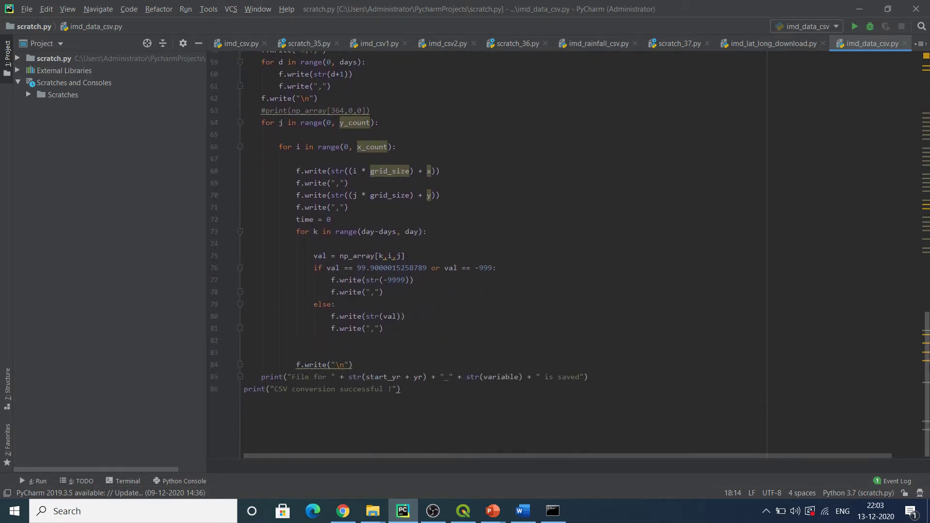
scroll(926, 163, up, 2)
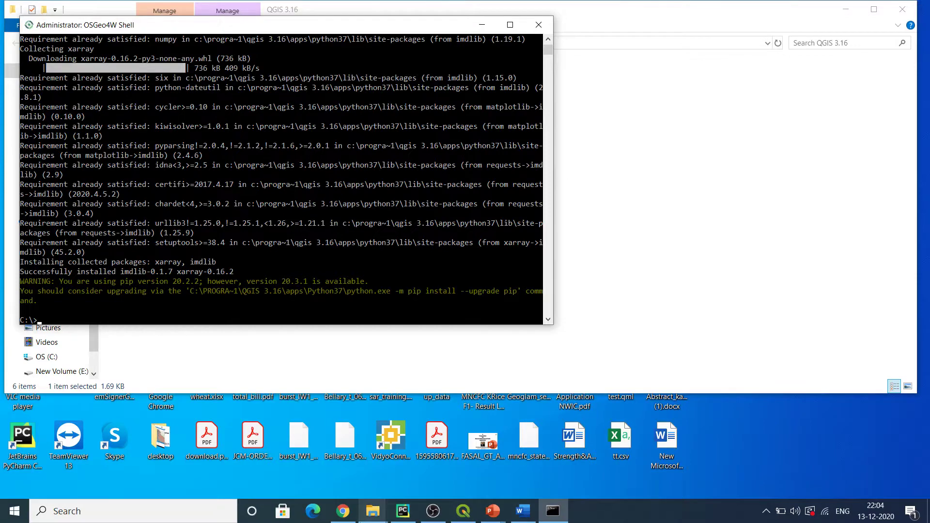
- Switch to the IMD gridded data download page in Chrome and inspect the available years for gridded rainfall and minimum temperature
click(342, 511)
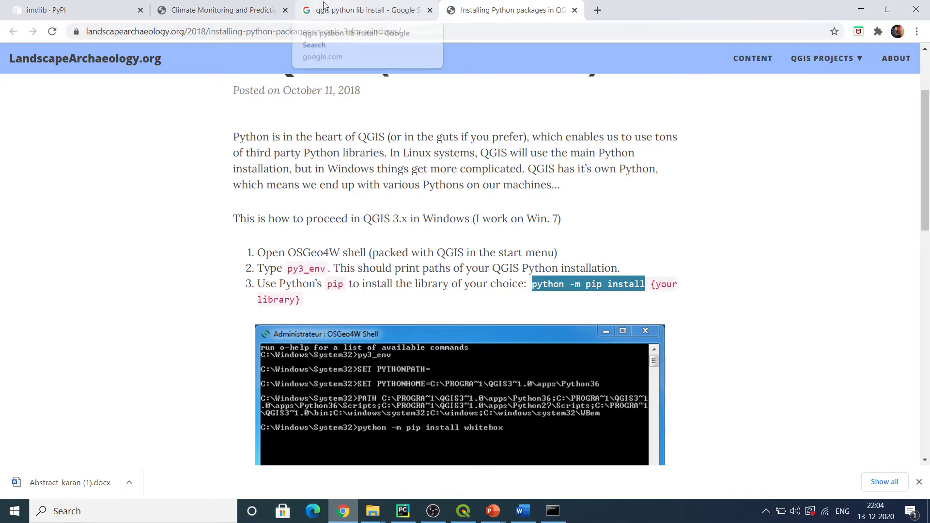
click(324, 6)
click(266, 8)
drag(322, 151, 611, 154)
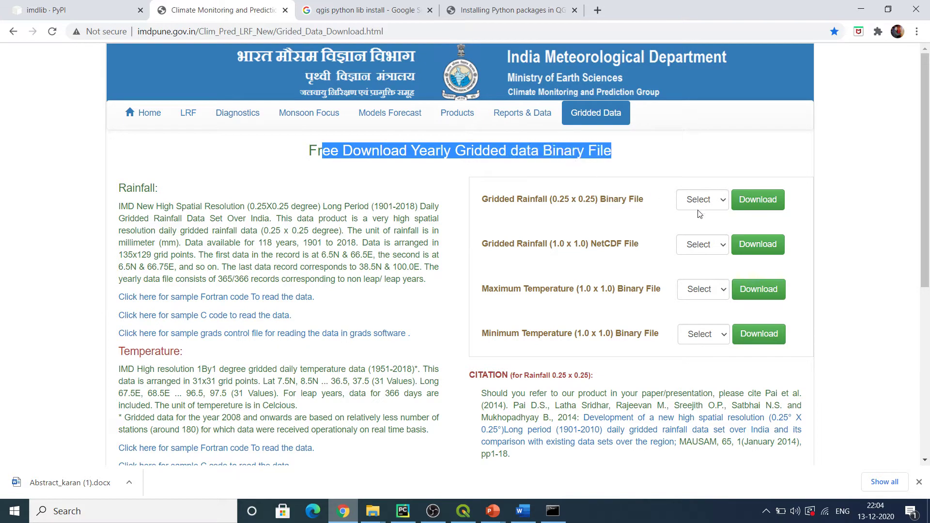
click(712, 206)
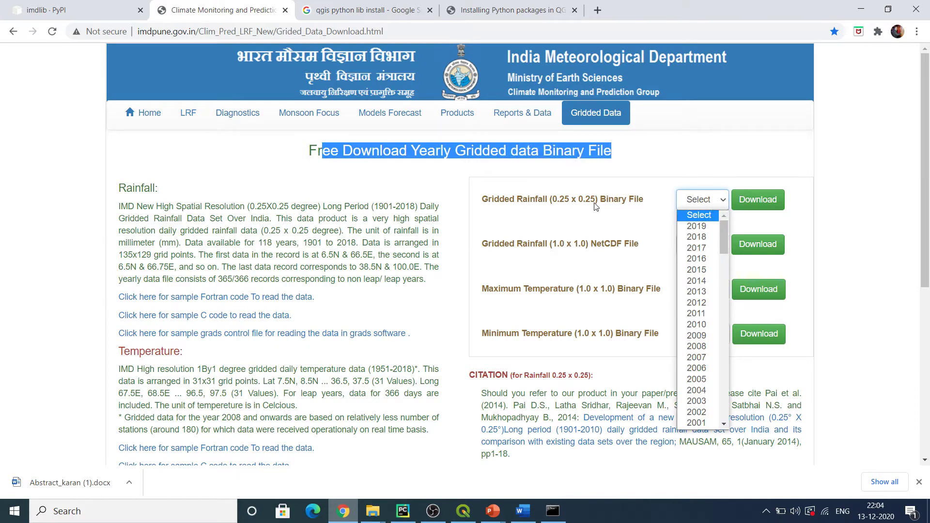
click(594, 206)
click(694, 205)
click(694, 205)
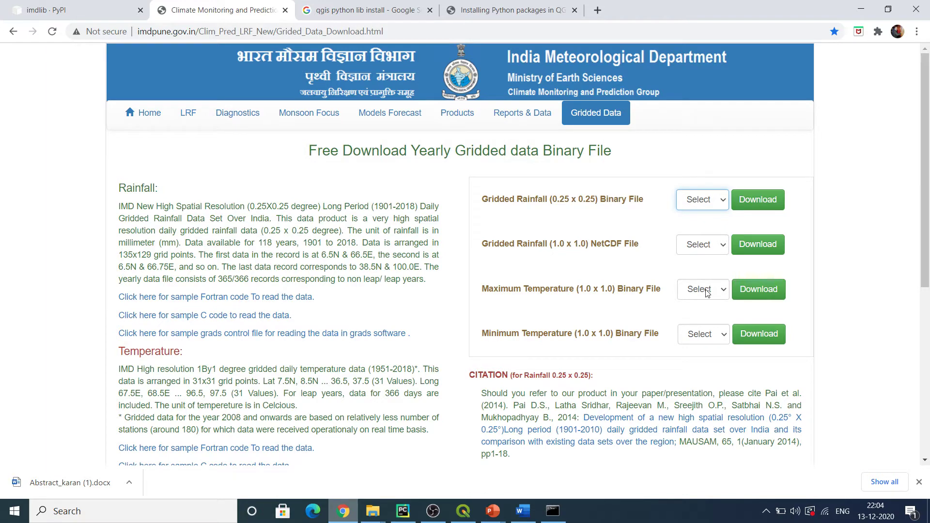
click(712, 334)
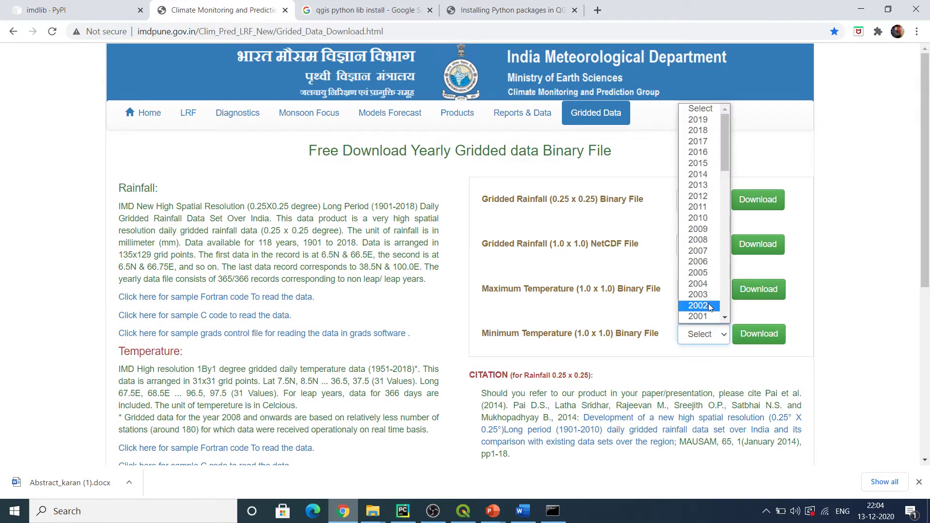
click(857, 291)
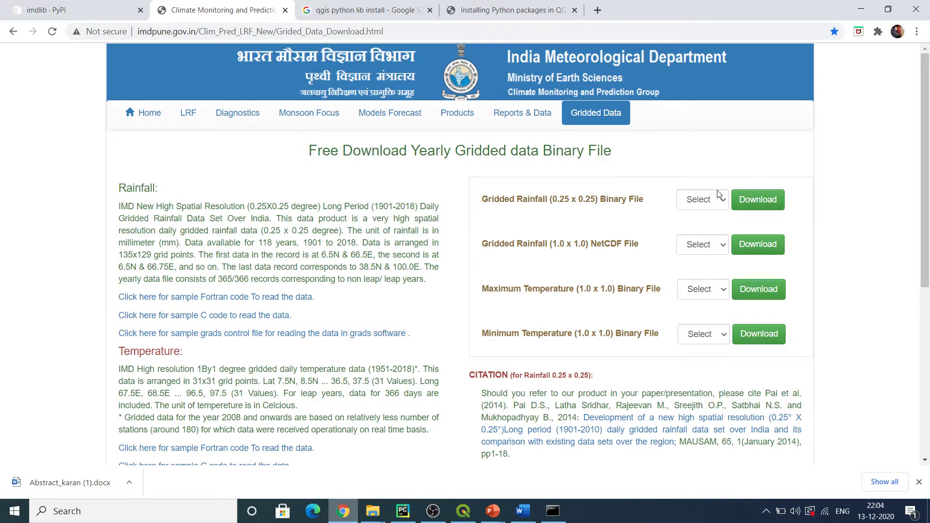
click(861, 9)
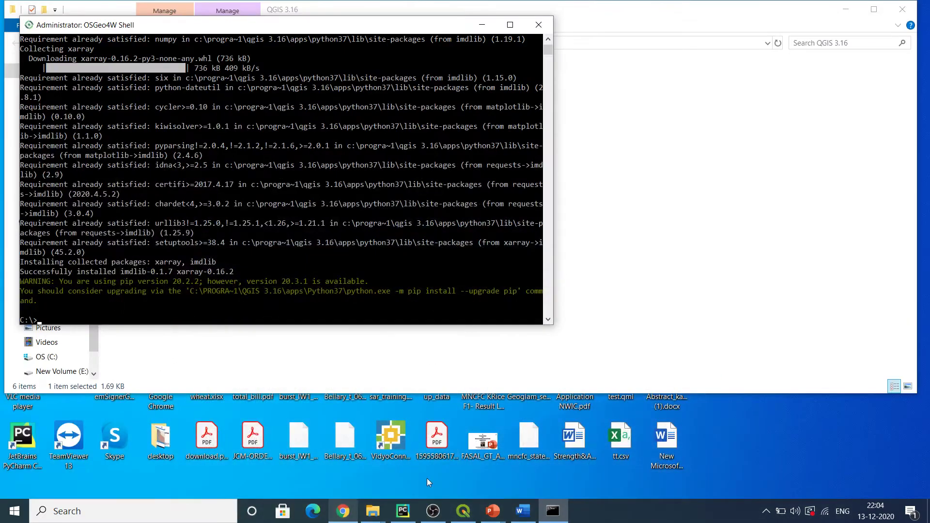
- Return to PyCharm and review the file_dir path 'E:/imd_data/' in the script
click(402, 510)
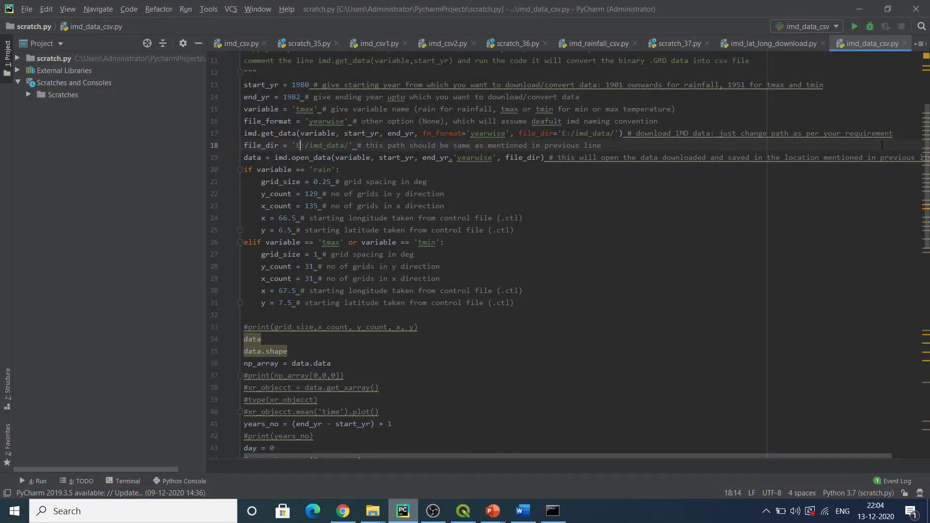
scroll(928, 97, up, 4)
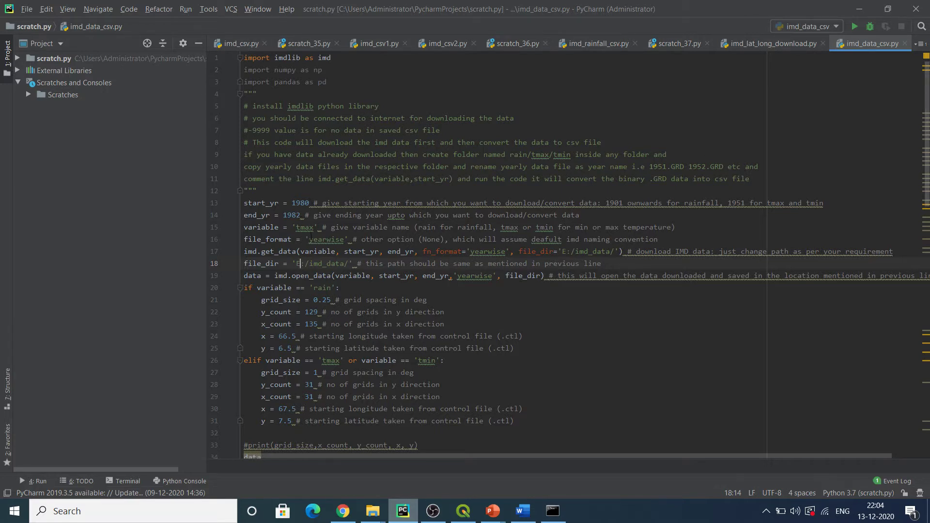
drag(297, 263, 346, 263)
click(423, 263)
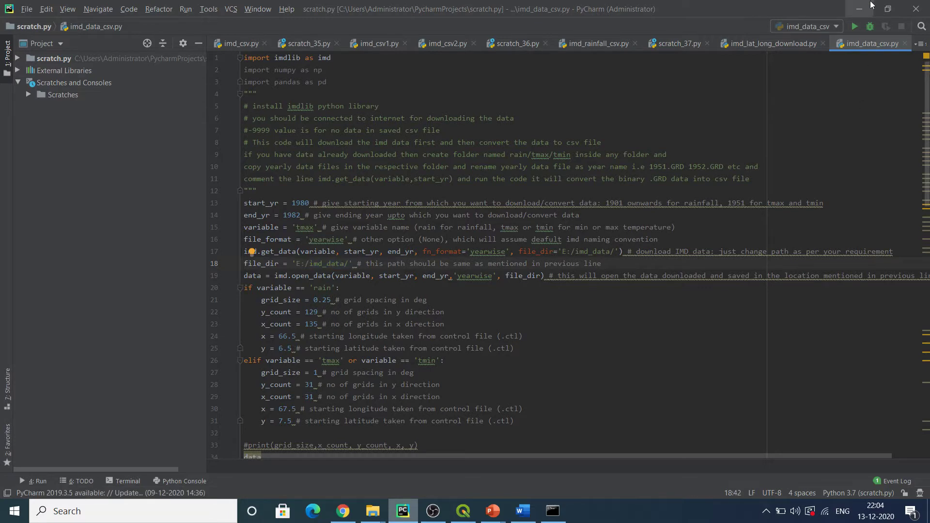
- Switch to the FASAL File Explorer window and open the imd_data folder on New Volume (E:)
mouse_move(372, 511)
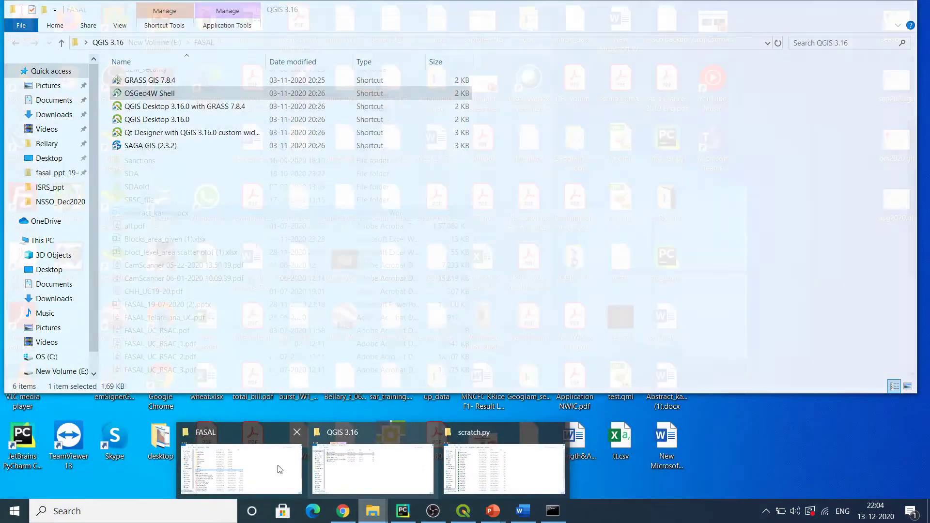
click(261, 446)
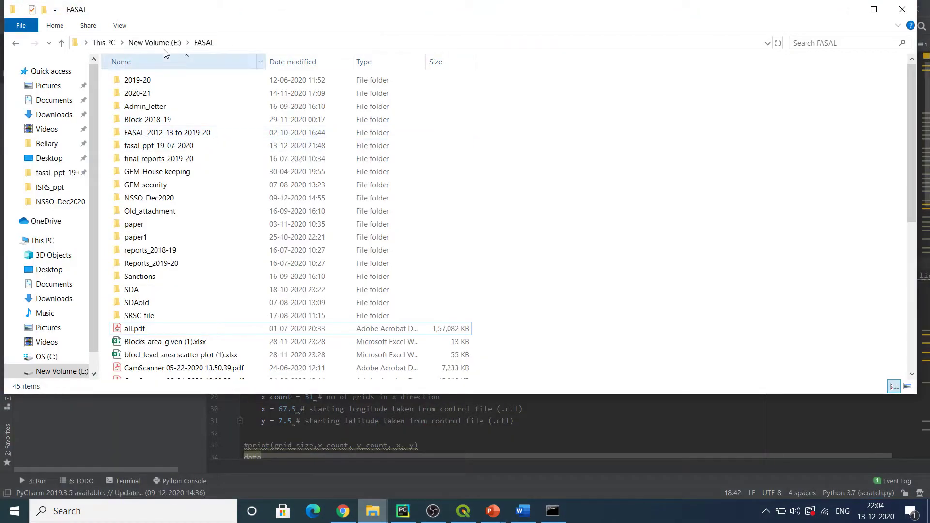
click(155, 42)
click(159, 98)
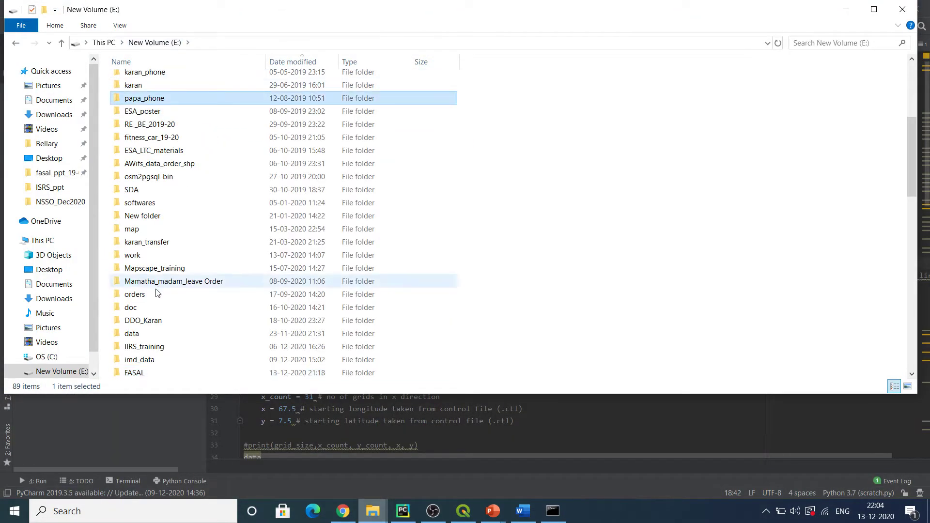
double_click(145, 360)
- Permanently delete the tmax folder from imd_data, and reopen imd_data from the E: drive to check its contents
click(150, 80)
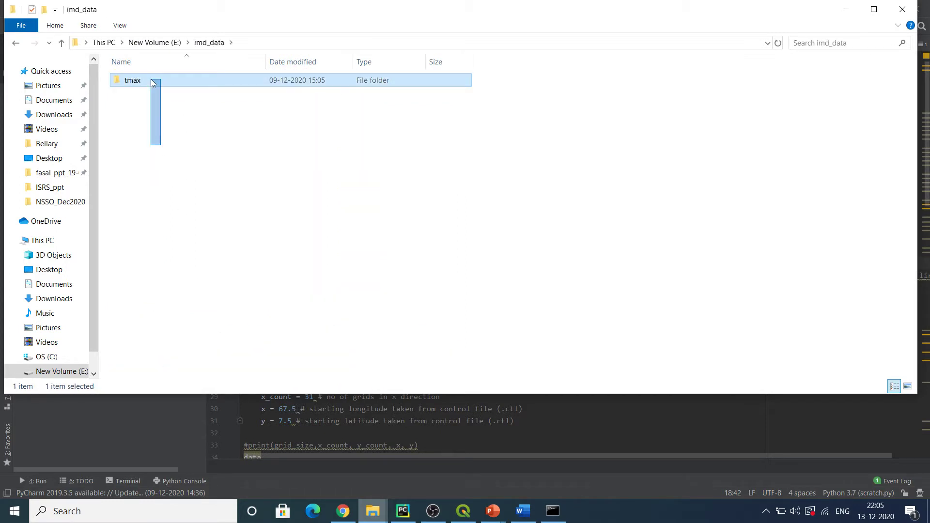
key(shift+Delete)
key(Return)
click(173, 42)
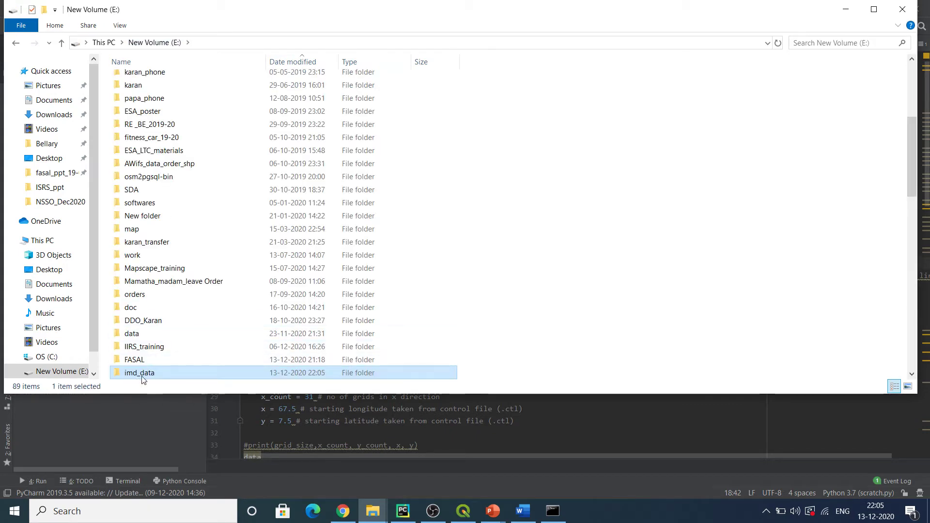
double_click(135, 374)
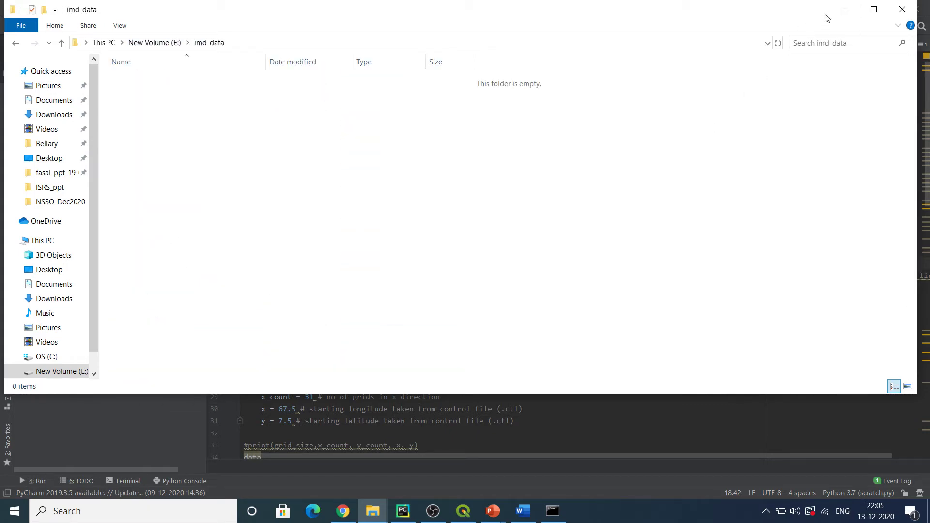
click(845, 9)
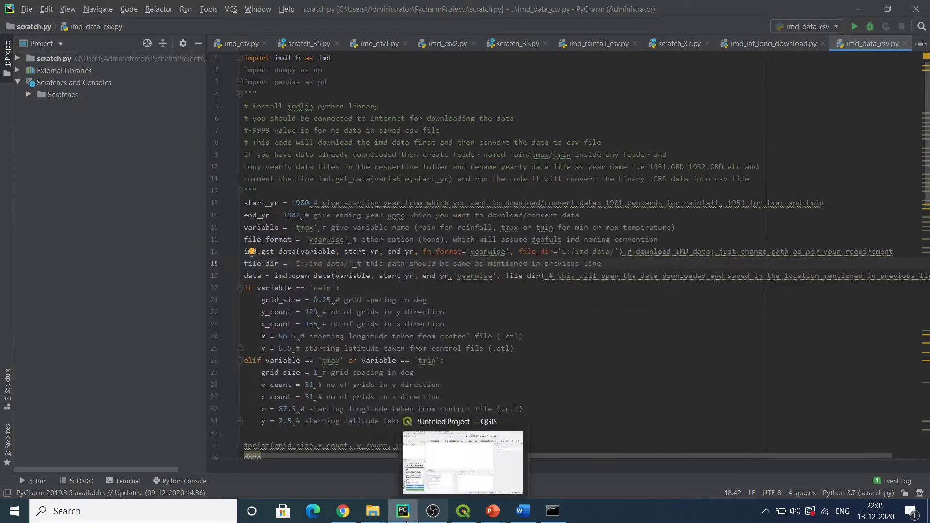
- Look at the QGIS Python Console and the OSGeo4W Shell's installation output, and return to the script in PyCharm
click(463, 511)
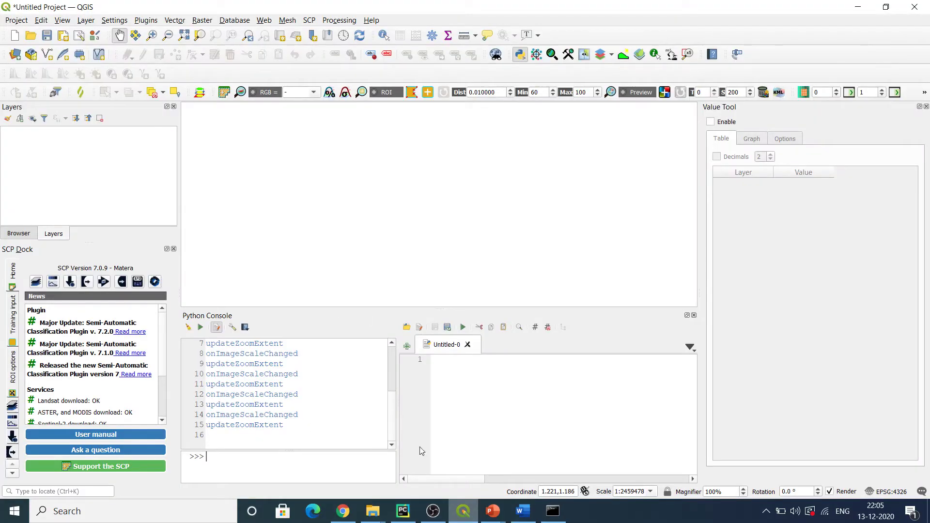
click(552, 512)
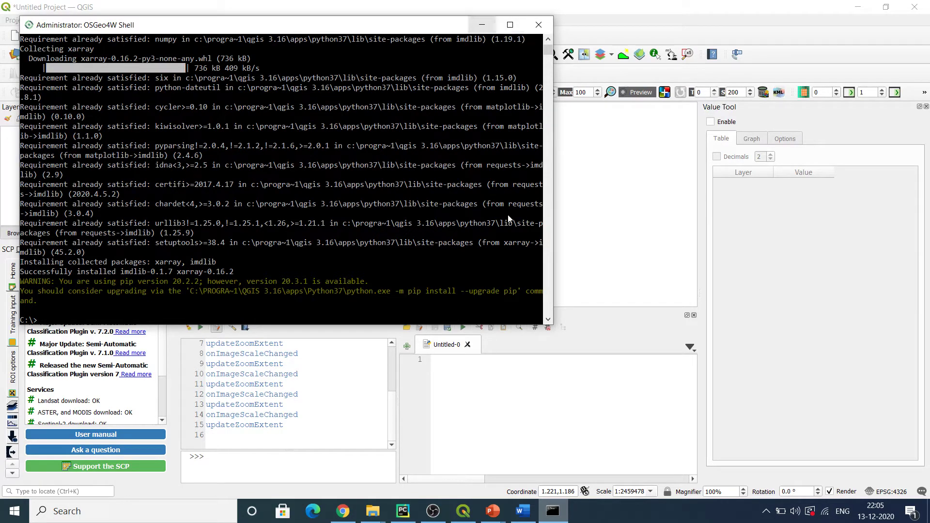
click(482, 25)
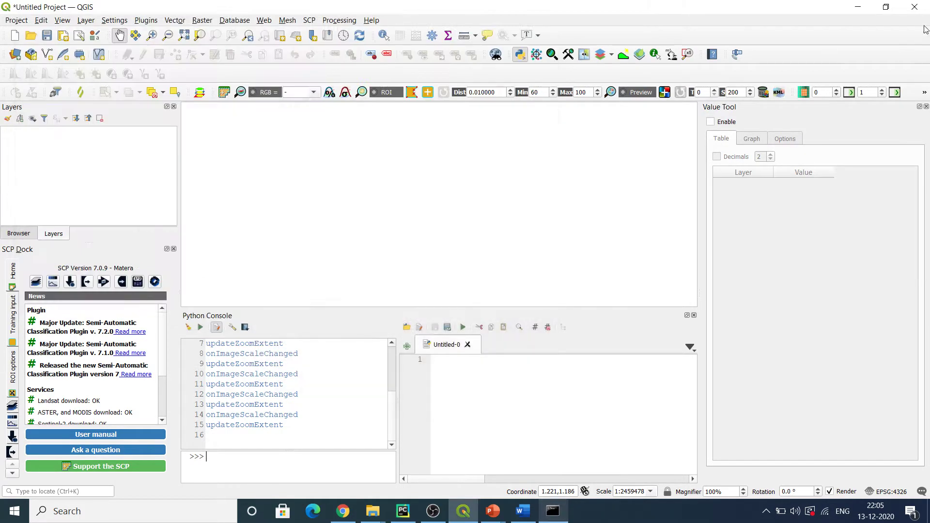
click(857, 7)
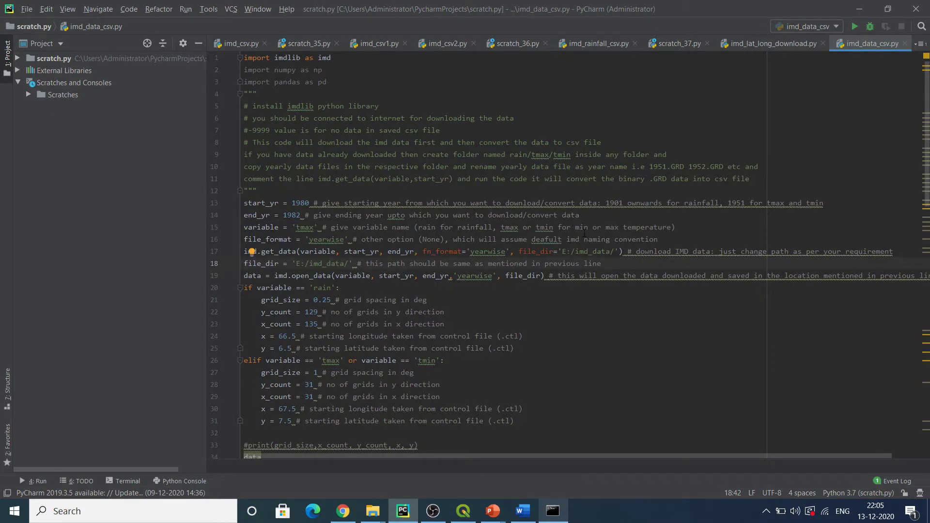
- Set start_yr to 1985 and end_yr to 1986 in imd_data_csv.py
scroll(928, 101, down, 1)
scroll(927, 100, up, 1)
drag(314, 203, 305, 204)
click(309, 215)
text(5)
click(301, 215)
drag(301, 215, 297, 216)
- Change the variable value in the script to 'tmin' for minimum temperature
click(408, 226)
click(453, 227)
click(313, 227)
key(BackSpace)
key(BackSpace)
click(309, 239)
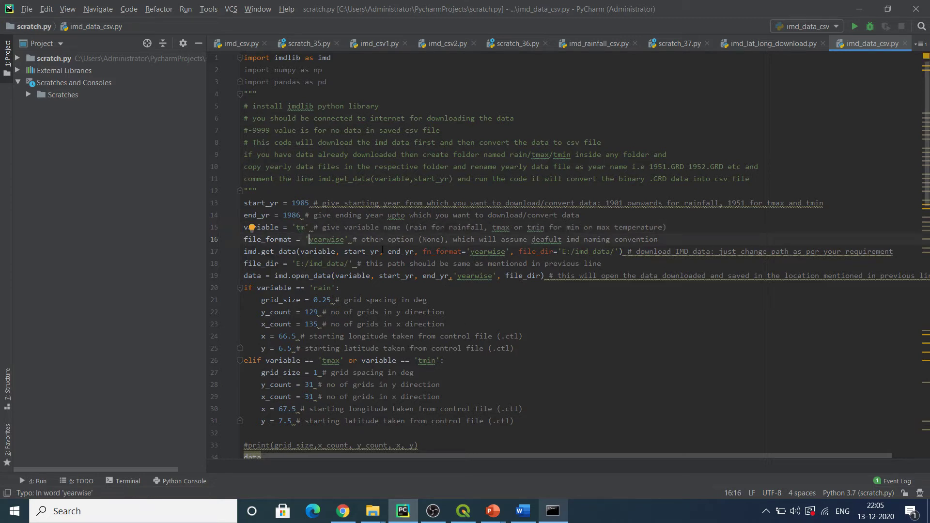
click(303, 228)
text(in)
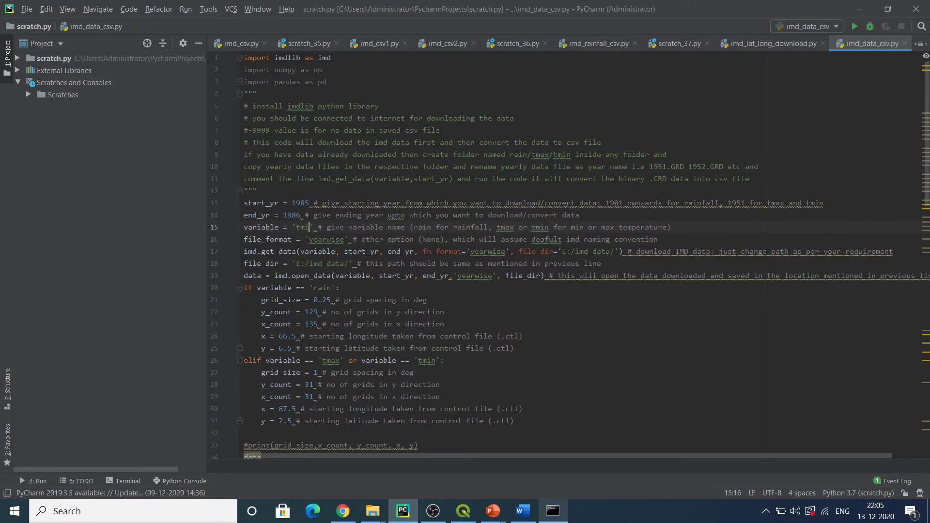
click(501, 264)
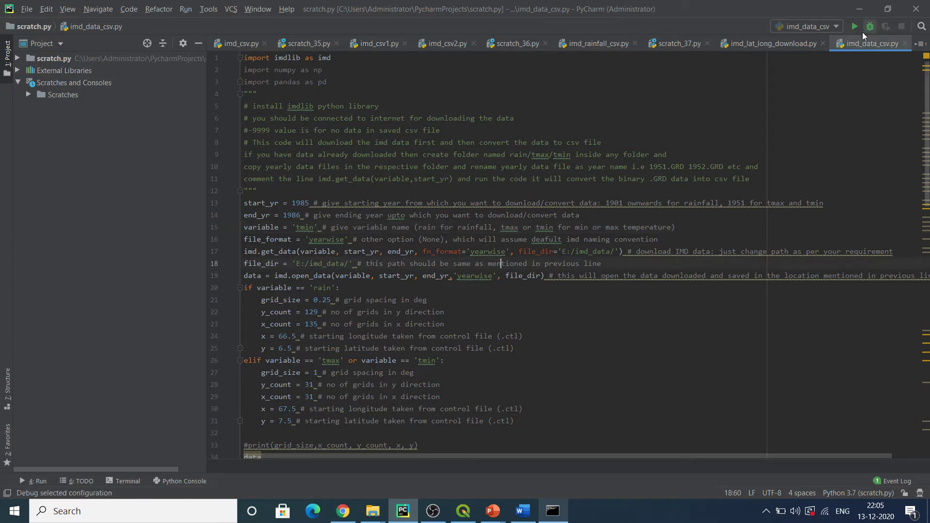
- Run imd_data_csv.py and follow the download and CSV conversion messages in its output
click(853, 30)
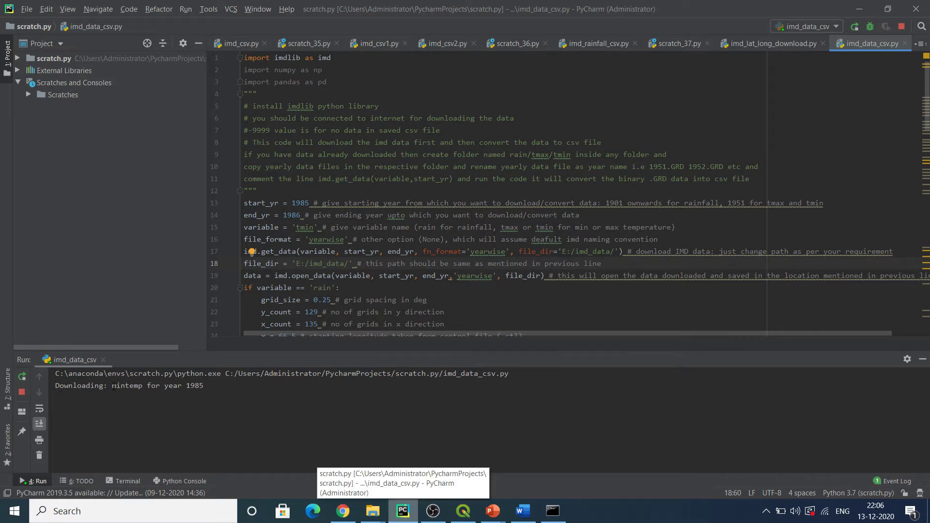
click(207, 385)
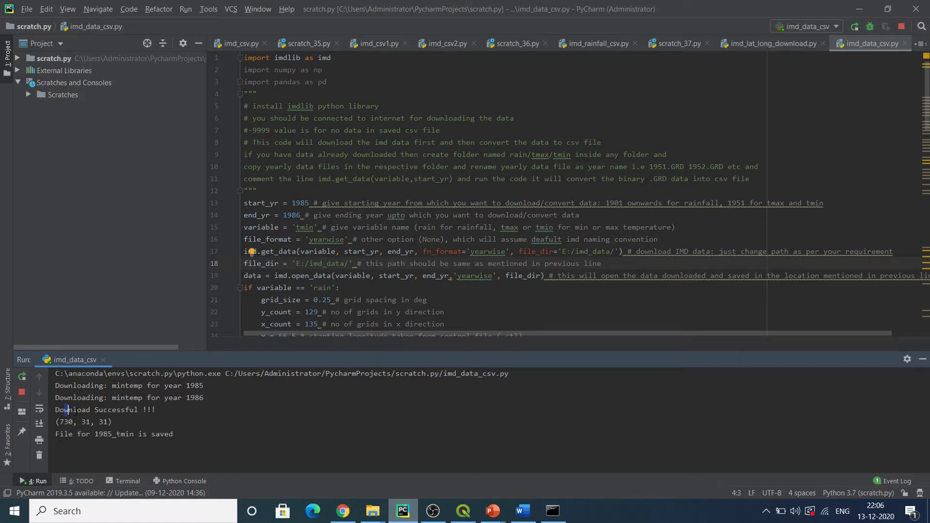
drag(63, 410, 130, 411)
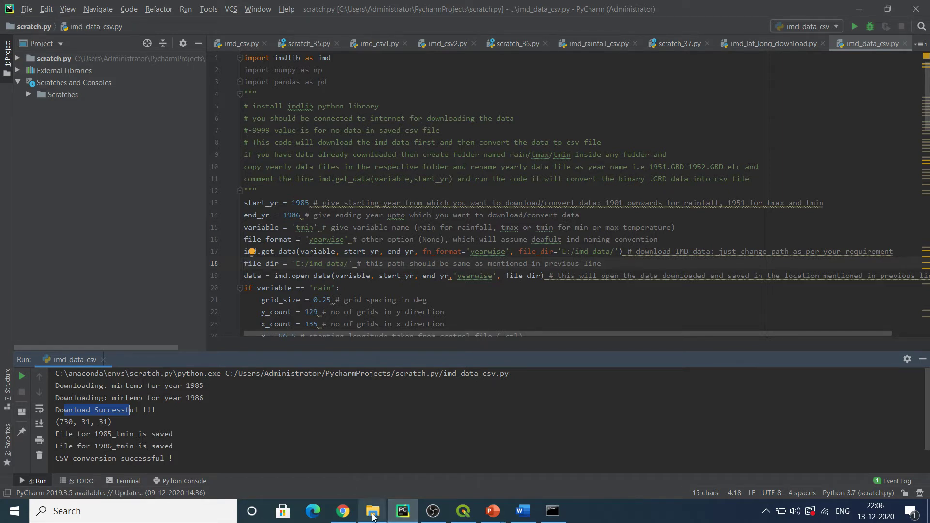
- Switch to the imd_data File Explorer window, open the tmin folder and check the downloaded yearly GRD files
mouse_move(364, 499)
mouse_move(391, 480)
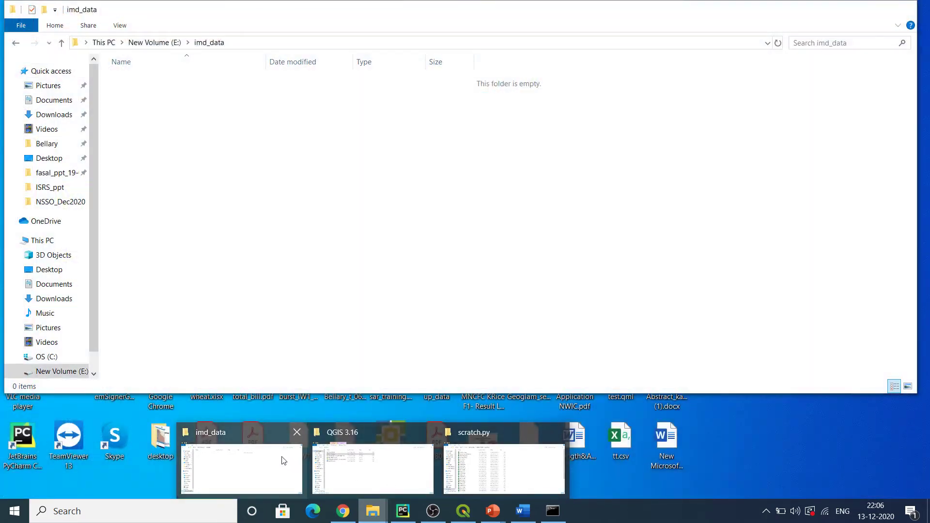
click(271, 465)
mouse_move(156, 79)
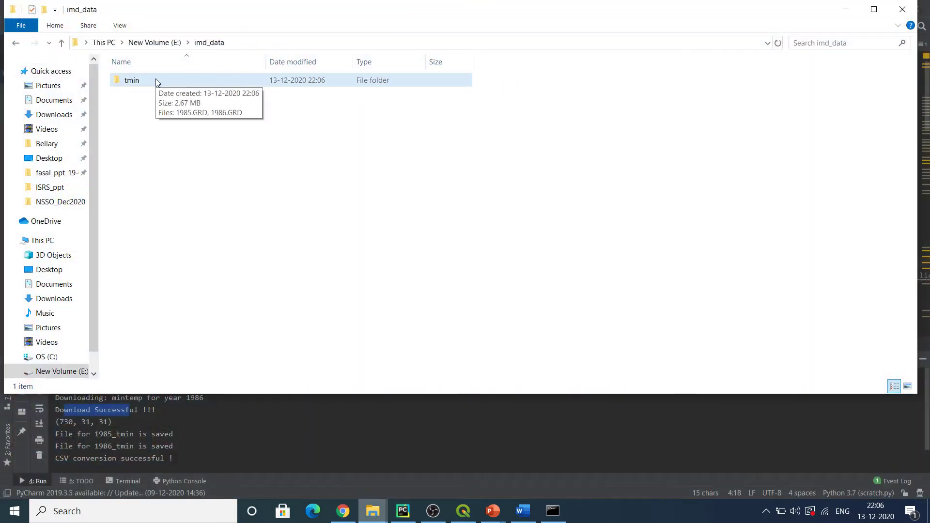
double_click(155, 78)
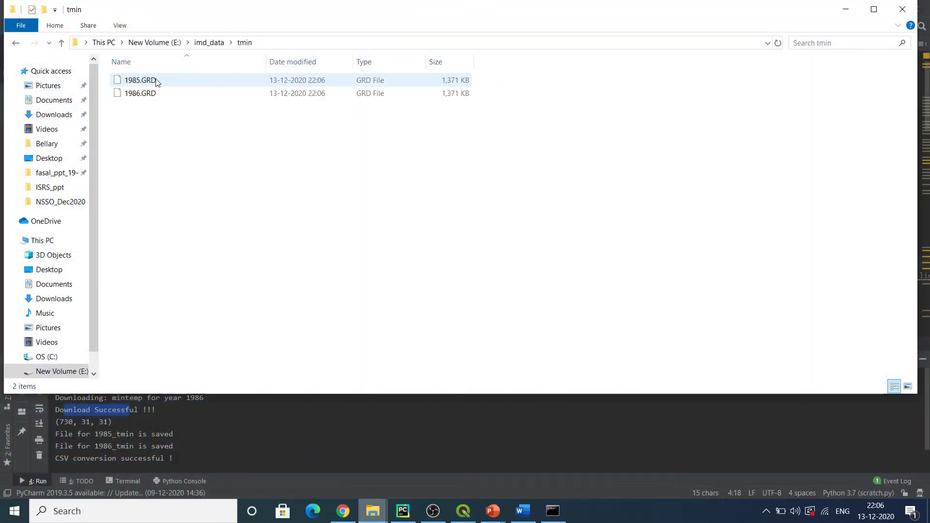
drag(268, 13, 355, 19)
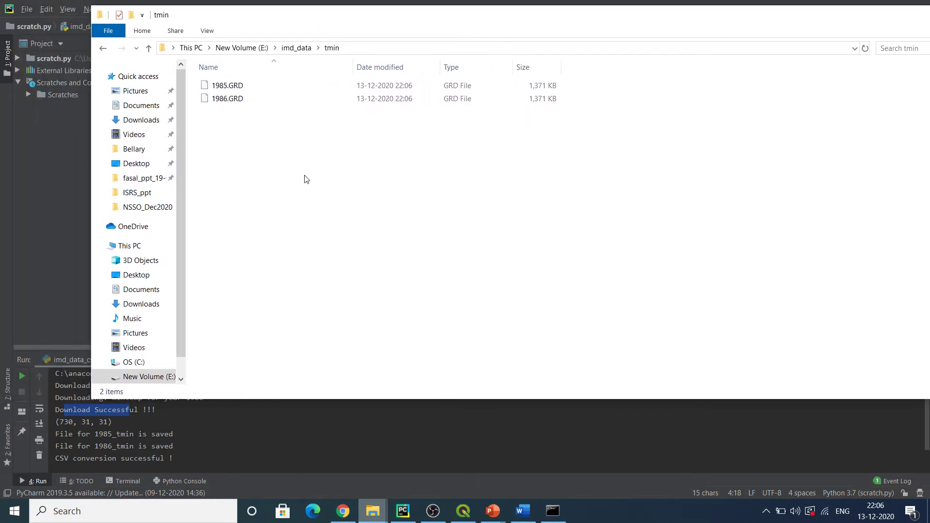
click(234, 86)
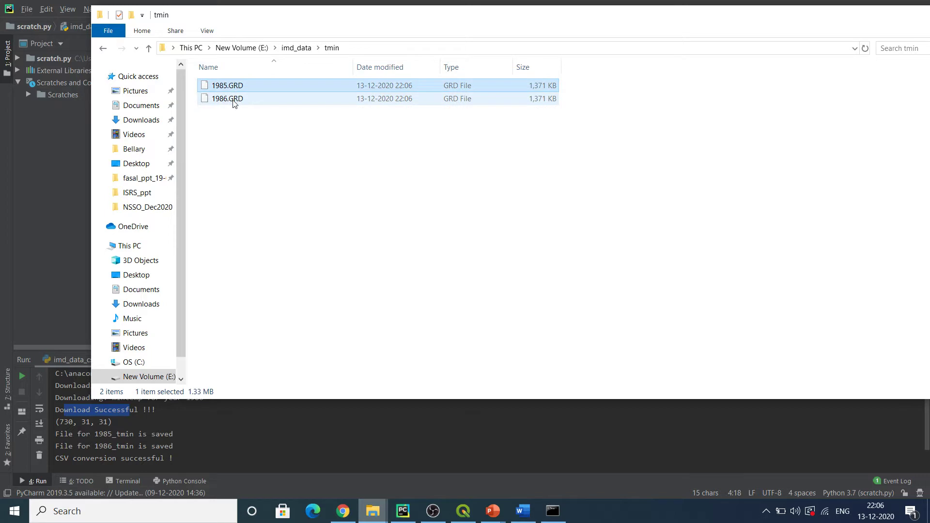
click(233, 101)
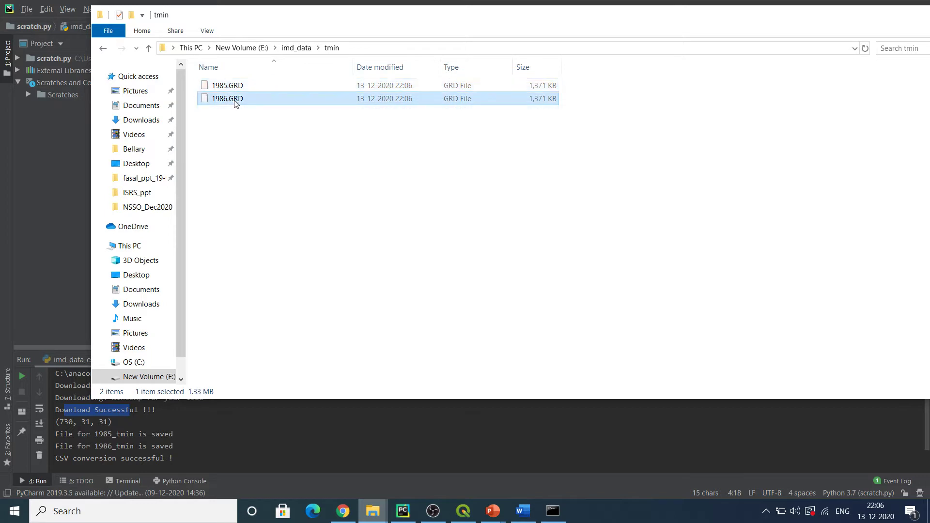
- Go back to imd_data and refresh it to look for CSV files, then go up to New Volume (E:) and return to PyCharm
click(296, 49)
right_click(280, 177)
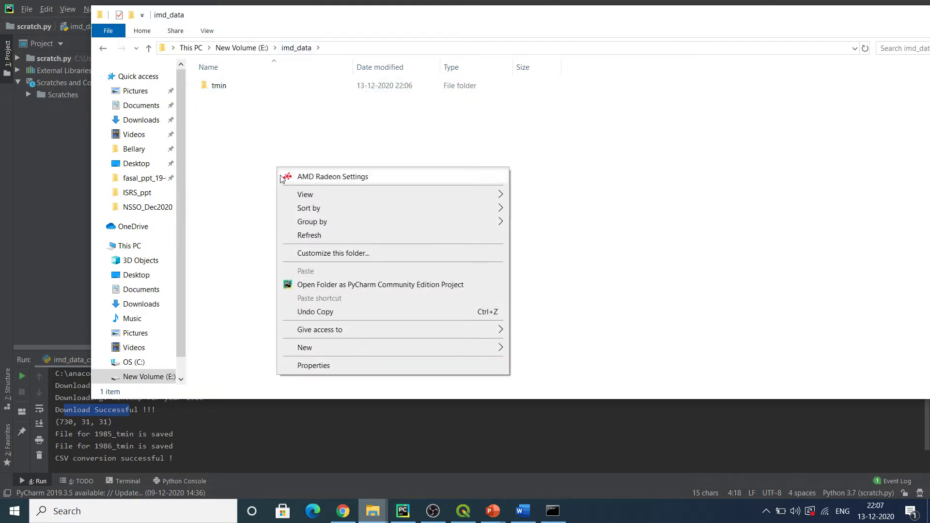
click(295, 235)
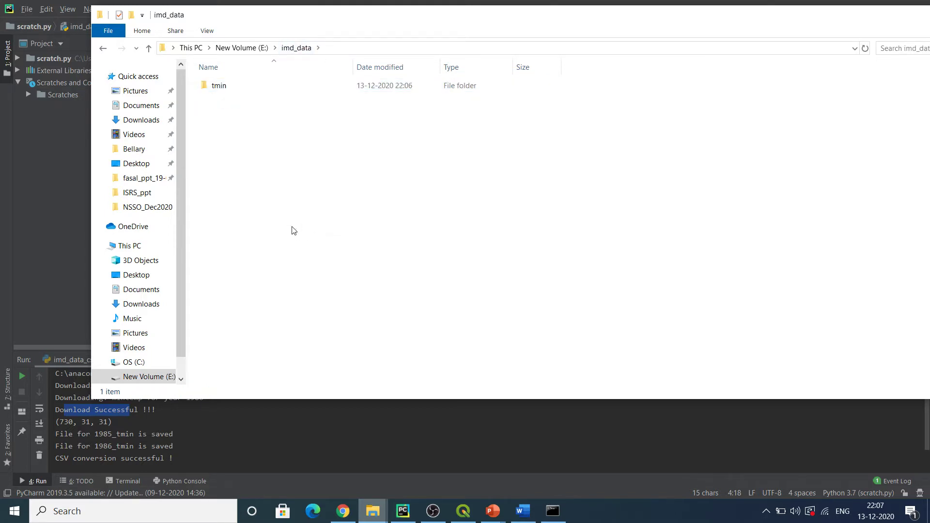
click(252, 48)
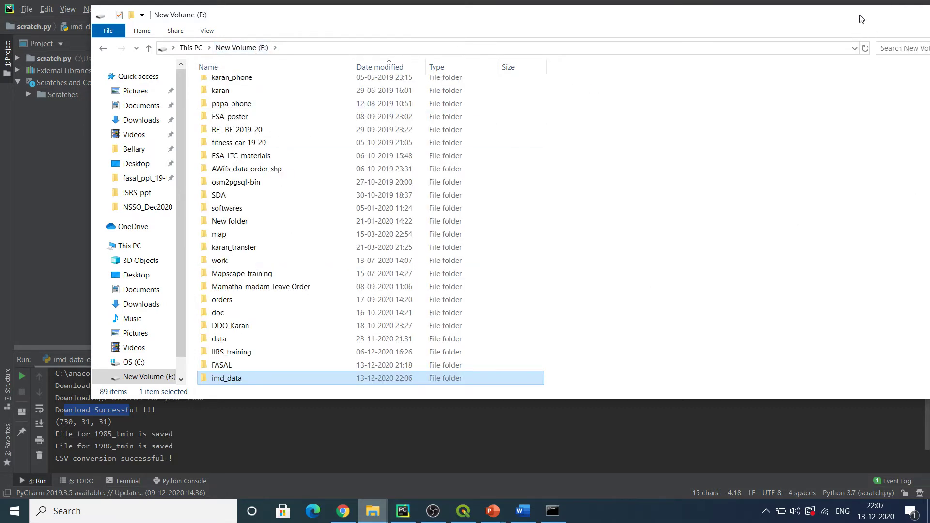
drag(861, 20, 769, 30)
click(837, 24)
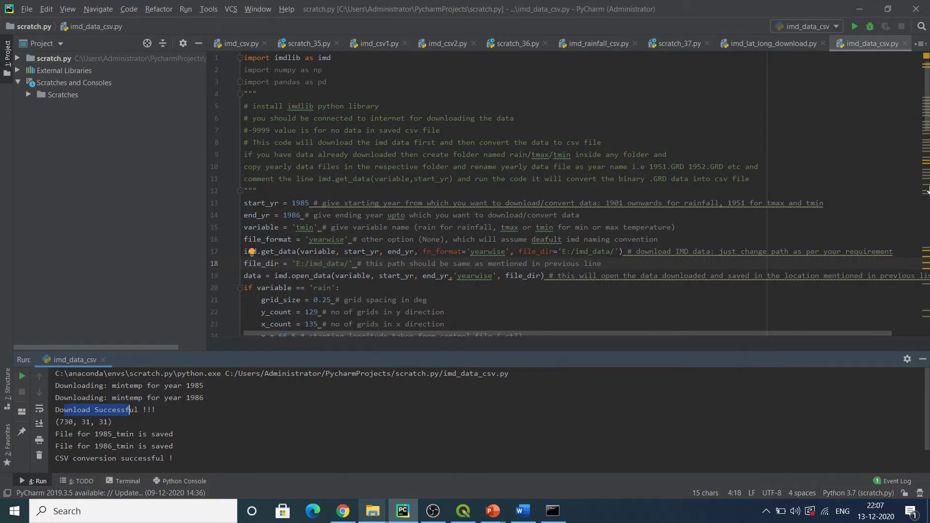
- Review the CSV save path and file name pattern in the open() line of the year loop
scroll(926, 176, down, 9)
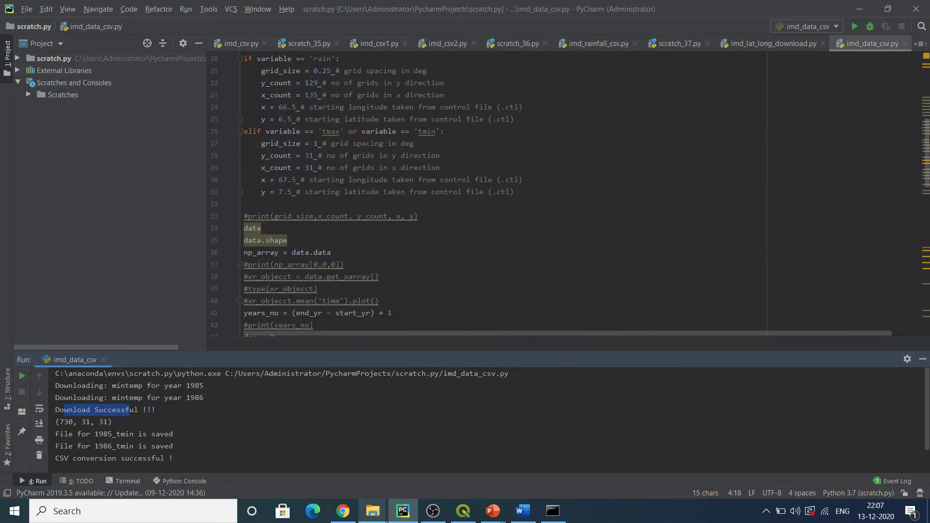
scroll(484, 194, up, 3)
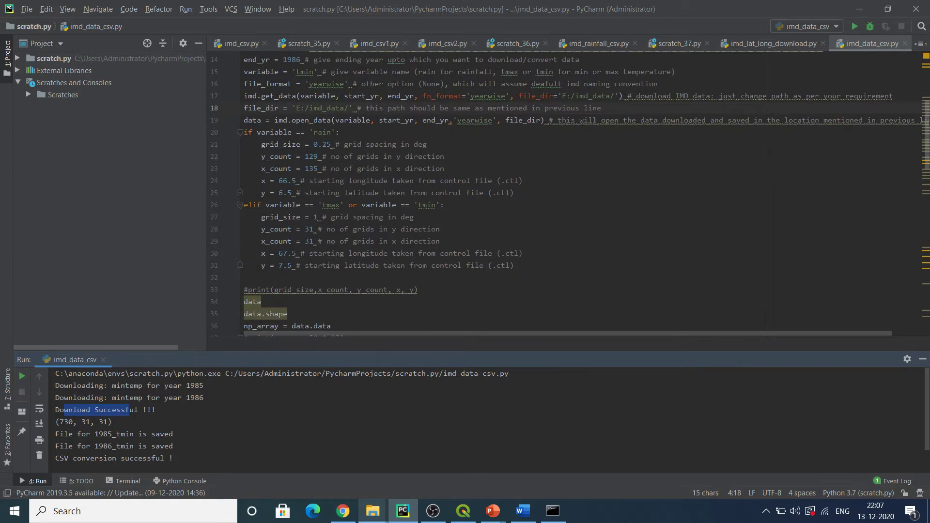
scroll(484, 193, down, 7)
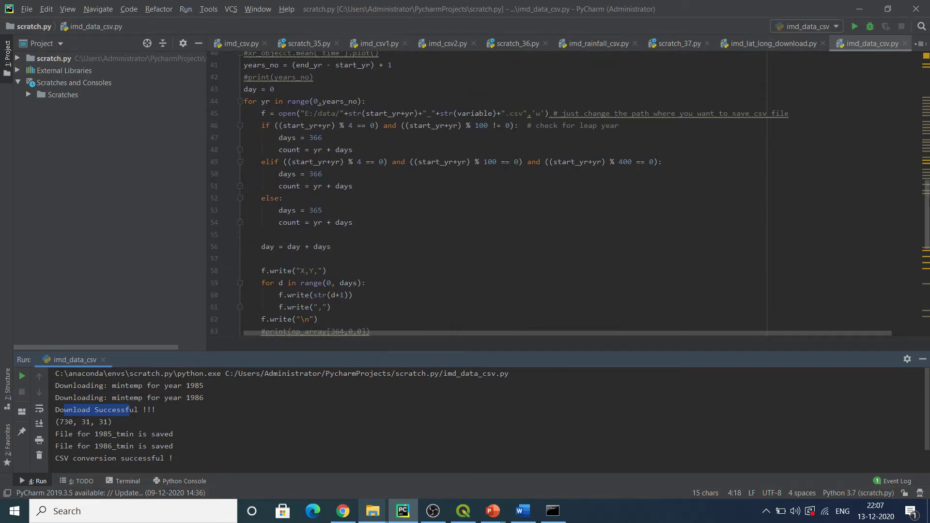
click(316, 114)
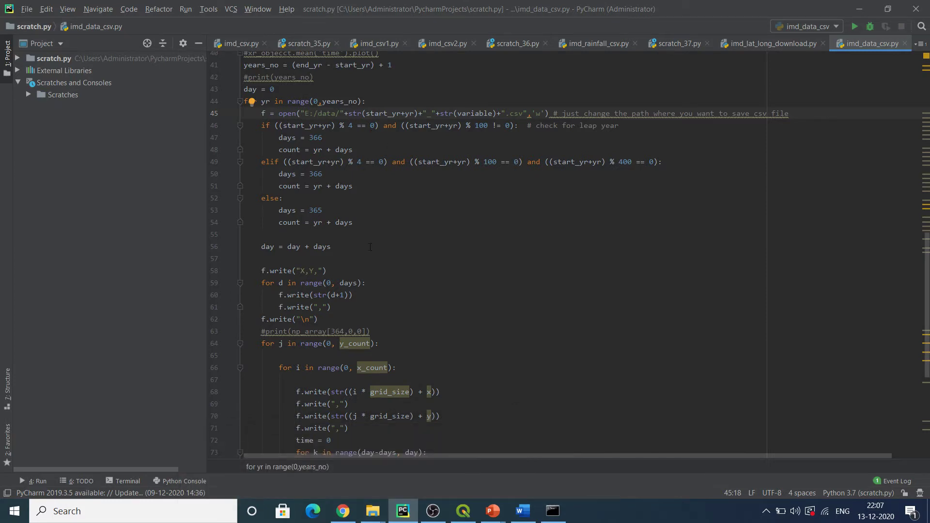
click(373, 113)
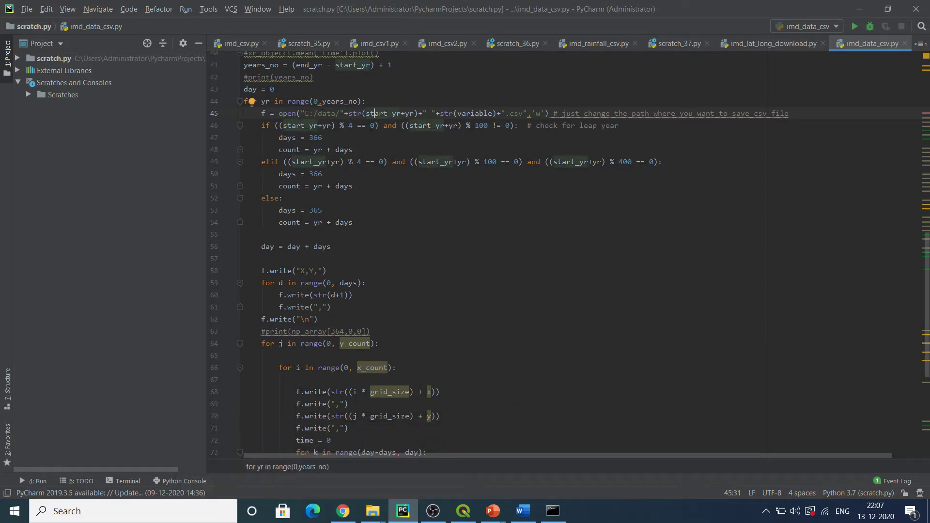
drag(521, 114, 443, 114)
click(411, 125)
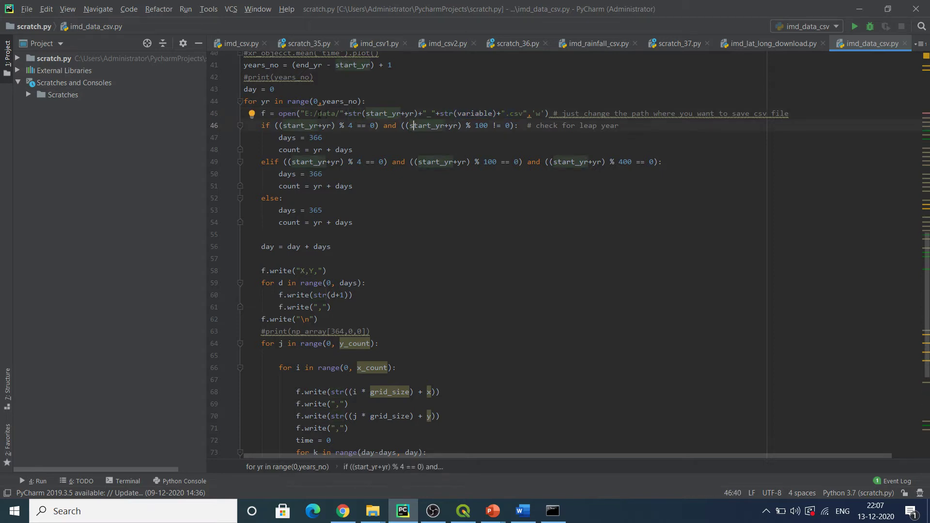
click(320, 113)
- Open the data folder on New Volume (E:) in File Explorer, check its CSV files, and return to the script in PyCharm
mouse_move(372, 511)
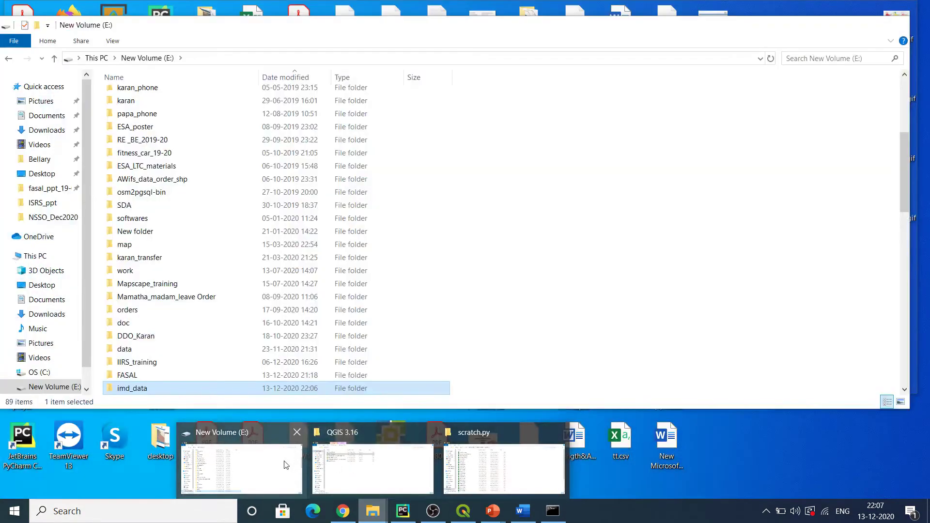
click(286, 465)
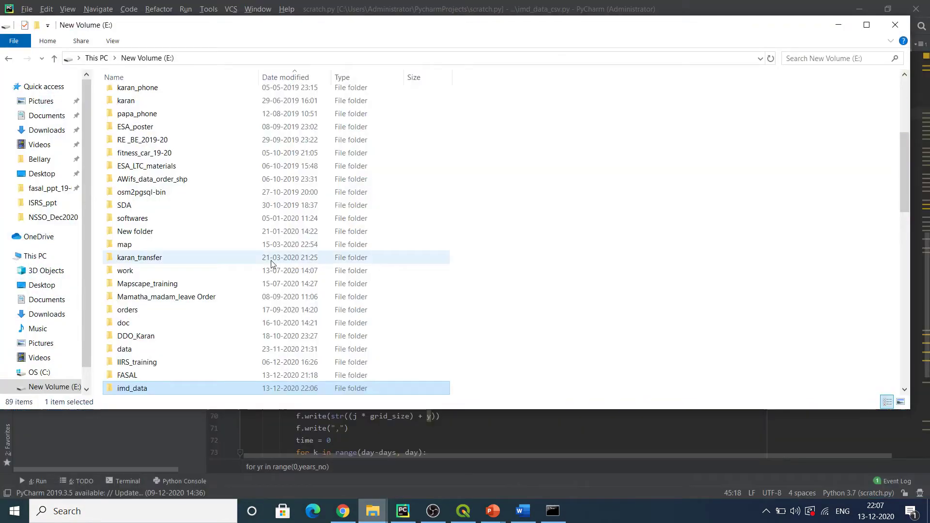
double_click(147, 349)
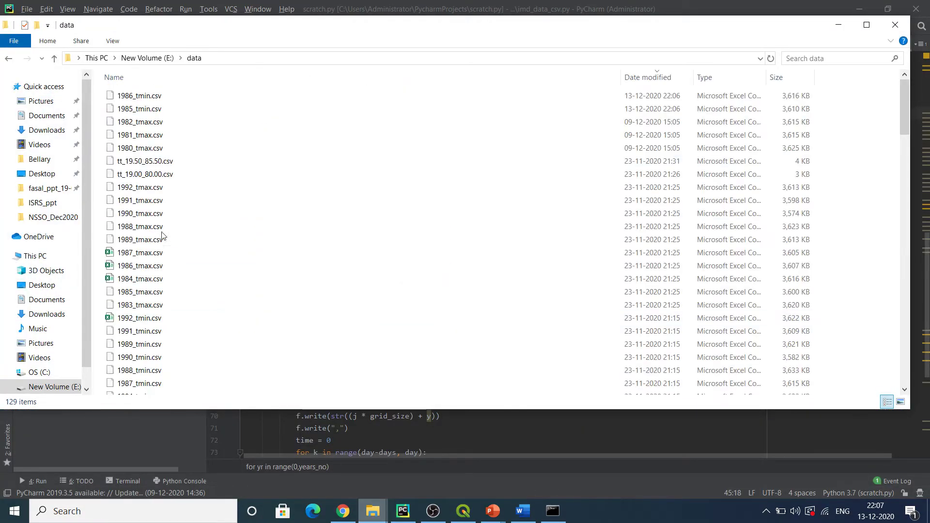
click(169, 60)
click(838, 25)
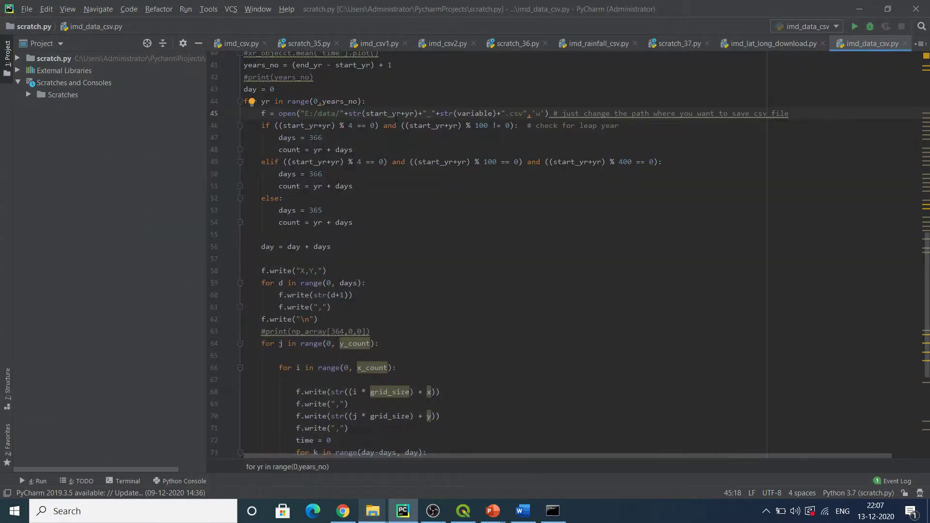
- Change the CSV save path in the open() line to "E:/imd_data/" and return to the start of the script
text(imd_)
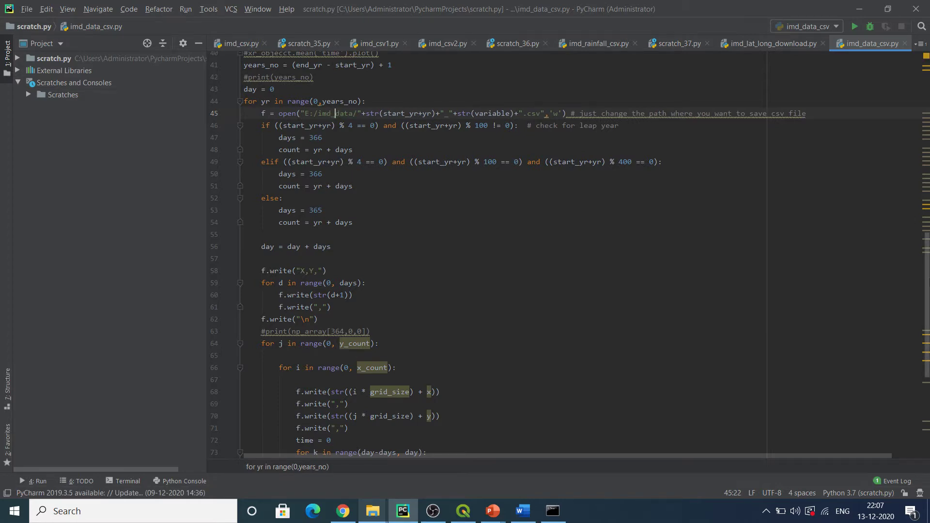
scroll(397, 179, up, 7)
scroll(484, 256, up, 6)
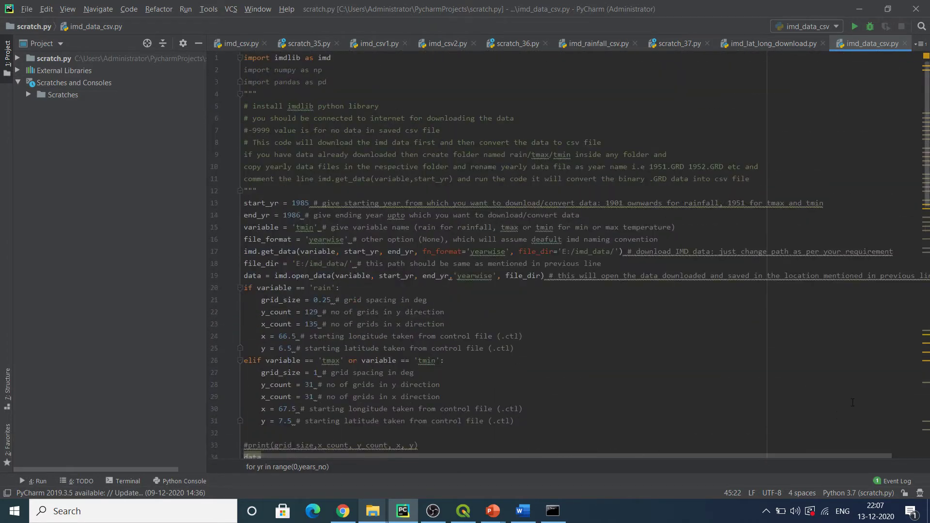
- Switch to File Explorer, open imd_data on New Volume (E:), and permanently delete its tmin folder
mouse_move(372, 511)
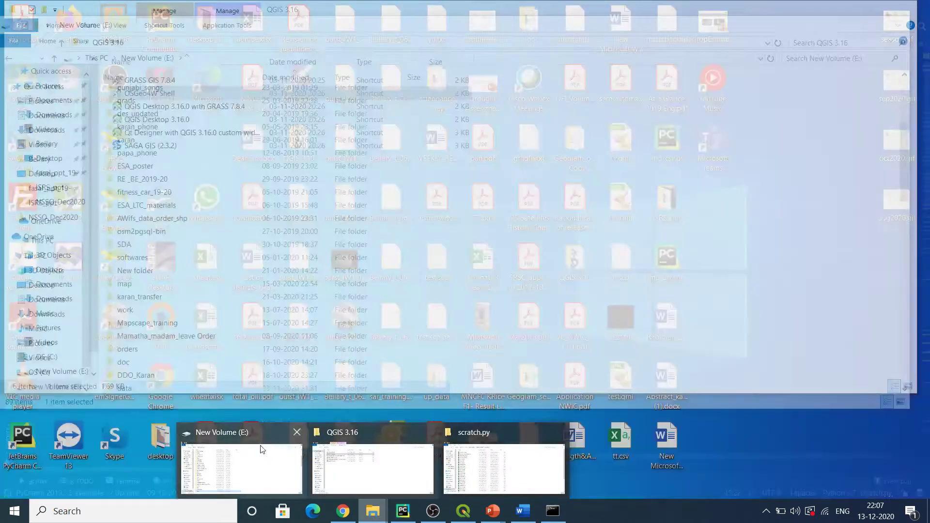
click(262, 450)
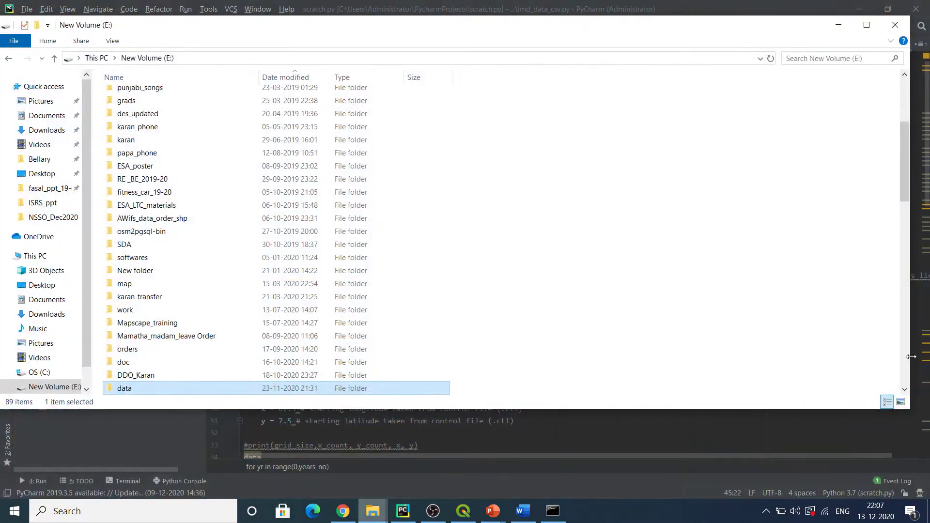
drag(902, 199, 905, 230)
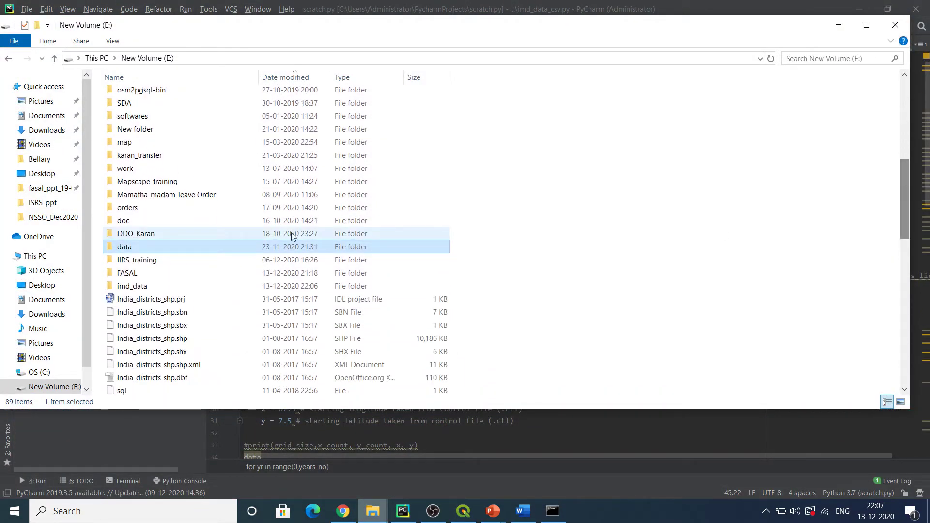
double_click(182, 286)
drag(246, 206, 184, 95)
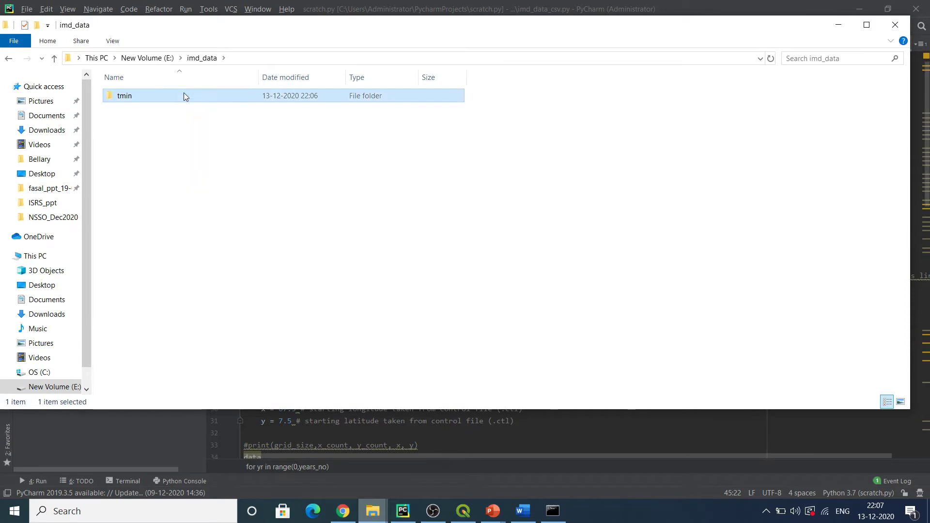
key(shift+Delete)
key(Return)
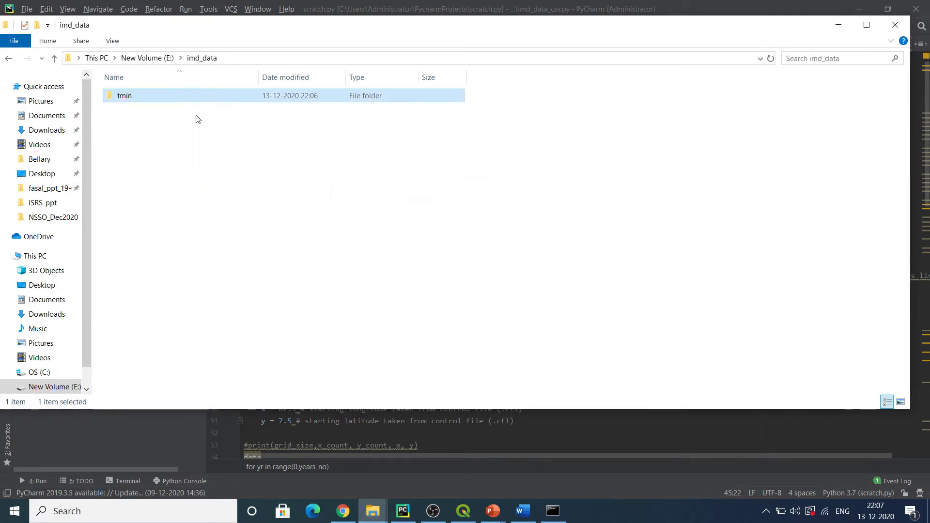
- Return to PyCharm and run imd_data_csv.py again with the updated CSV save path
click(850, 30)
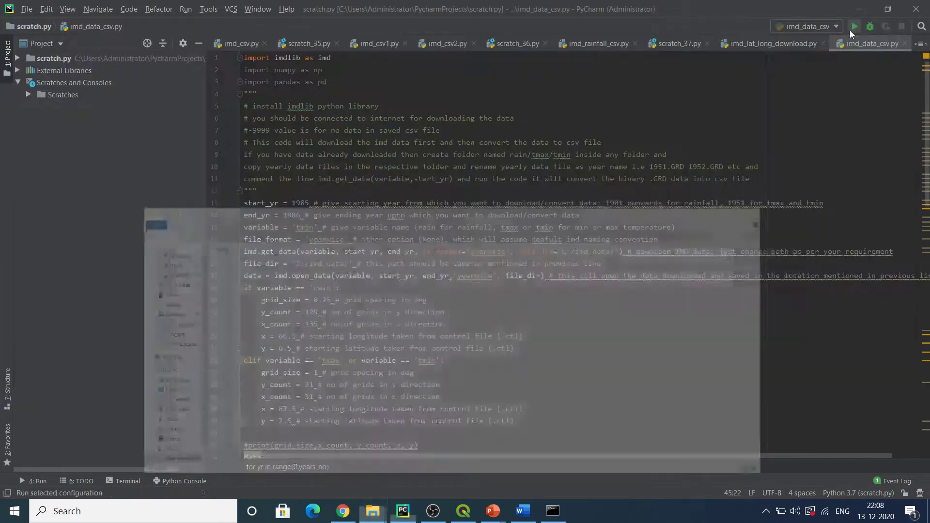
click(856, 28)
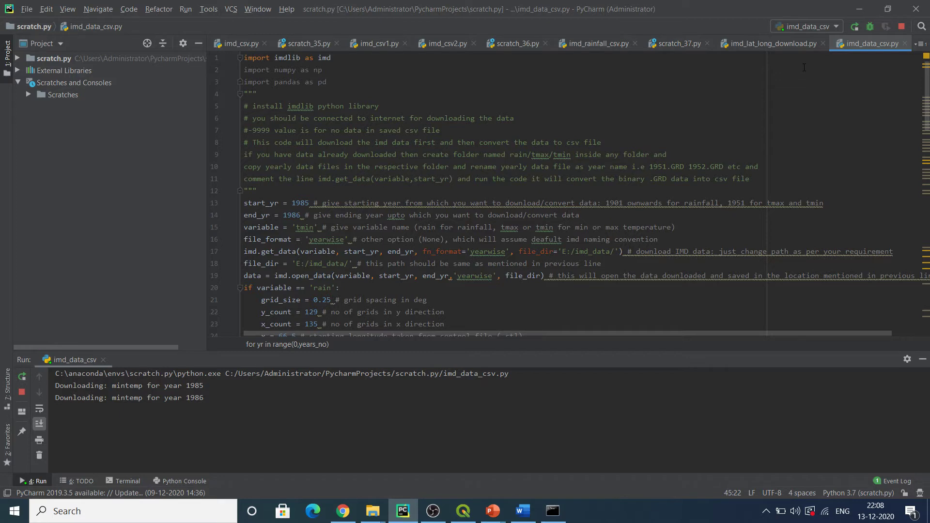
- Switch to the imd_data folder in File Explorer, examine the downloaded files in its tmin subfolder, and return to imd_data
mouse_move(372, 512)
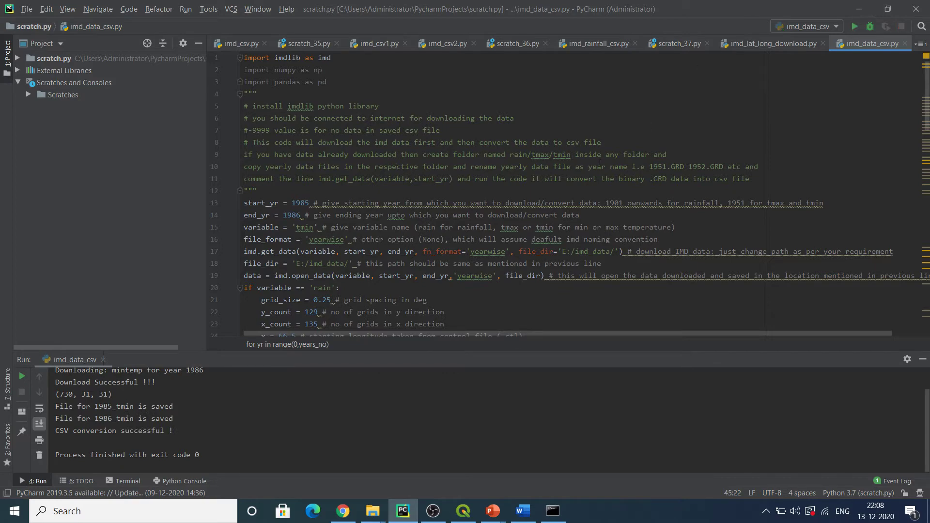
drag(134, 432, 172, 431)
click(173, 431)
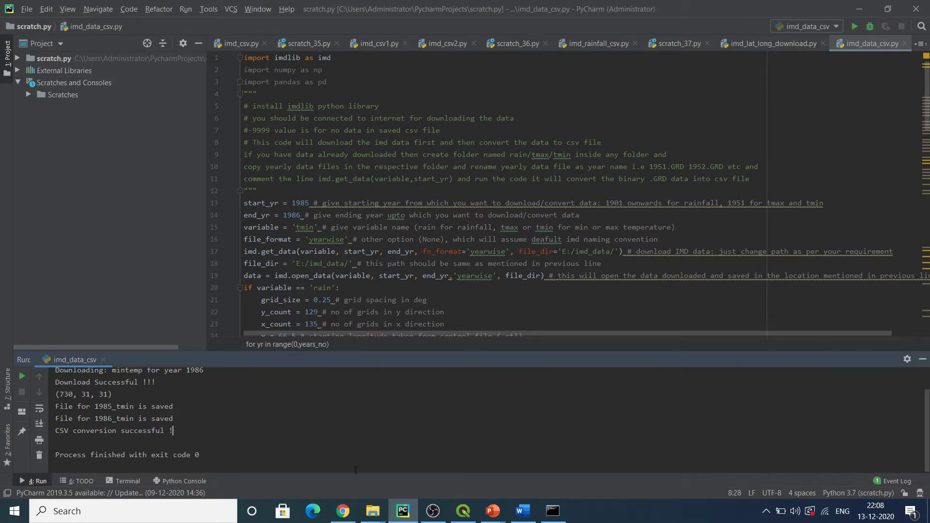
click(373, 509)
click(242, 468)
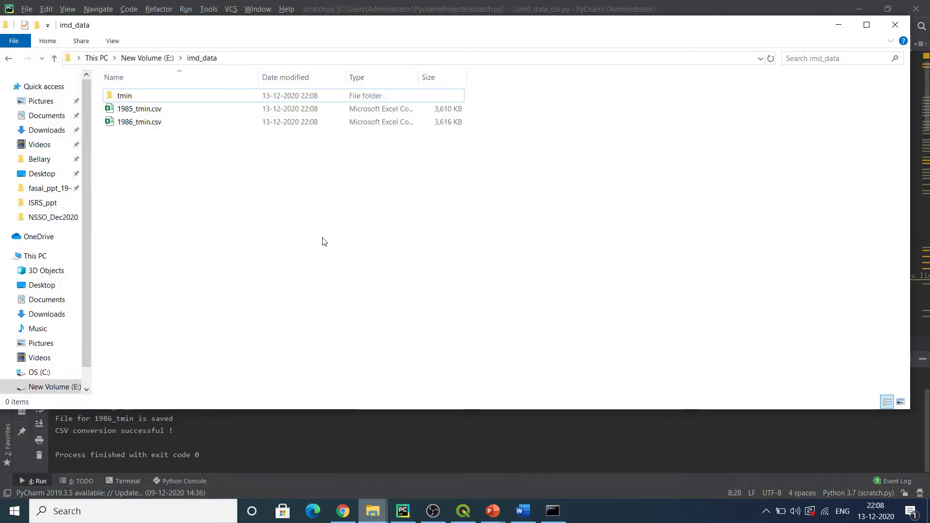
click(134, 102)
double_click(134, 103)
drag(156, 152, 156, 97)
click(202, 205)
click(213, 59)
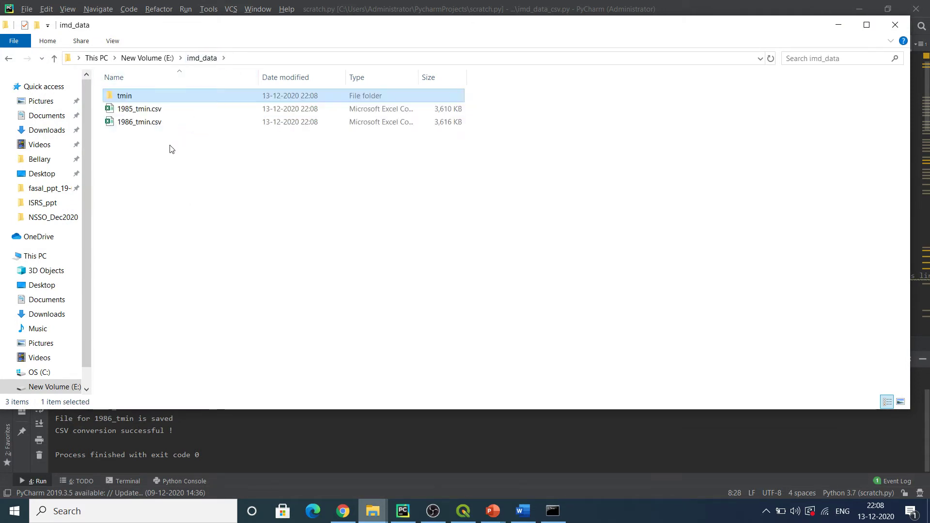
- Open 1985_tmin.csv in Excel and look through its numbered day columns and coordinate rows
drag(169, 145, 159, 108)
click(211, 183)
double_click(160, 110)
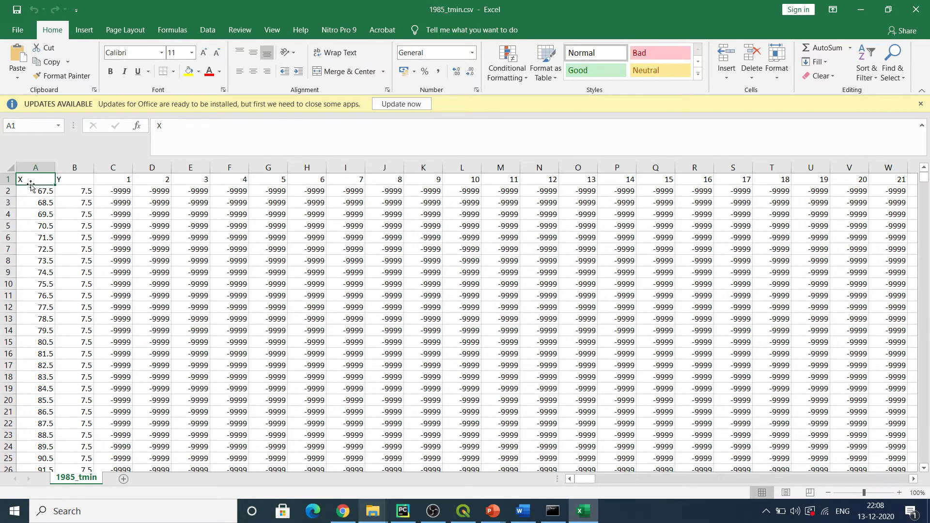
drag(117, 182, 927, 180)
drag(676, 478, 584, 478)
drag(924, 180, 925, 212)
drag(922, 230, 922, 225)
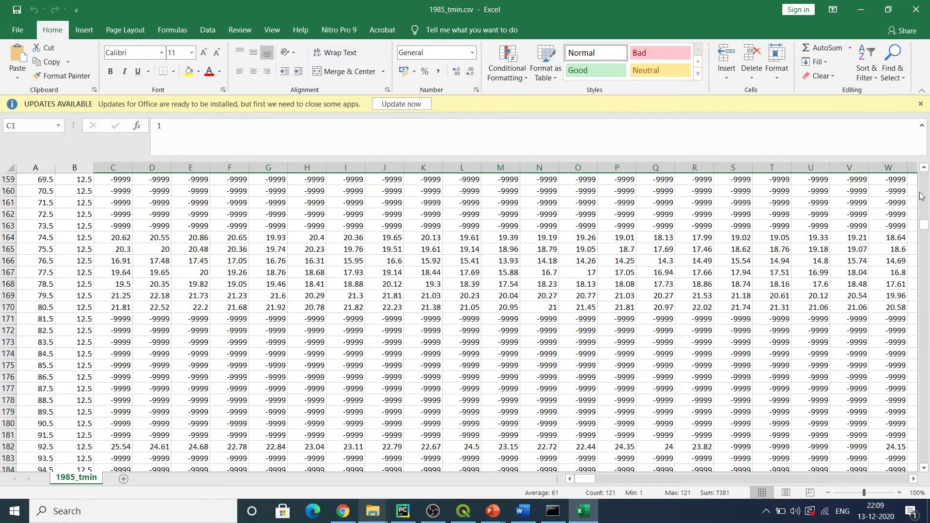
- Examine the temperature values in rows 164 to 170 and the block starting at row 226, then return to the first row
drag(9, 237, 7, 304)
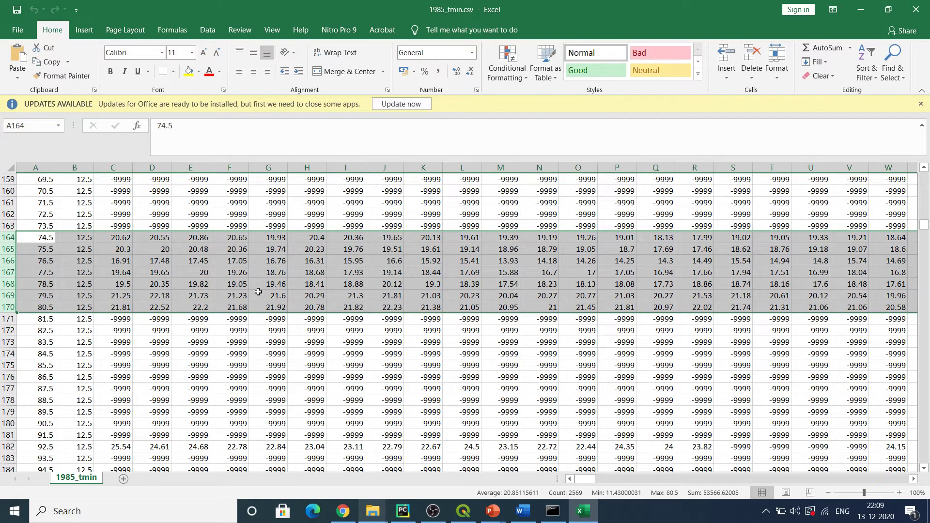
click(136, 263)
drag(8, 238, 12, 308)
drag(924, 224, 925, 240)
drag(9, 354, 8, 423)
drag(925, 249, 924, 180)
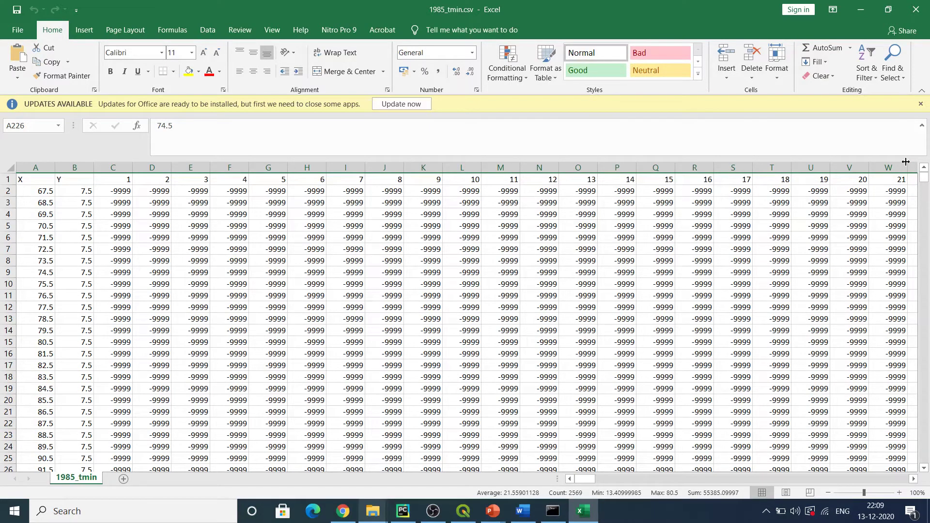
- Copy the entire imd_data_csv.py script from PyCharm into the empty Python Console editor in QGIS
click(456, 510)
click(477, 440)
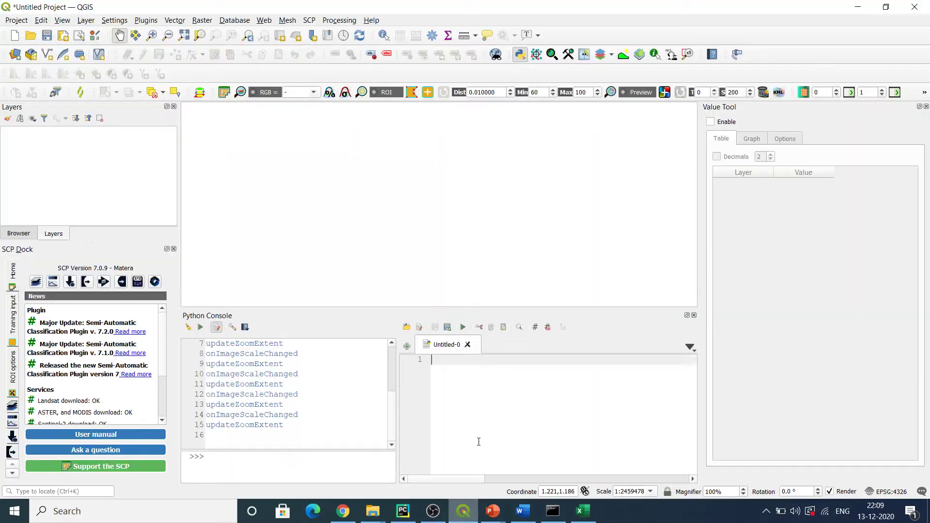
click(407, 511)
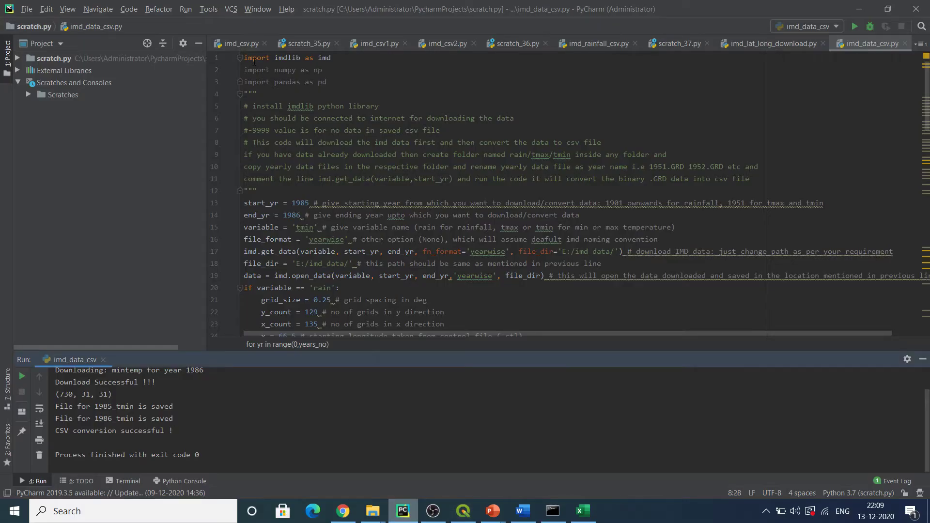
drag(244, 58, 521, 498)
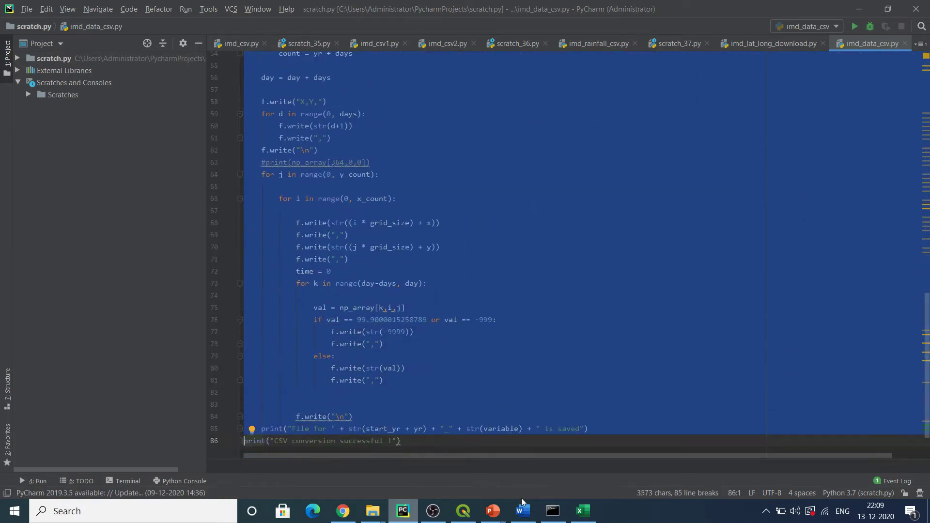
click(861, 7)
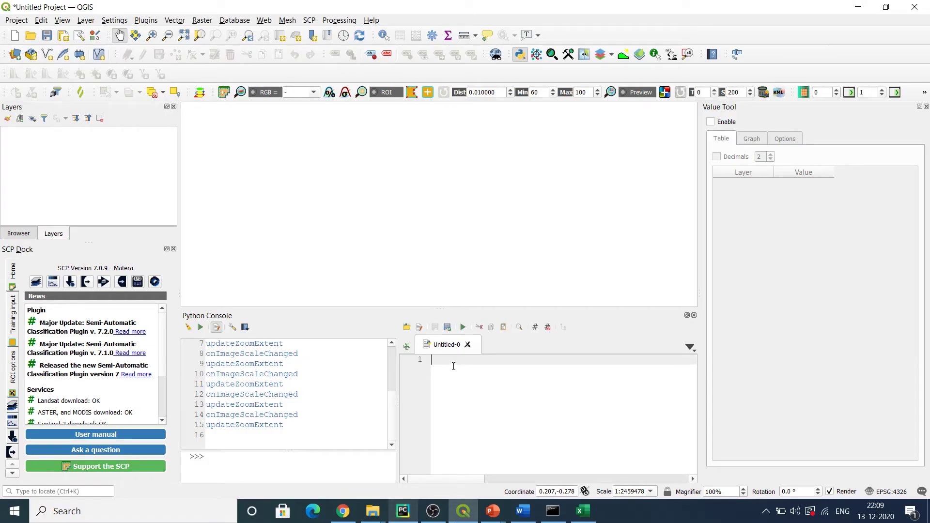
key(ctrl+v)
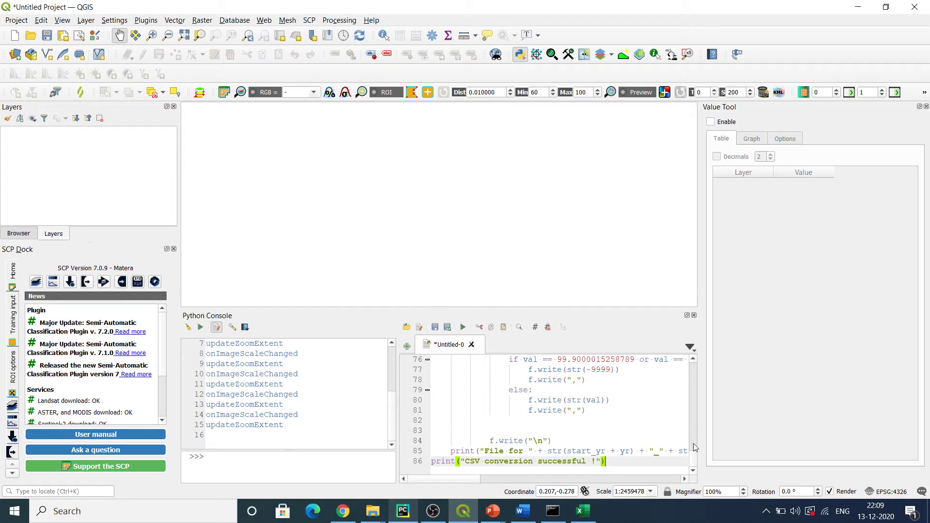
- Set start_yr to 1987 and end_yr to 1988 in the pasted script
drag(695, 460, 695, 360)
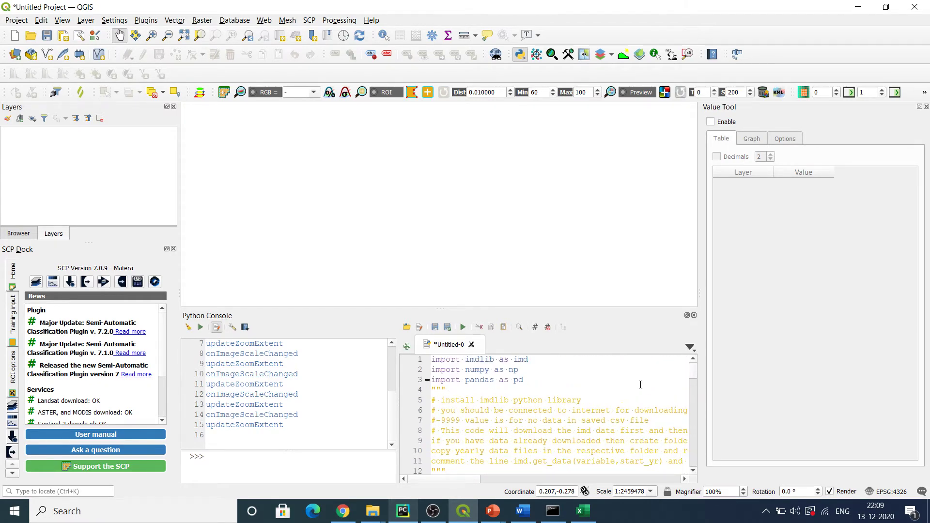
scroll(692, 375, down, 3)
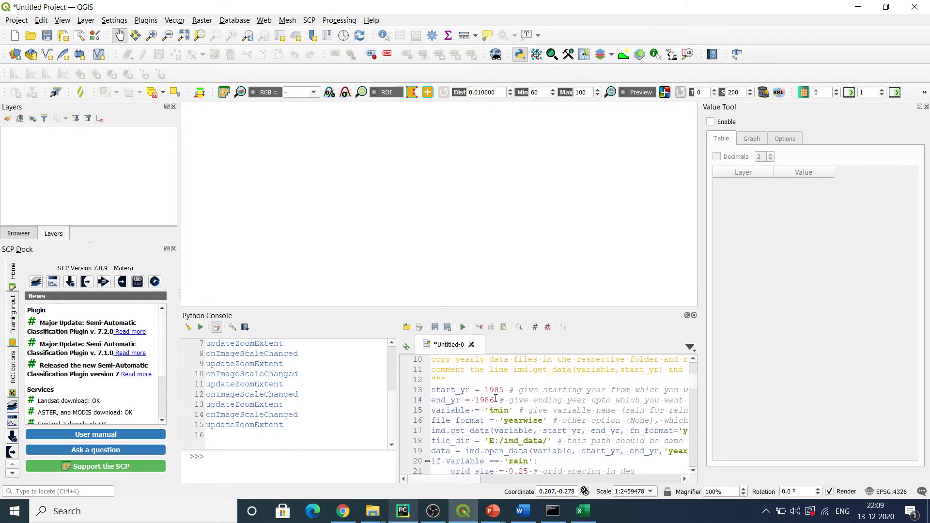
click(504, 390)
key(BackSpace)
text(7)
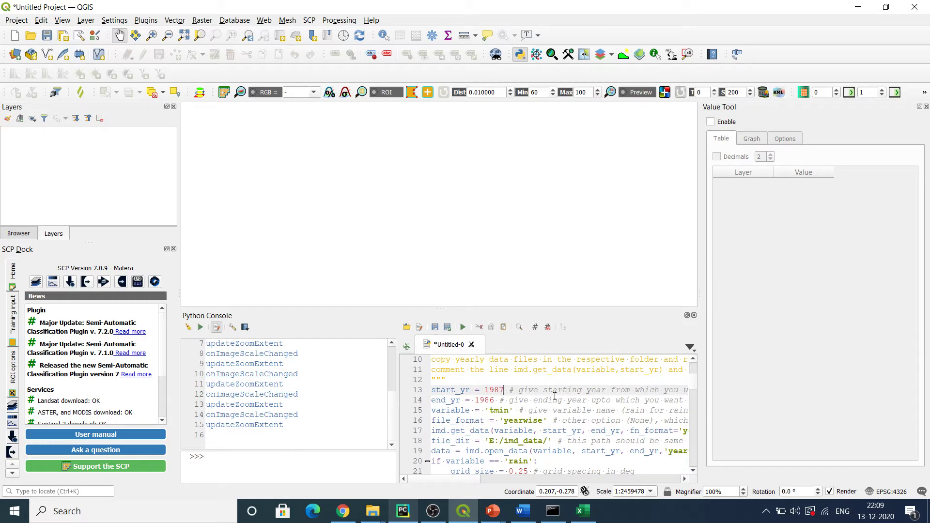
click(494, 400)
key(BackSpace)
text(8)
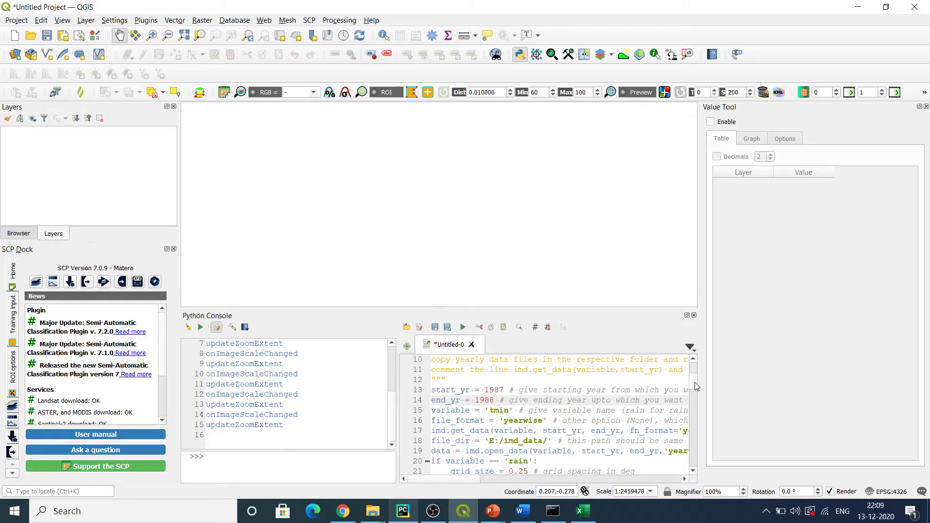
- Set the script's variable to 'tmax' and run the script in the QGIS Python Console
click(510, 411)
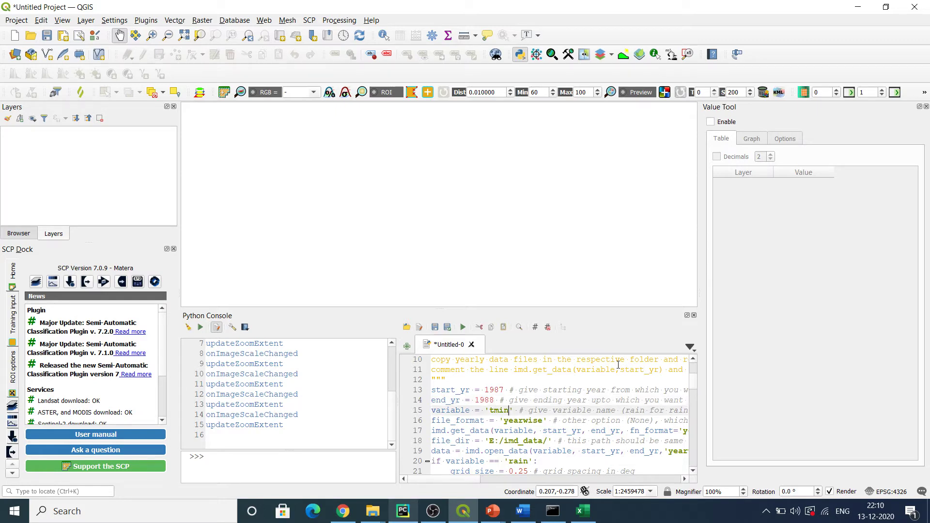
key(BackSpace)
key(BackSpace)
text(ax)
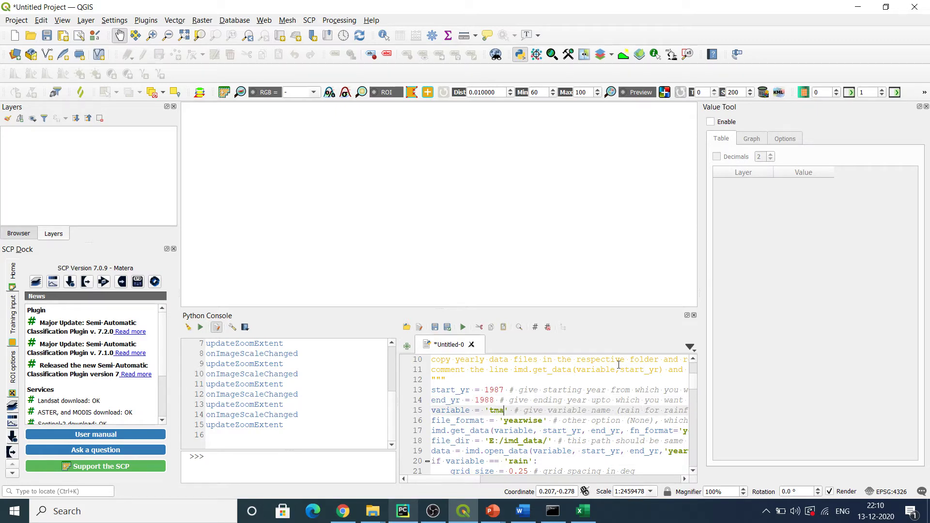
click(464, 327)
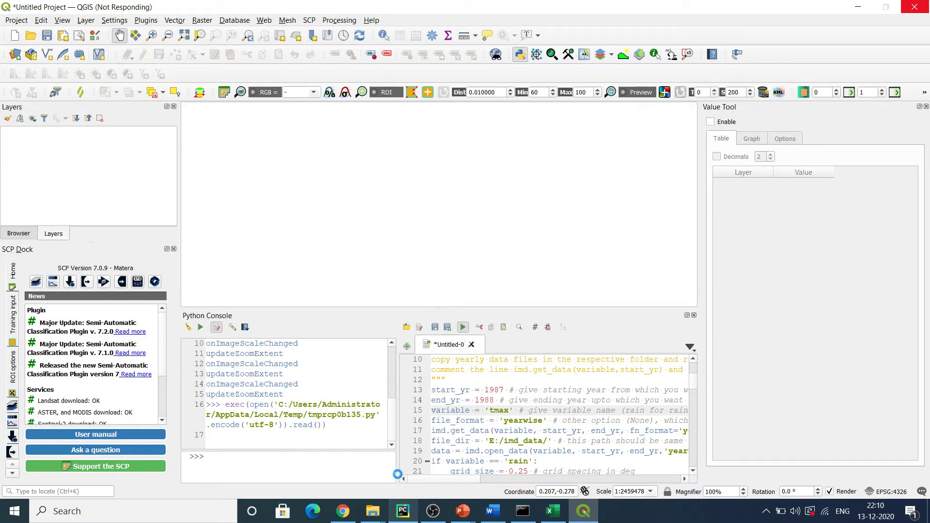
- Switch to the imd_data folder in File Explorer, check the tmax subfolder for downloaded GRD files, and return to QGIS
mouse_move(373, 511)
click(286, 477)
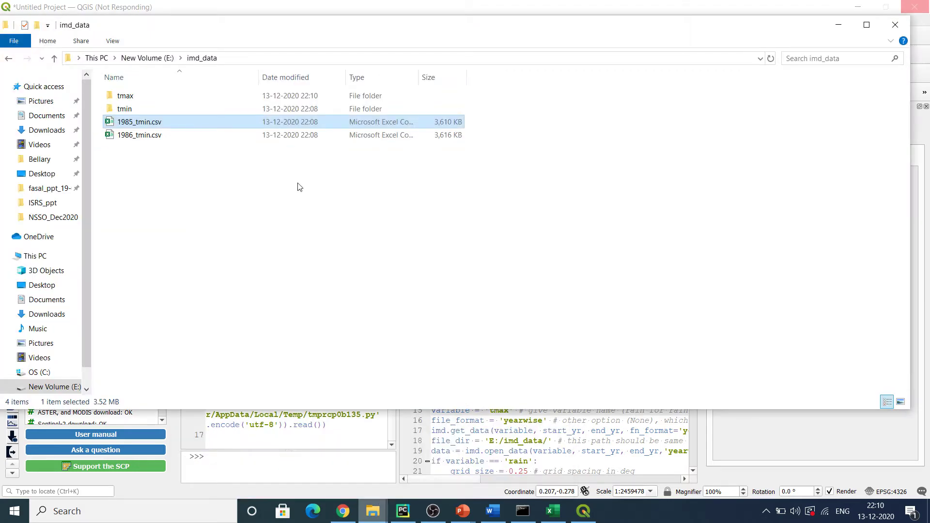
double_click(140, 96)
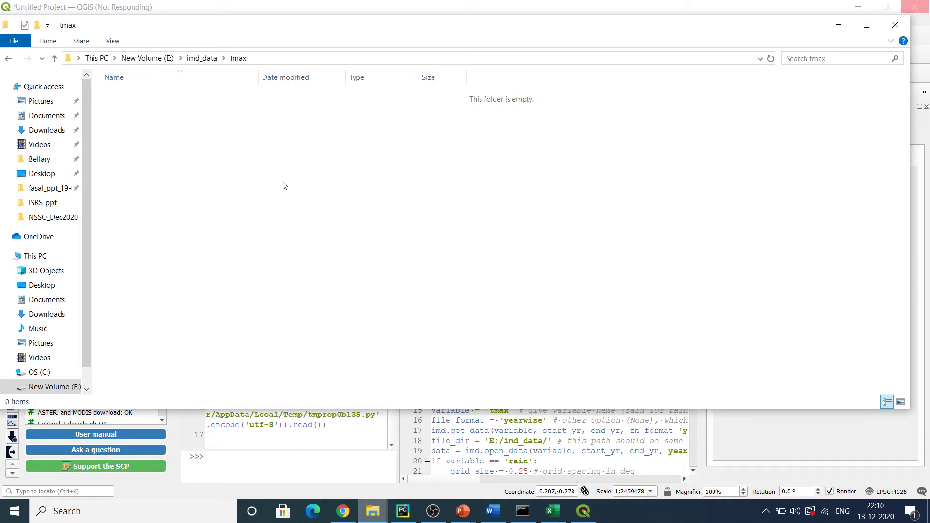
click(135, 97)
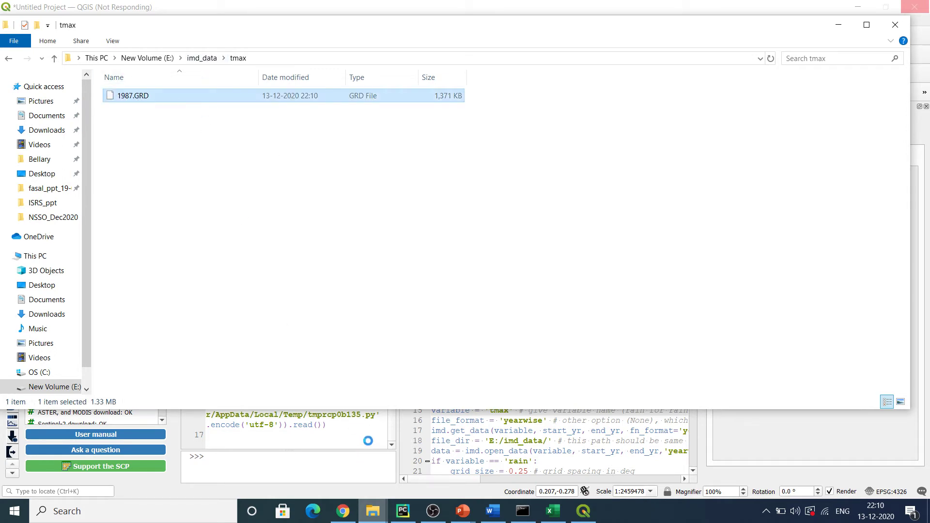
click(838, 25)
- Switch to Chrome, review the py3_env and "python -m pip install" commands in the QGIS 3 package installation article, and return to QGIS
mouse_move(460, 518)
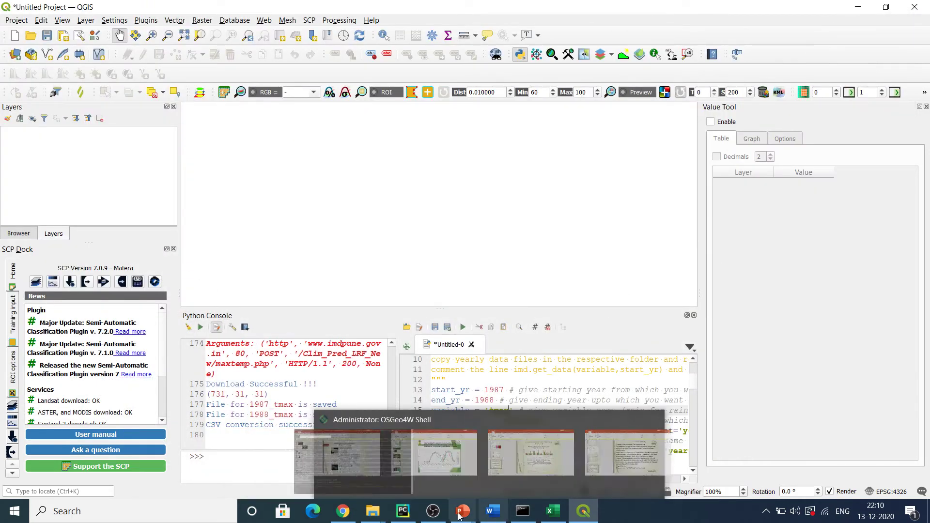
mouse_move(402, 516)
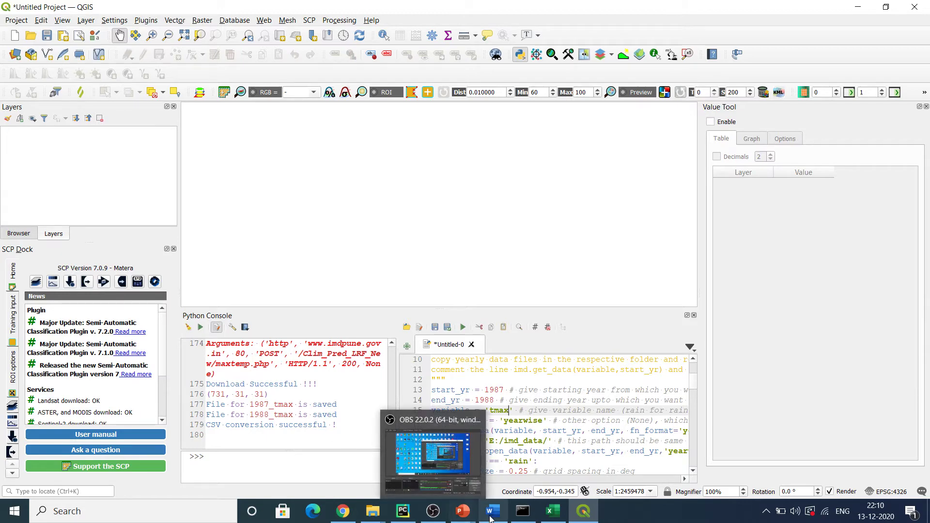
mouse_move(344, 517)
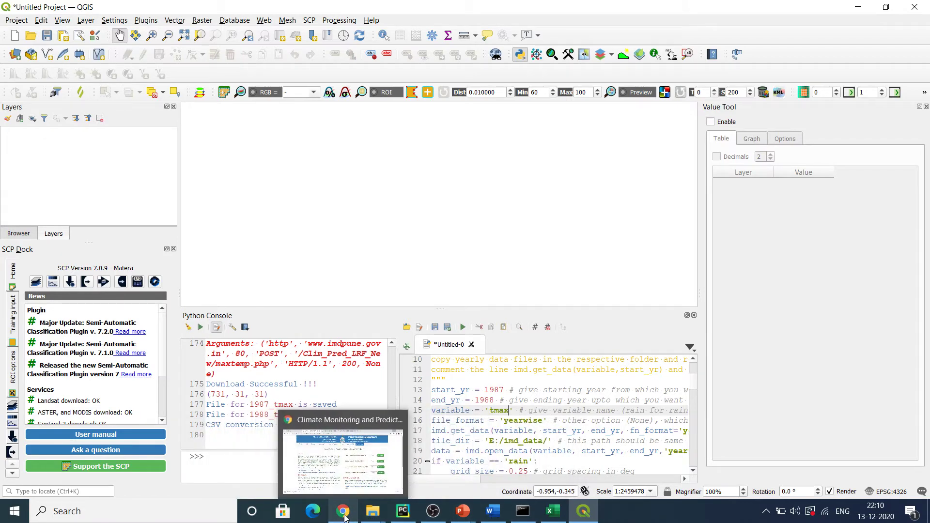
click(344, 516)
click(364, 4)
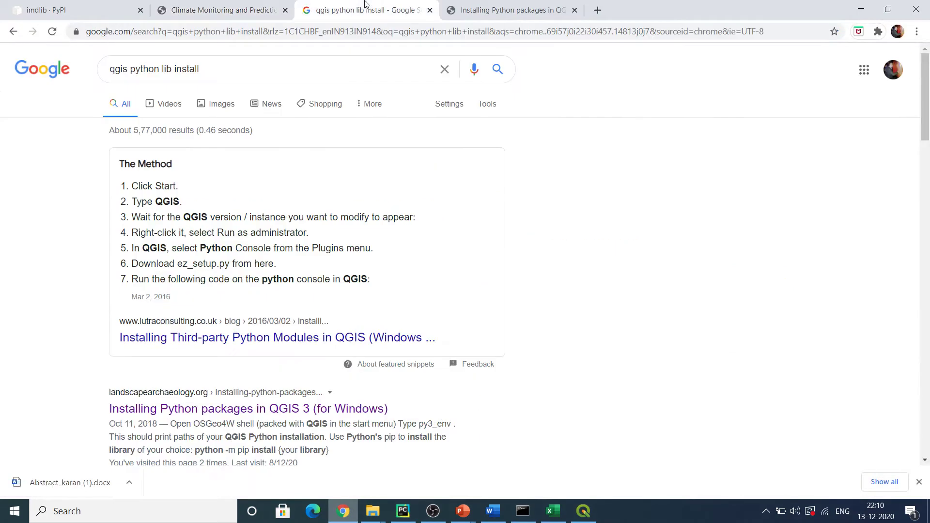
click(498, 8)
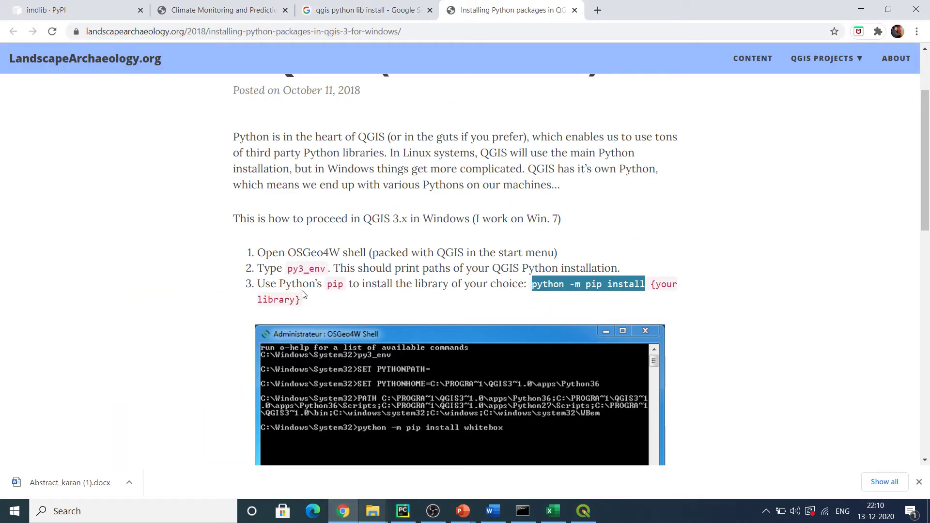
drag(289, 270, 332, 269)
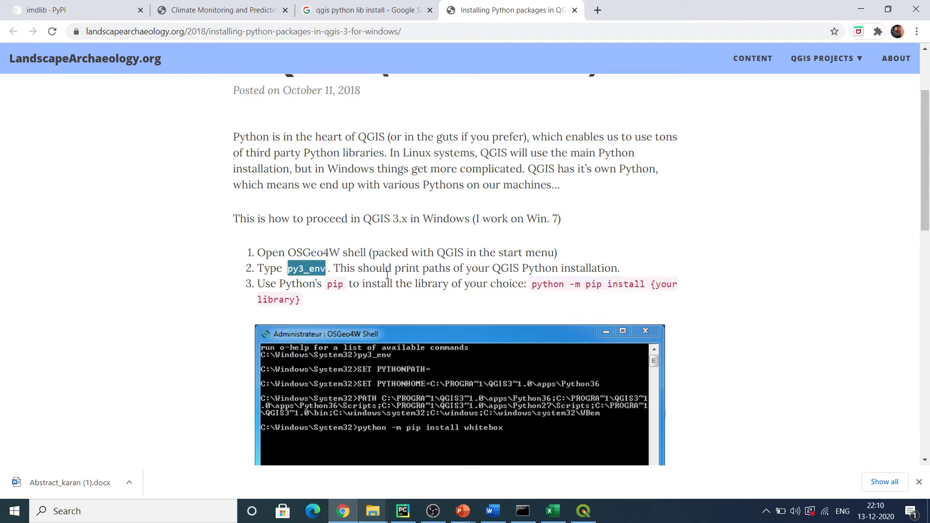
drag(538, 283, 650, 284)
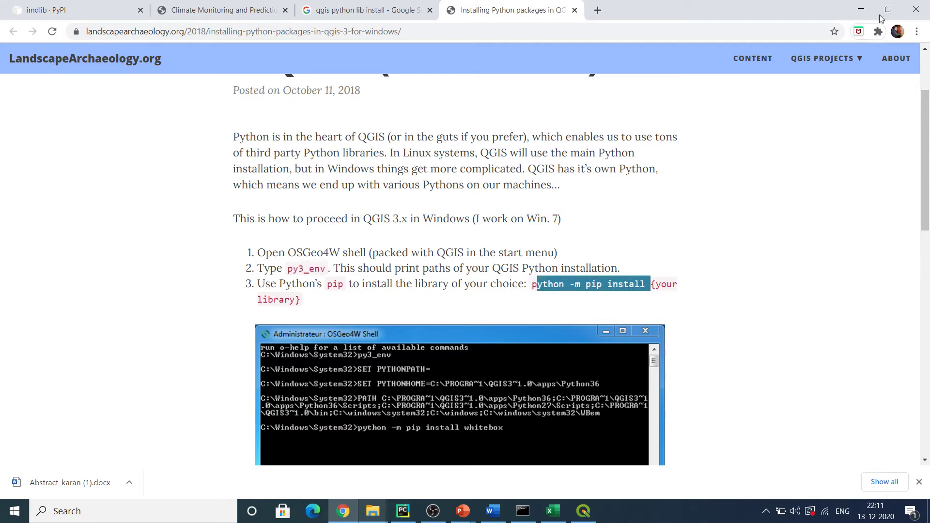
click(861, 4)
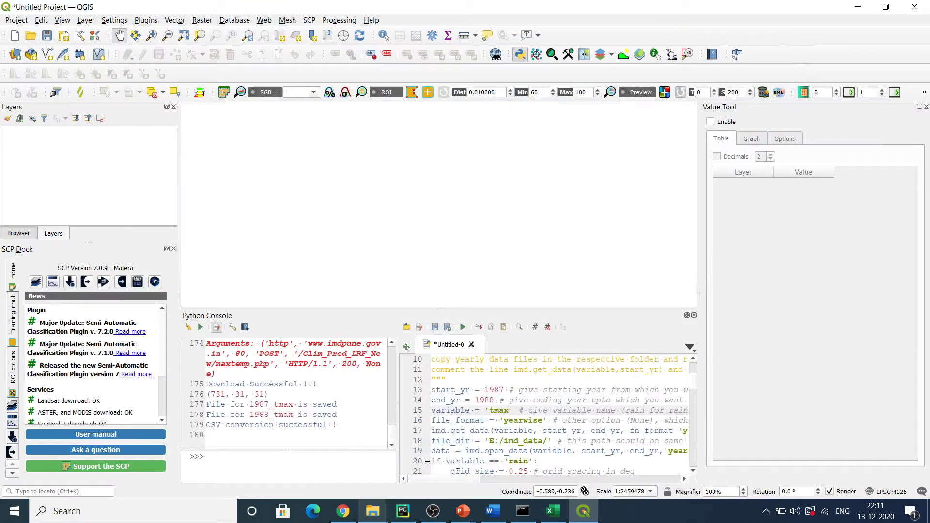
- Switch to the tmax folder in File Explorer, check its GRD files, and go back to imd_data
mouse_move(375, 510)
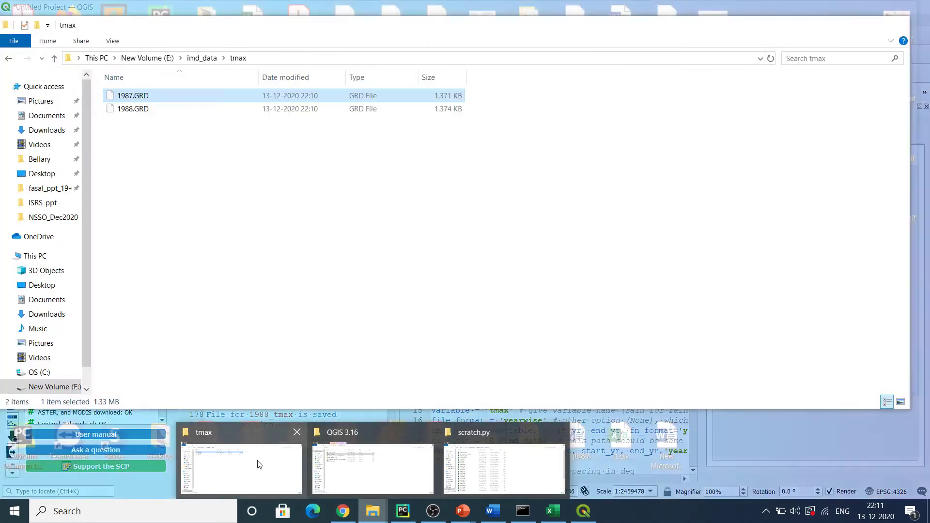
click(260, 461)
drag(217, 152, 186, 73)
click(196, 59)
- Open 1988_tmax.csv from the imd_data folder in Excel as read-only
drag(161, 194, 150, 145)
click(154, 204)
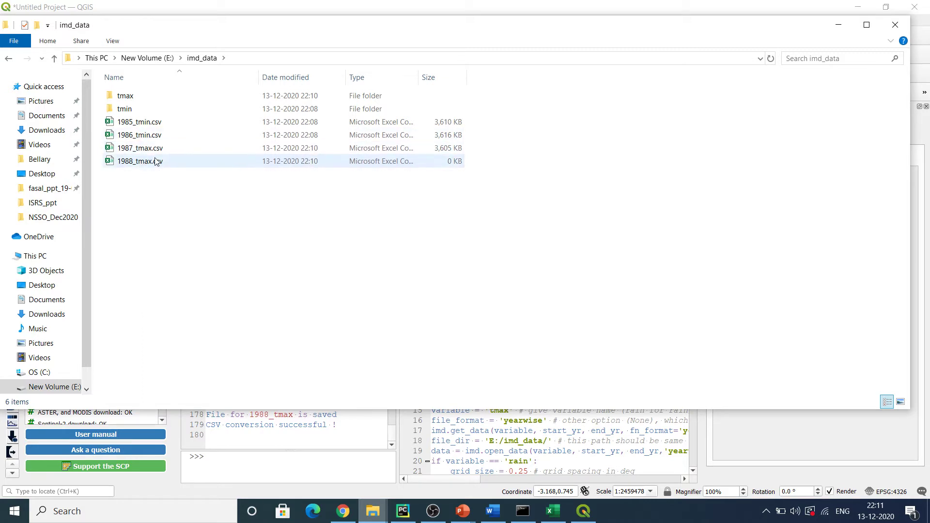
double_click(157, 162)
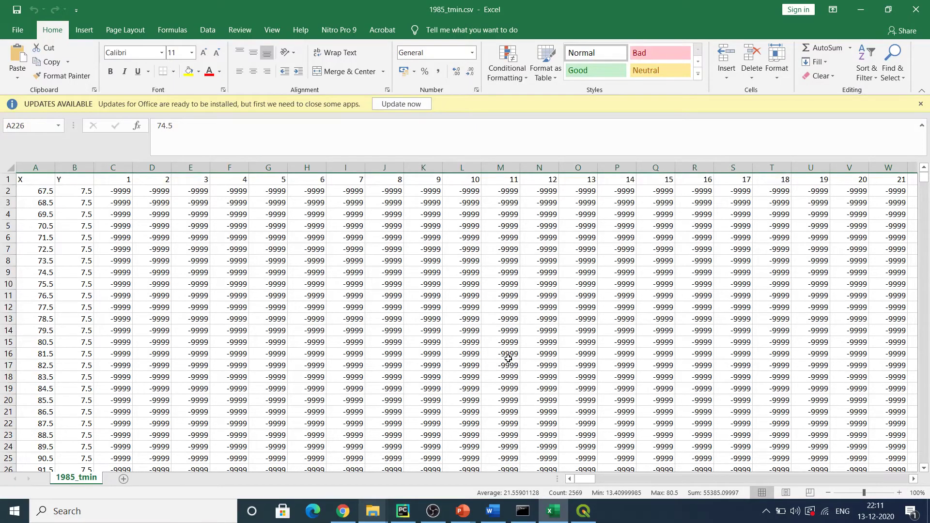
click(508, 358)
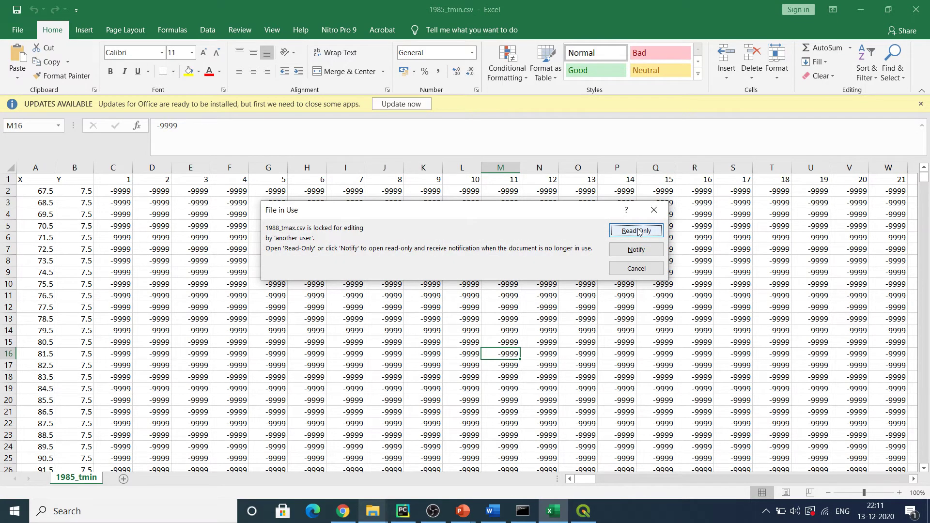
click(638, 231)
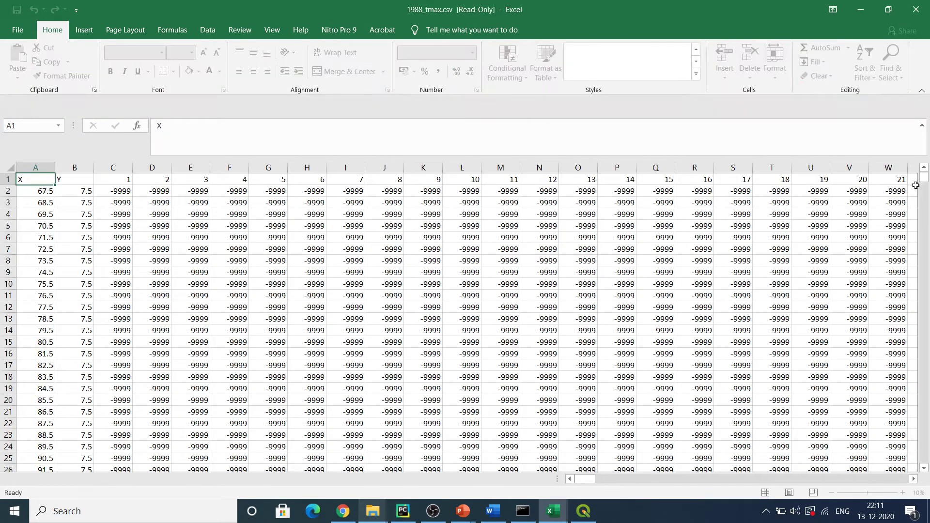
- Examine the temperature rows further down the 1988_tmax sheet, then close the workbook without saving
drag(925, 182, 925, 216)
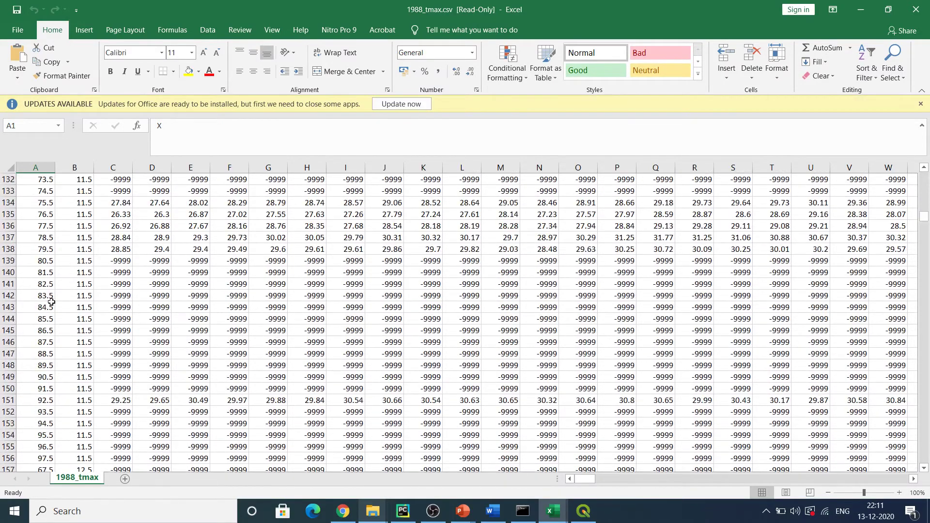
drag(10, 208, 12, 209)
drag(925, 218, 924, 234)
drag(7, 388, 4, 436)
click(915, 10)
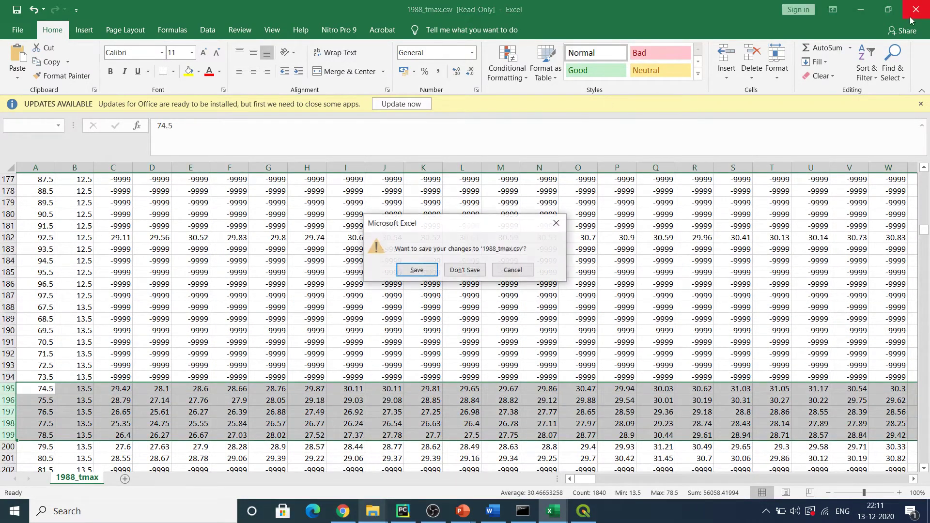
click(462, 269)
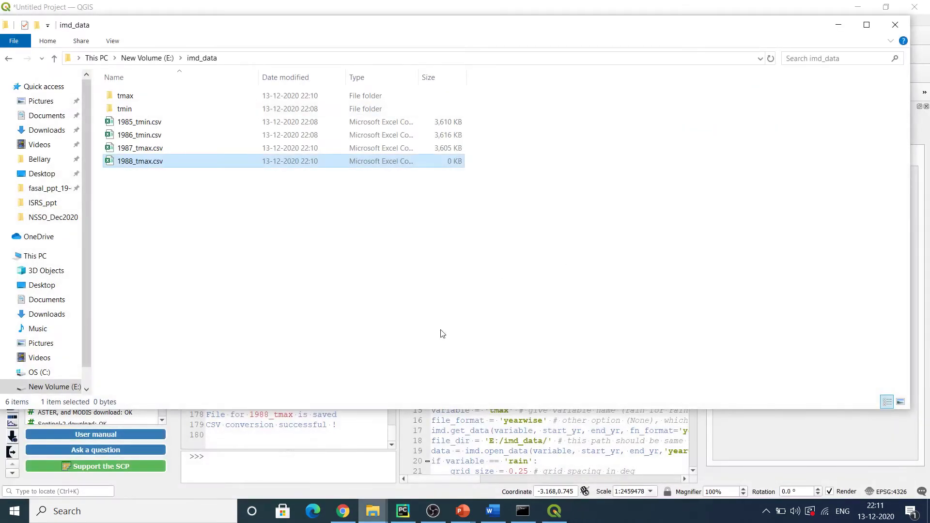
- Copy the folder path E:\imd_data from File Explorer and return to QGIS
click(273, 59)
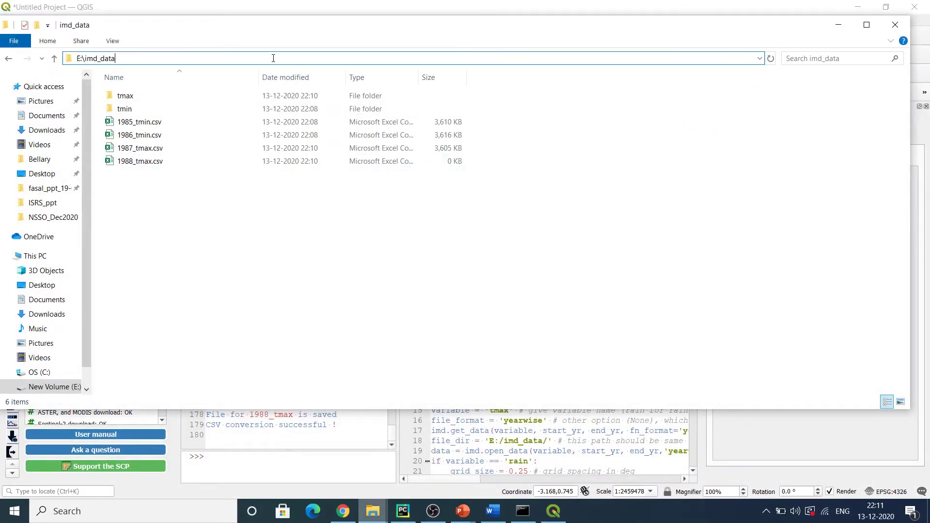
drag(129, 60, 72, 60)
key(ctrl+c)
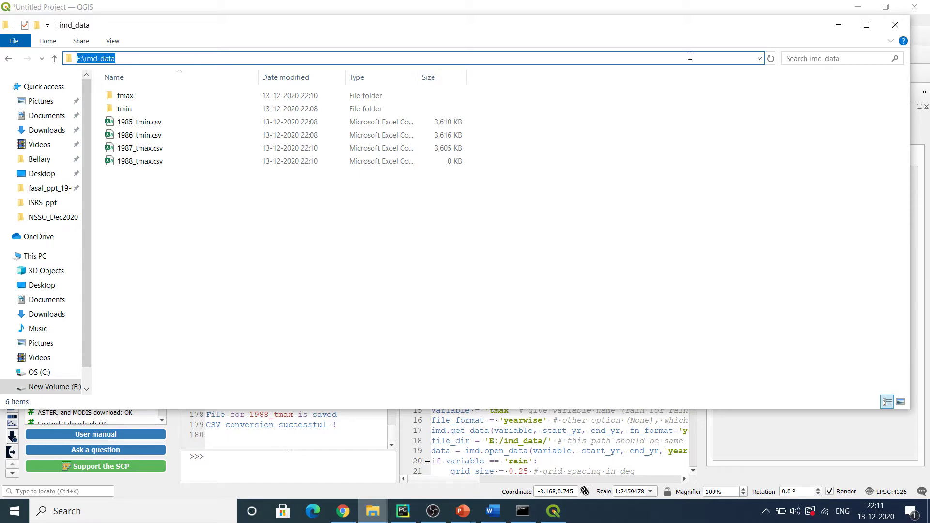
click(838, 25)
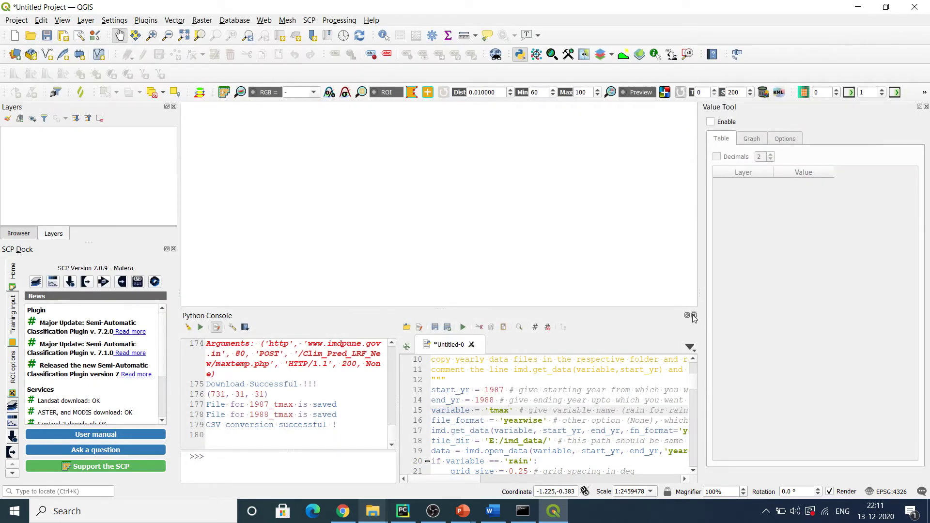
- Close the Python Console and the OSGeo4W Shell window, and bring up the dialog for adding a delimited text layer
click(694, 316)
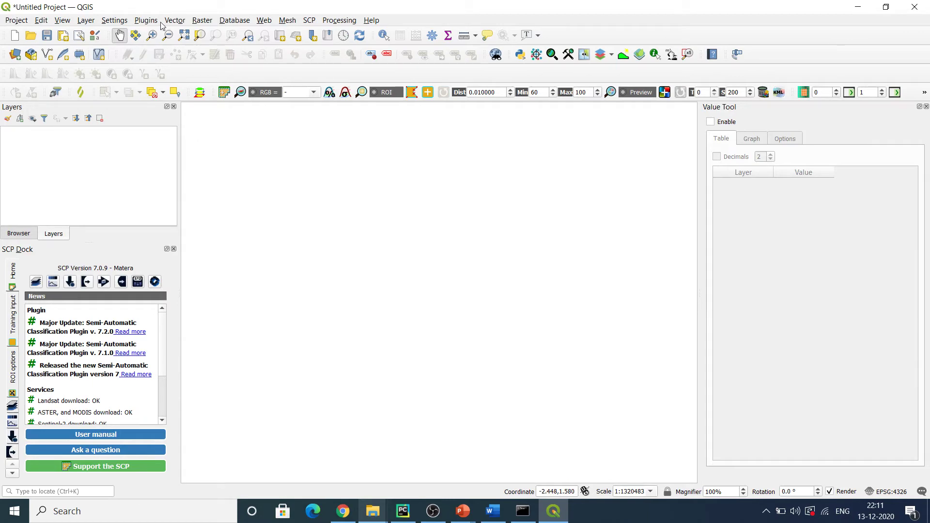
click(85, 21)
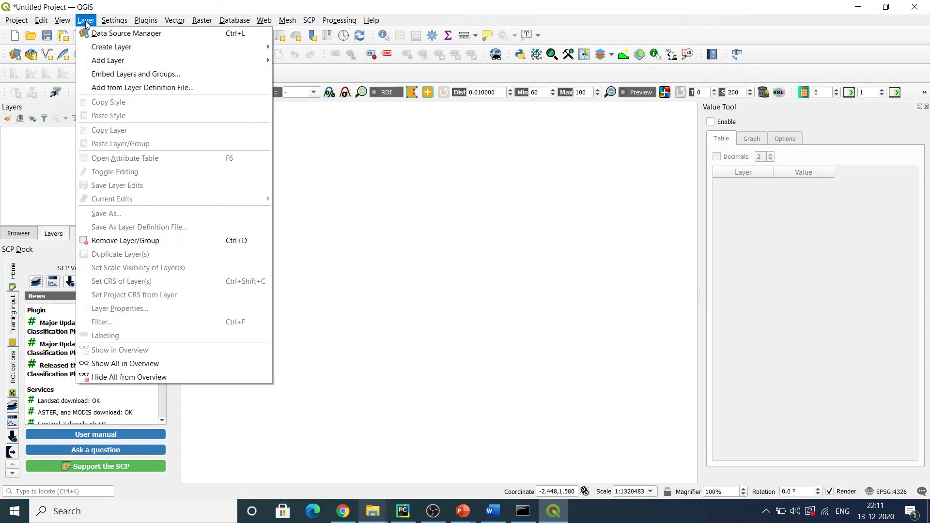
mouse_move(111, 60)
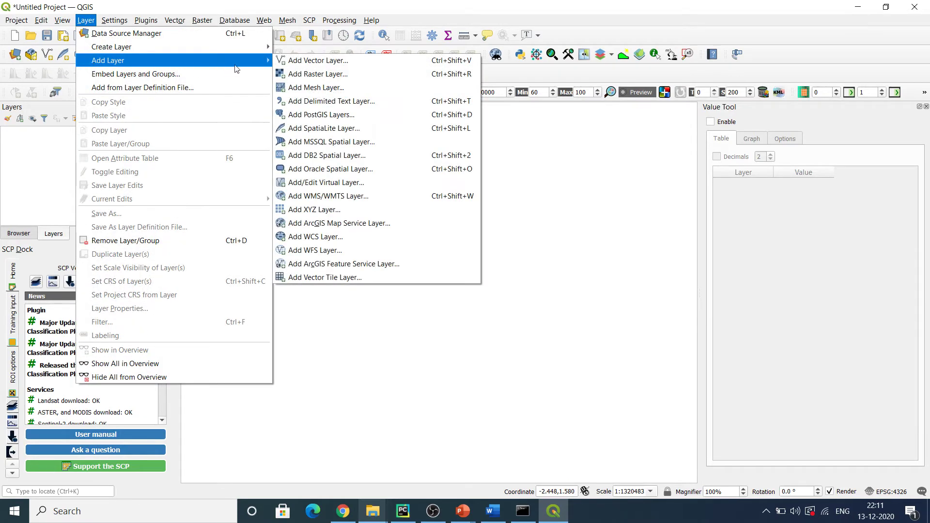
click(318, 106)
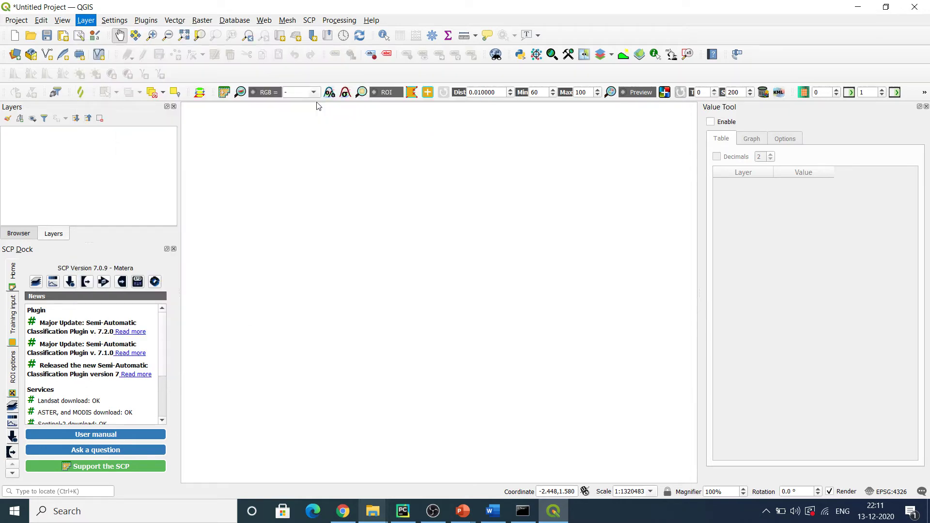
click(527, 509)
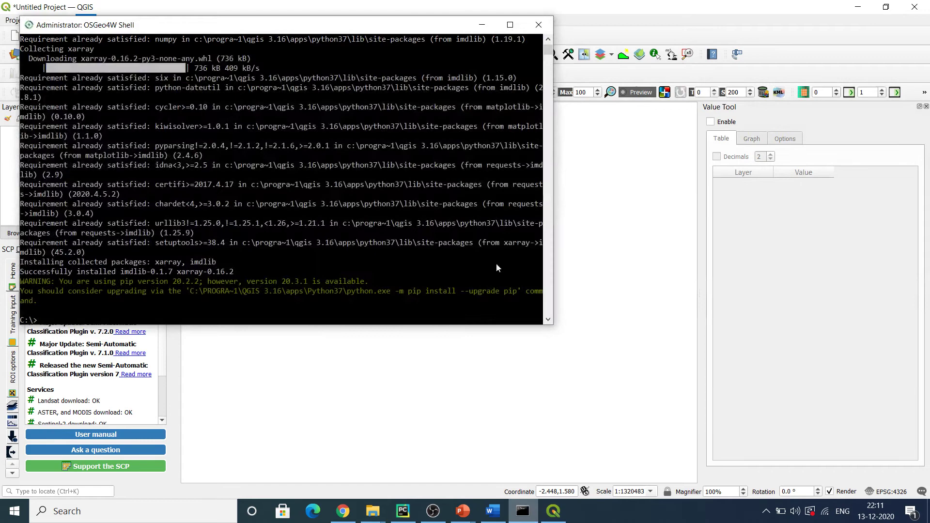
click(536, 25)
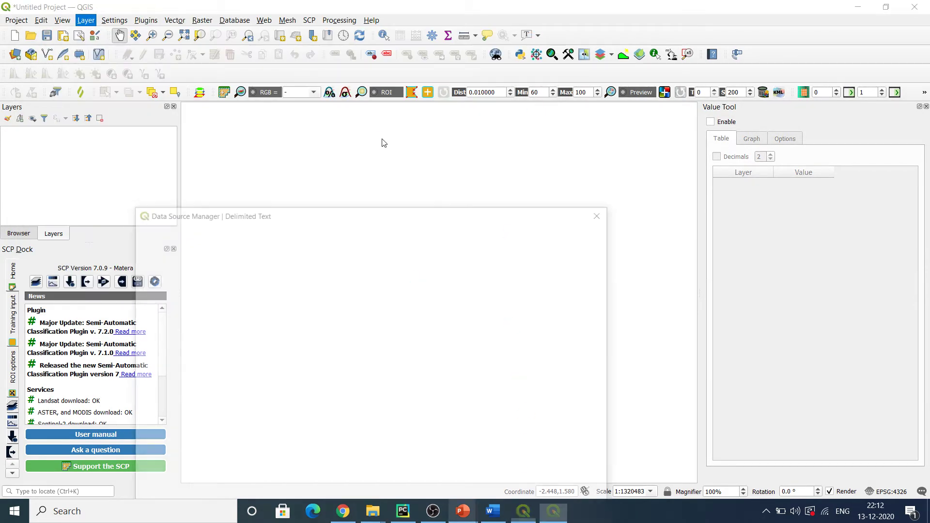
drag(333, 221, 441, 144)
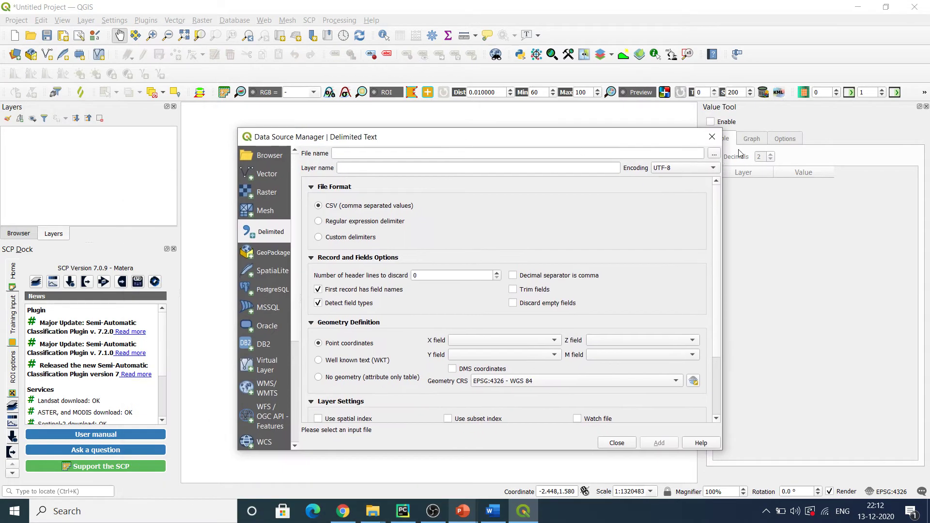
- Choose 1985_tmin.csv from E:\imd_data as the source file for the delimited text layer
click(707, 155)
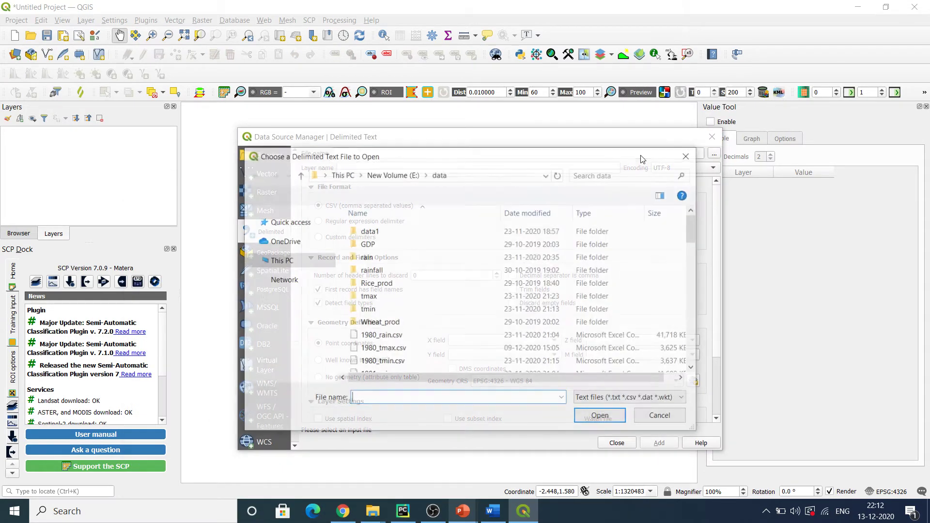
key(ctrl+v)
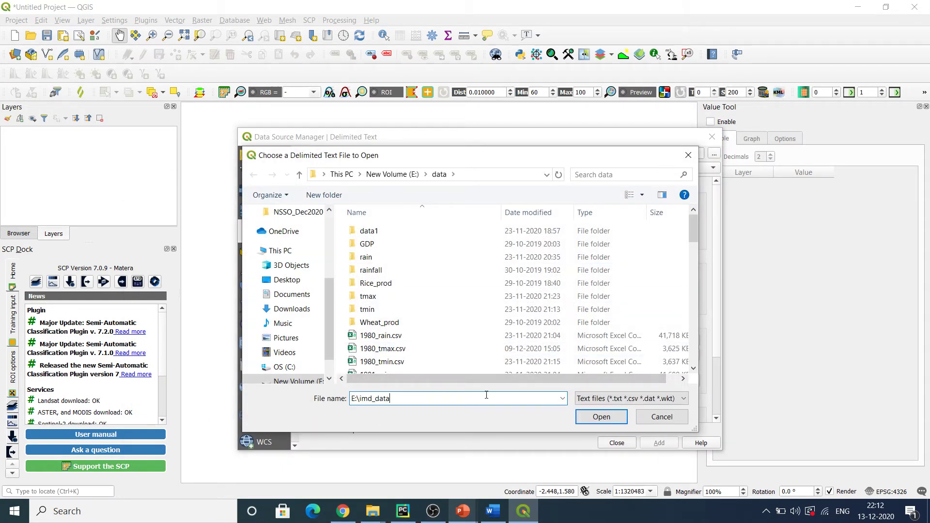
key(Return)
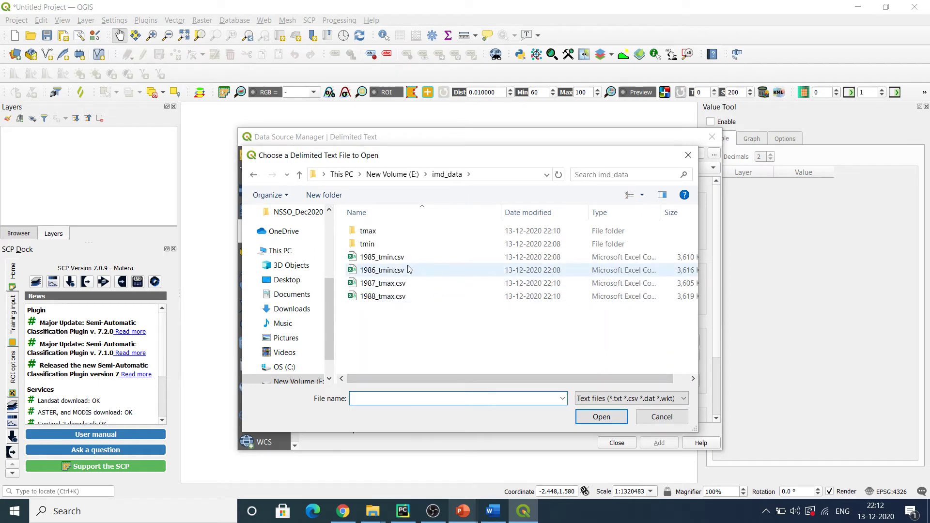
click(396, 262)
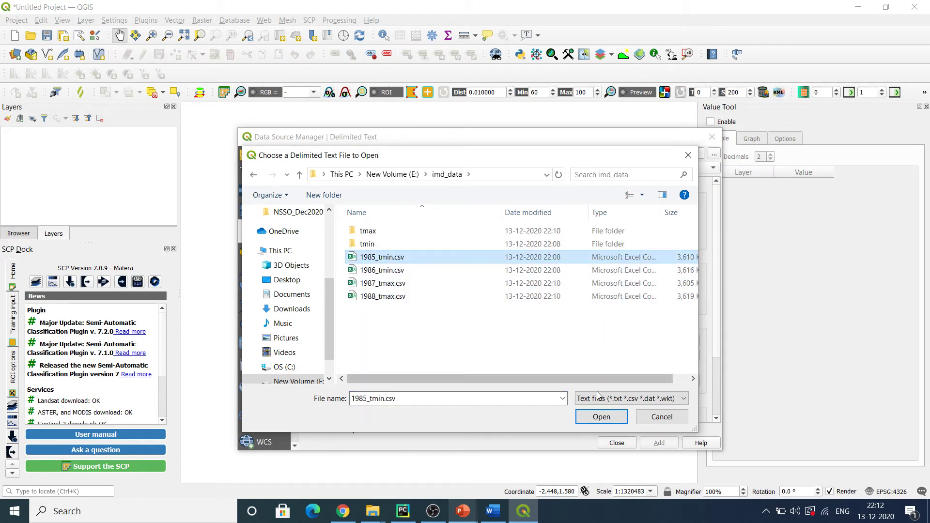
click(601, 416)
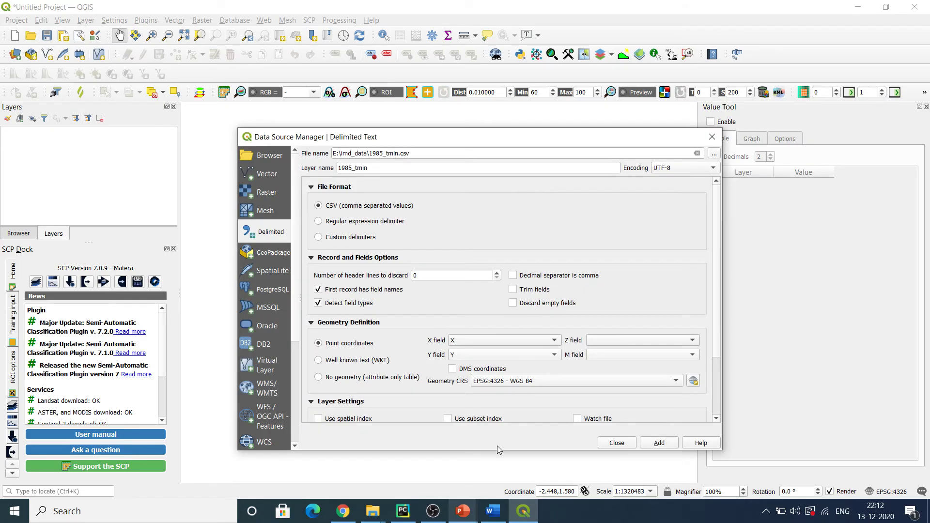
- Switch to PyCharm and review the start_yr, end_yr and variable settings at the beginning of imd_data_csv.py
click(403, 511)
click(380, 224)
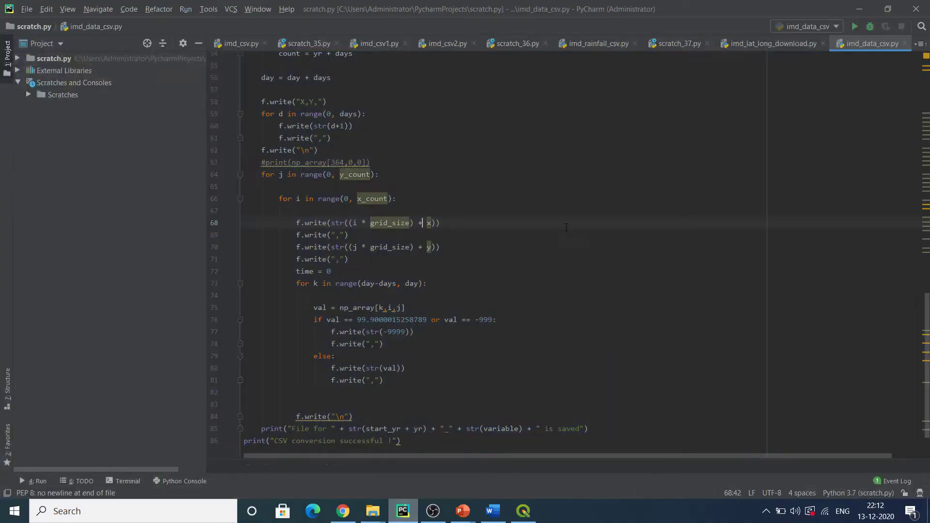
scroll(380, 225, up, 15)
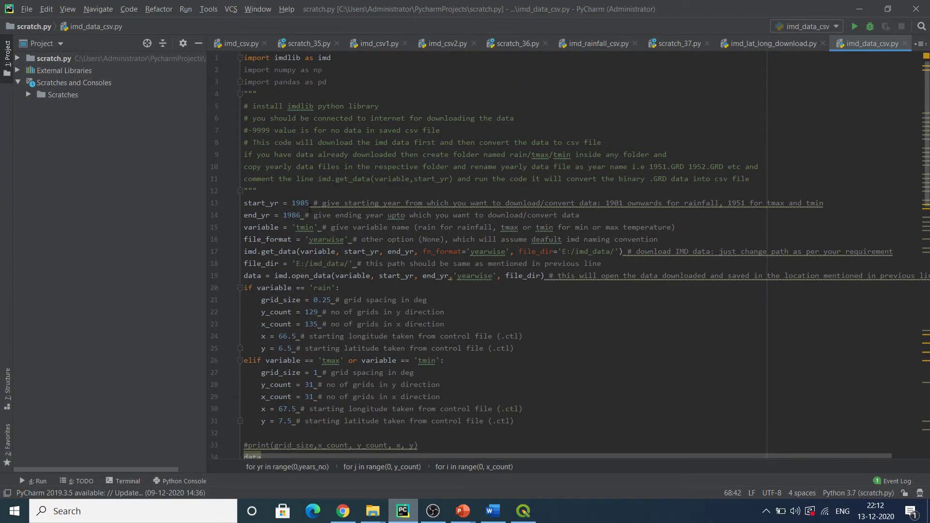
mouse_move(311, 228)
mouse_move(300, 211)
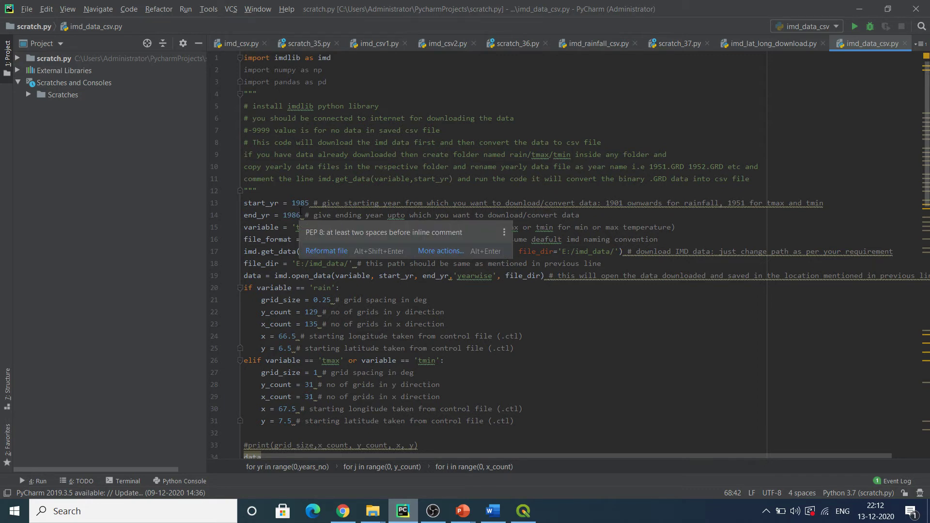
click(536, 228)
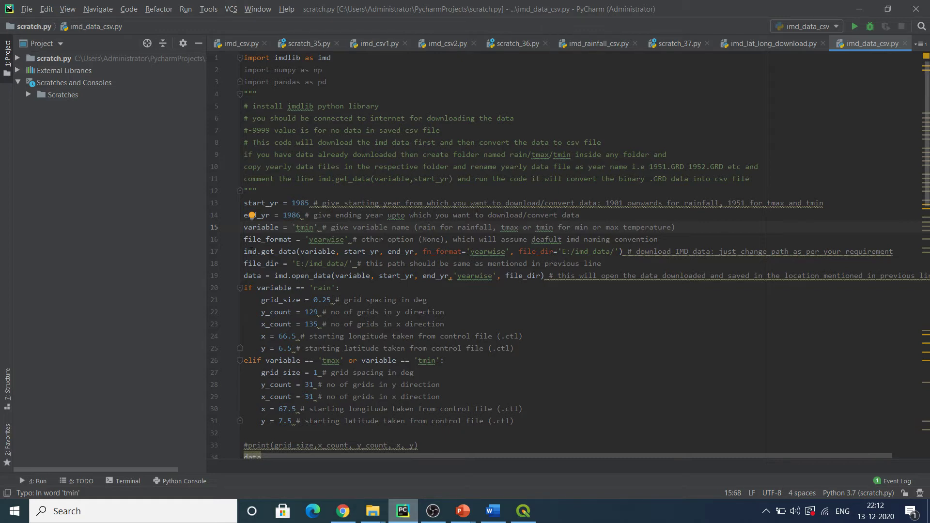
- Comment out the imd.get_data download call on line 17 of imd_data_csv.py with #
drag(244, 252, 340, 251)
click(348, 252)
key(Home)
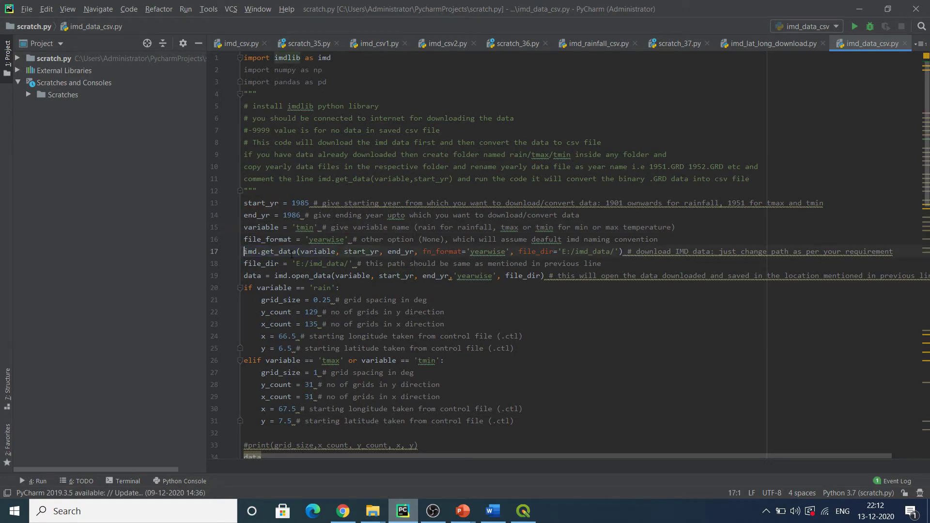
text(#)
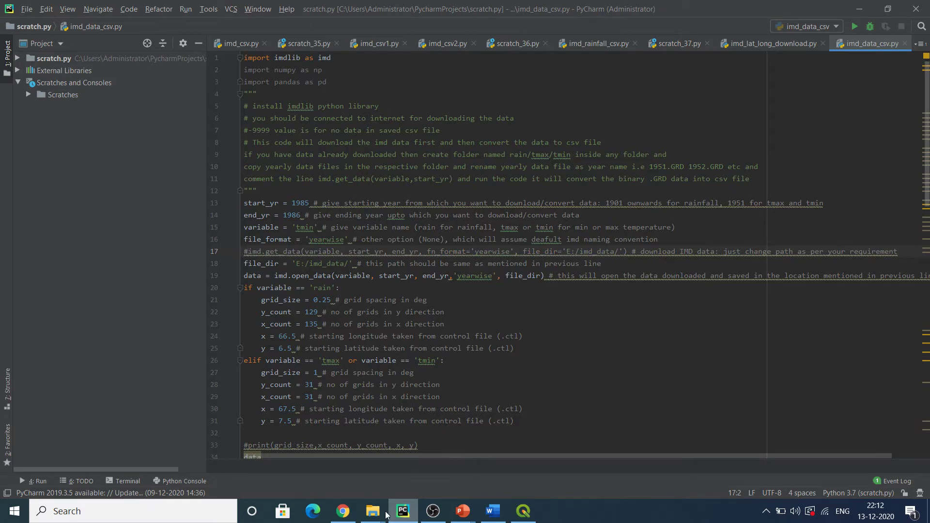
- Switch to the imd_data folder in File Explorer, check the GRD files in its tmax subfolder, and return to PyCharm
mouse_move(381, 513)
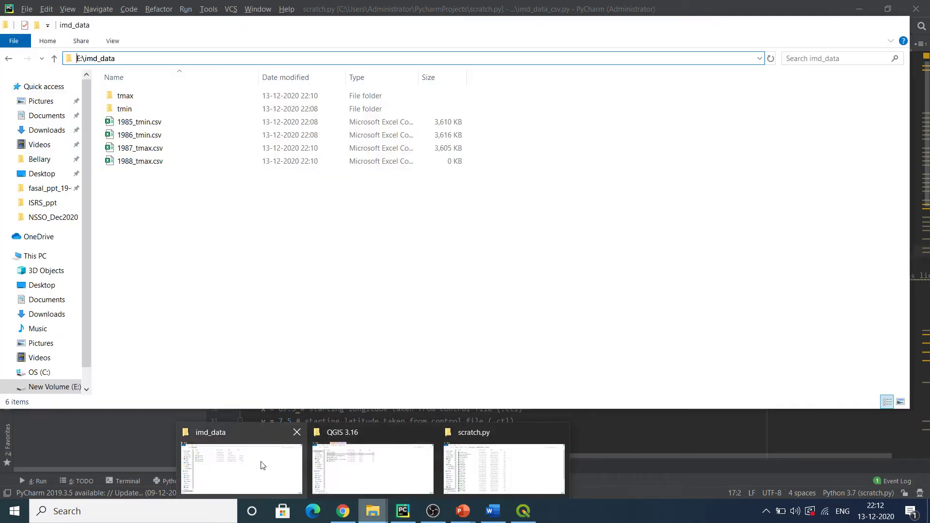
click(262, 465)
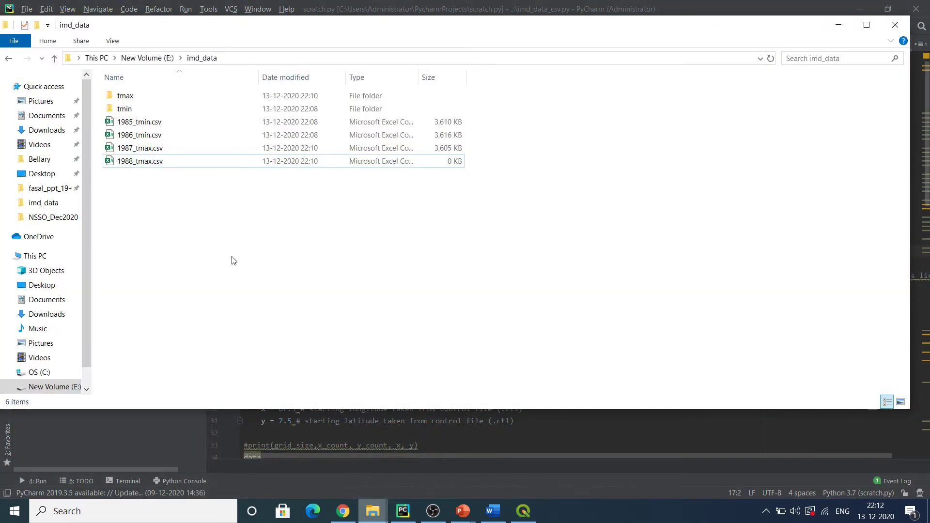
double_click(142, 99)
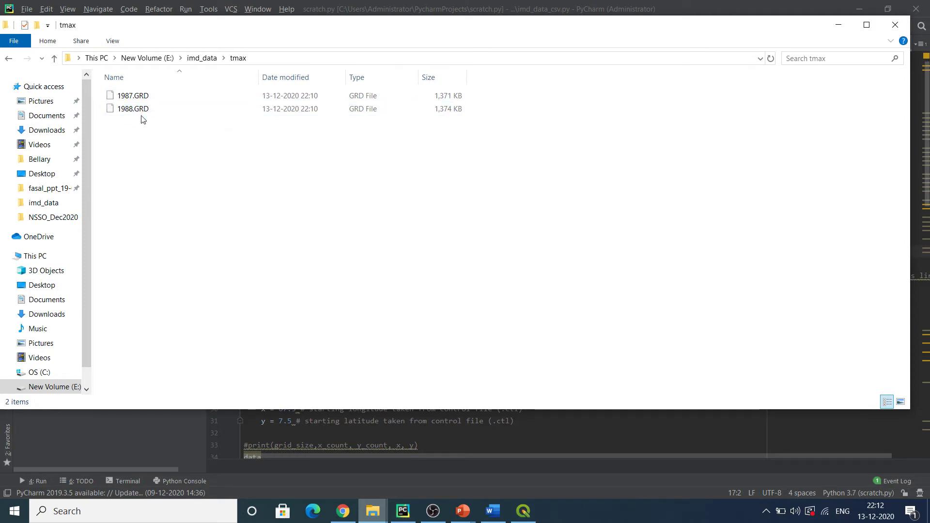
click(201, 58)
click(839, 27)
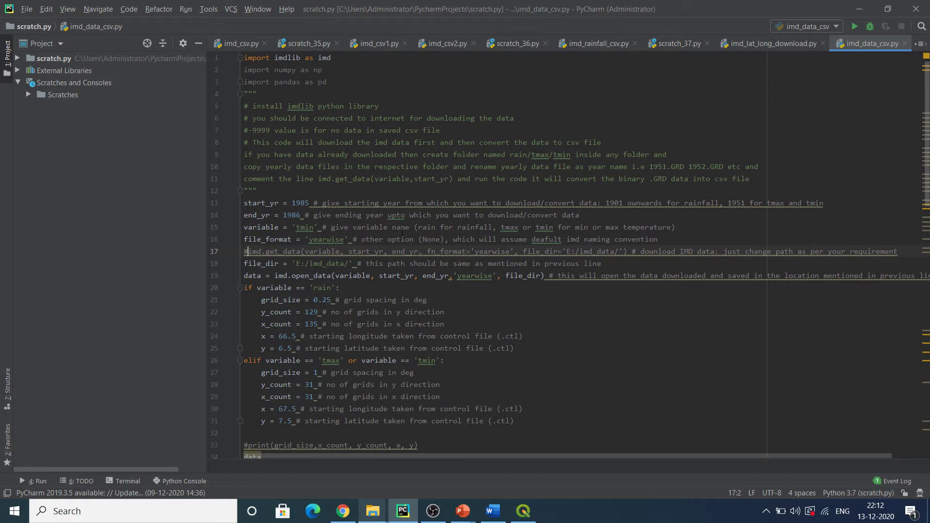
- Review the file_dir path, the imd.open_data line and the commented download line, and preview the imd_data folder in File Explorer
drag(298, 265, 349, 266)
click(348, 270)
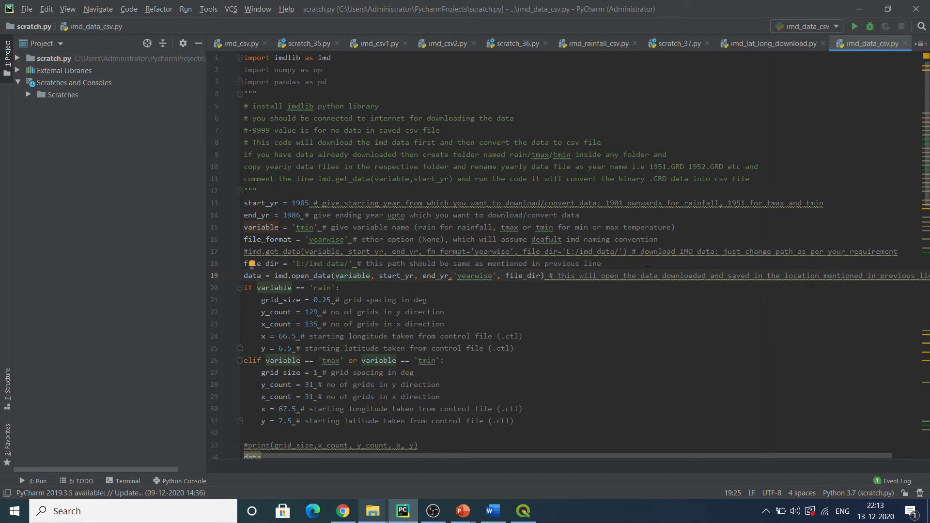
mouse_move(926, 196)
click(325, 251)
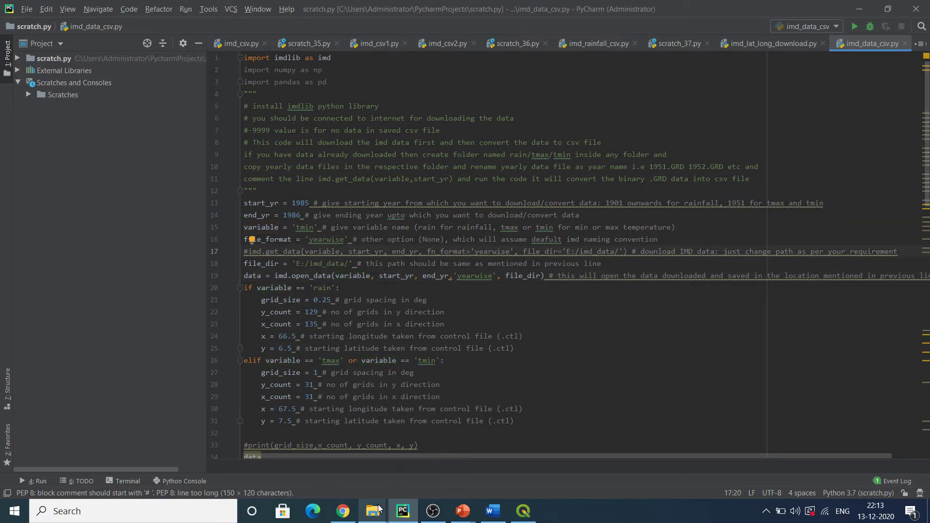
mouse_move(378, 507)
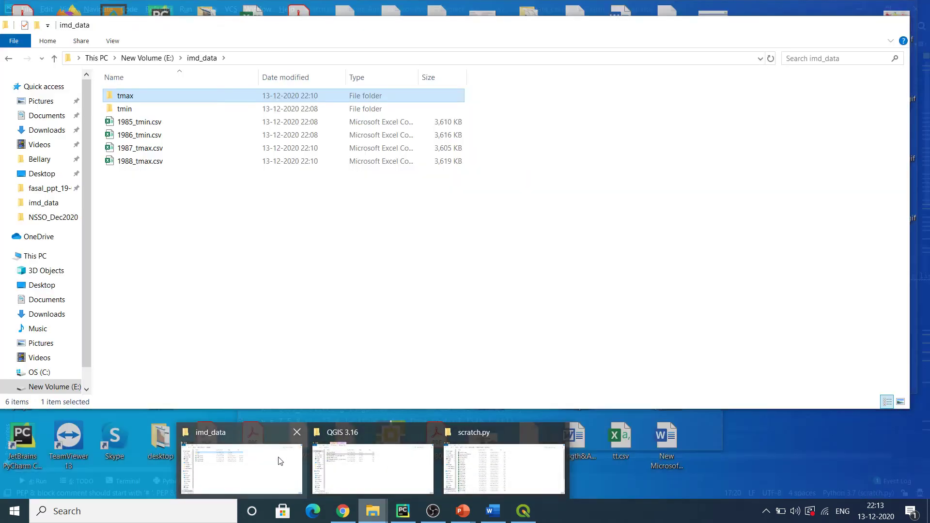
- Look at the files in the tmax subfolder of imd_data in File Explorer, then return to the script in PyCharm
click(280, 460)
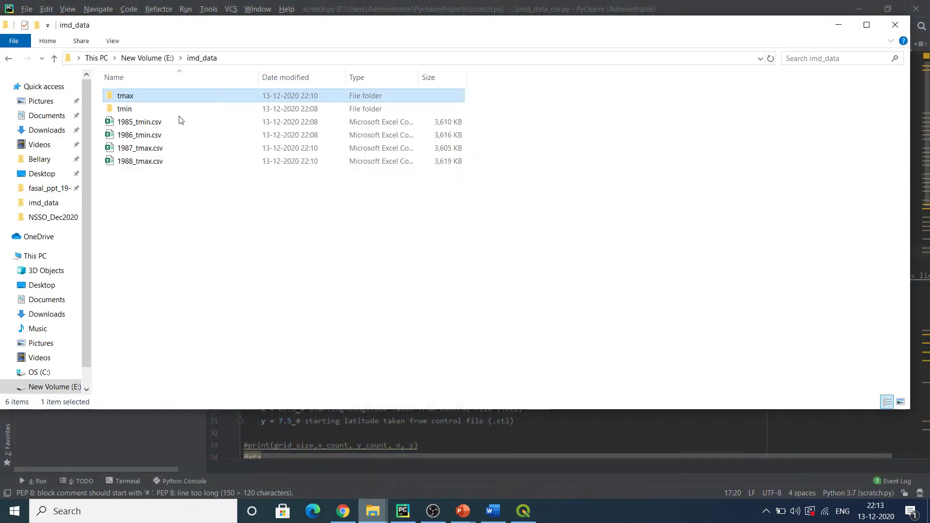
double_click(146, 99)
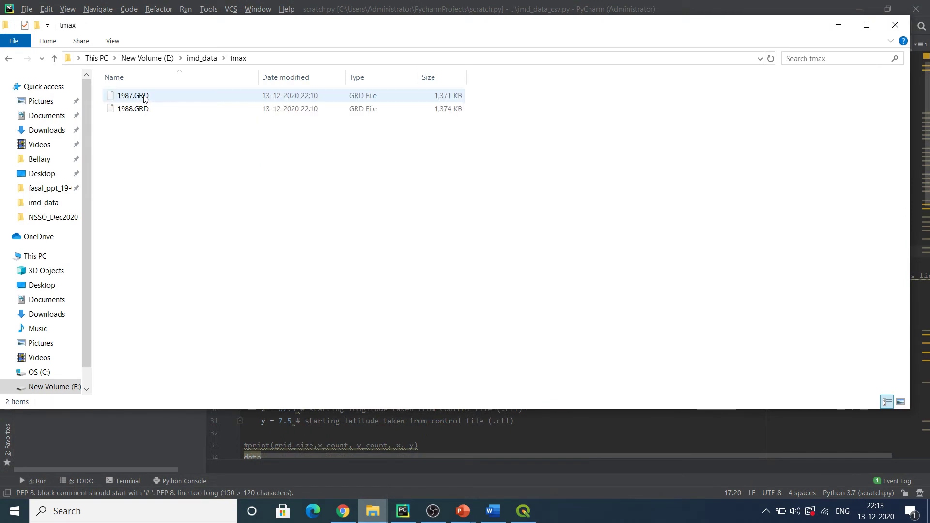
click(203, 58)
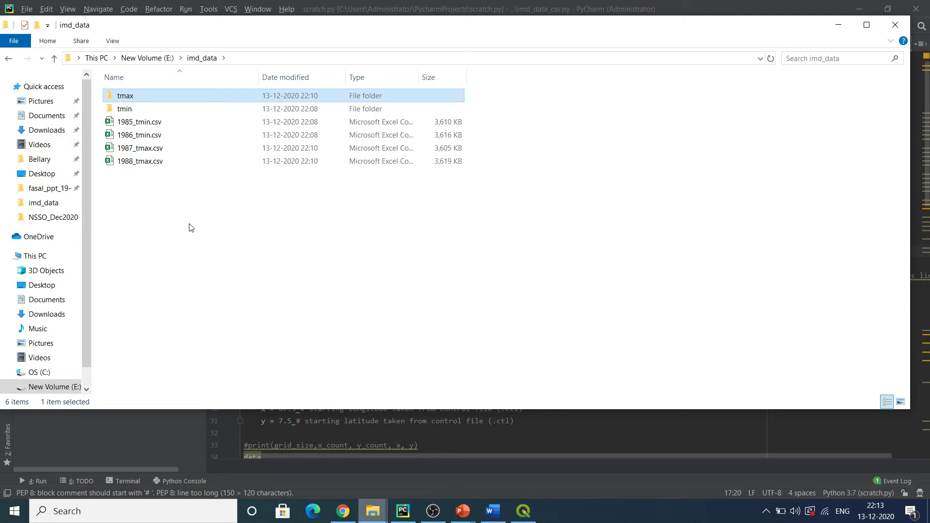
click(838, 25)
- Uncomment the imd.get_data download call on line 17 of imd_data_csv.py
click(248, 251)
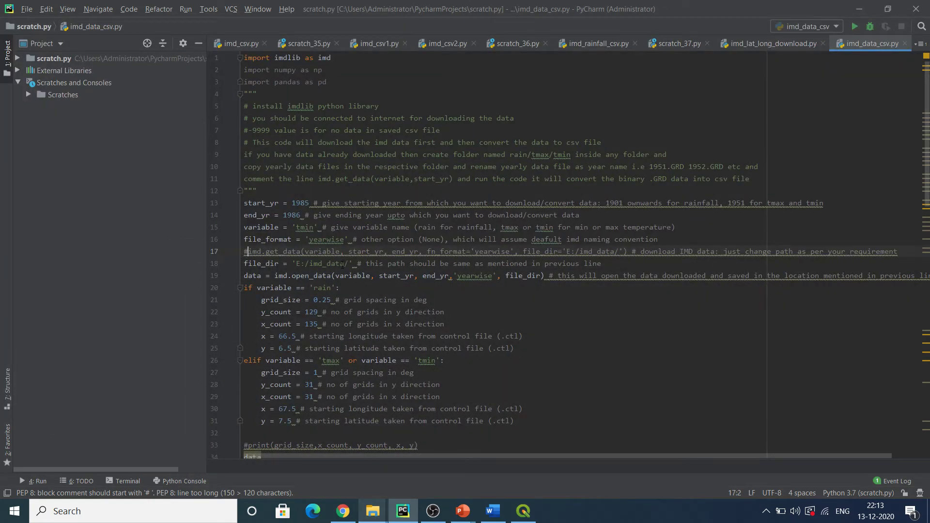
key(BackSpace)
click(476, 288)
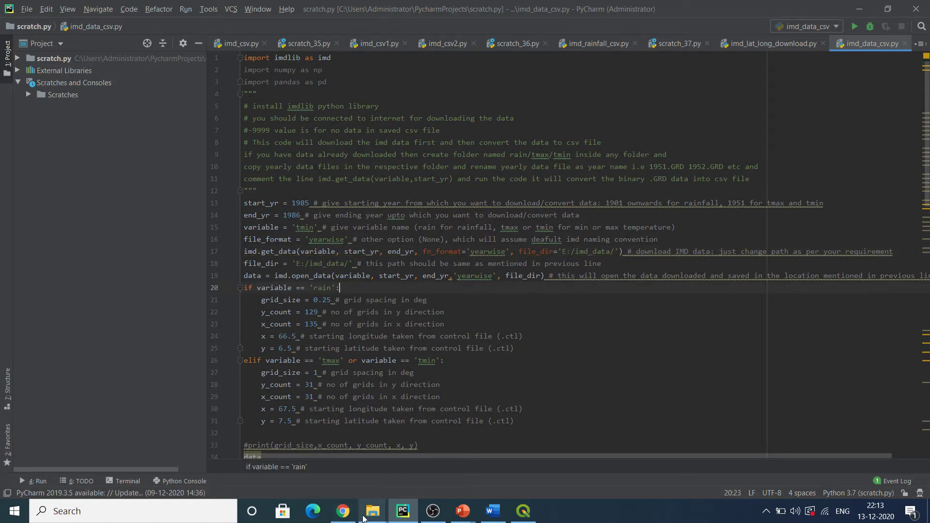
- Switch to QGIS and add E:\imd_data\1985_tmin.csv as a point layer from the X and Y fields with CRS EPSG:4326 - WGS 84
click(523, 511)
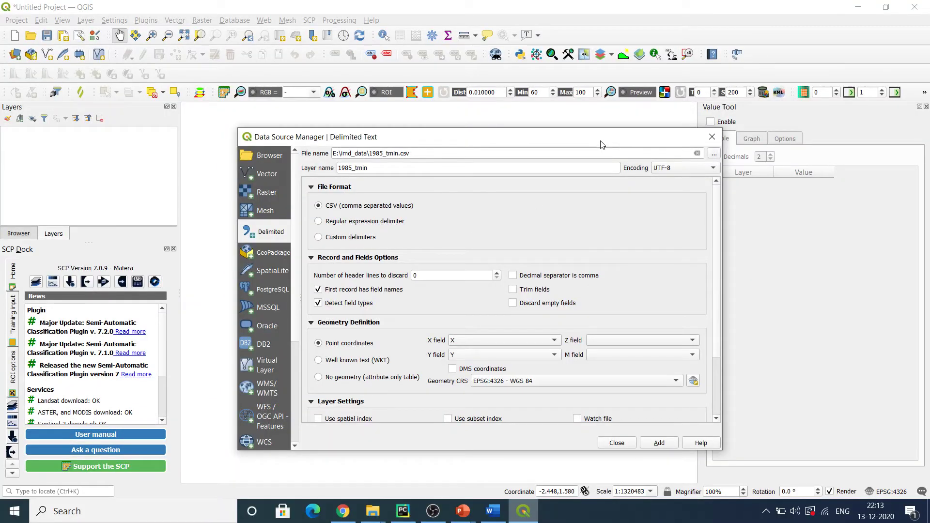
drag(601, 143, 559, 89)
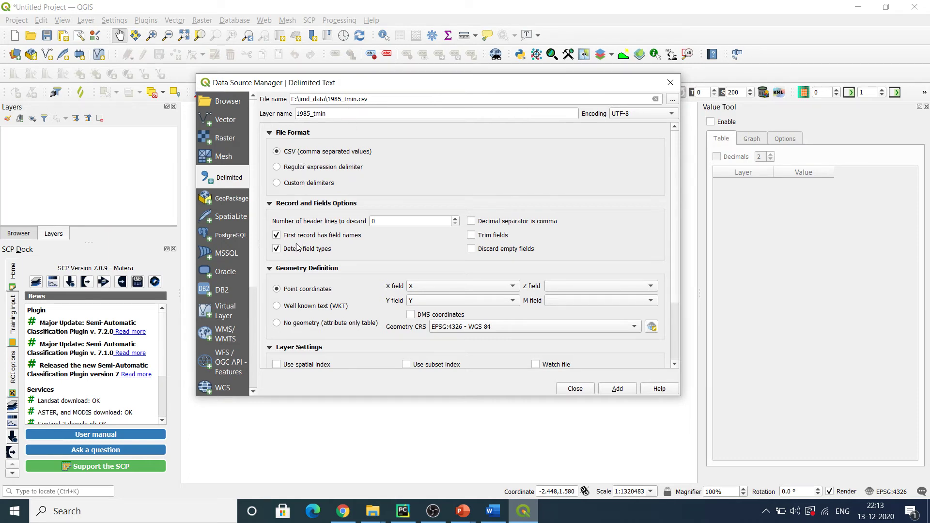
drag(675, 196, 682, 248)
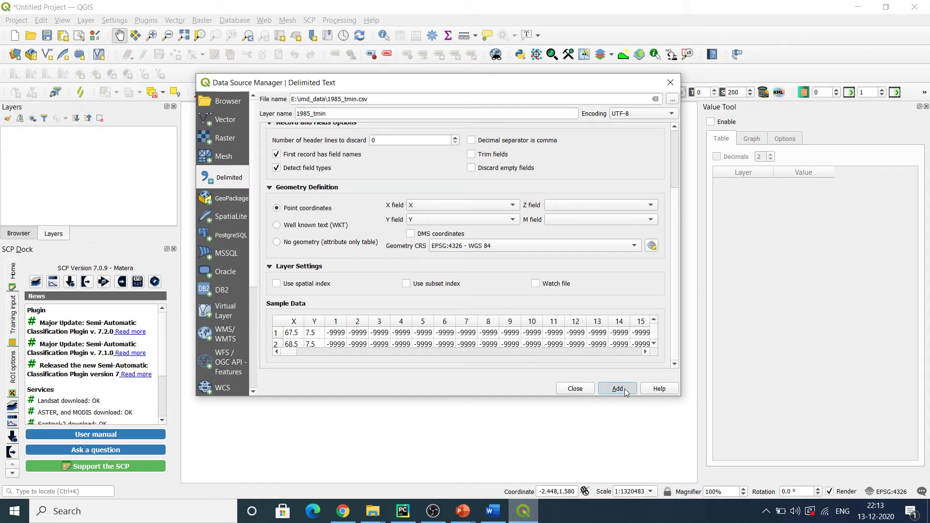
click(578, 246)
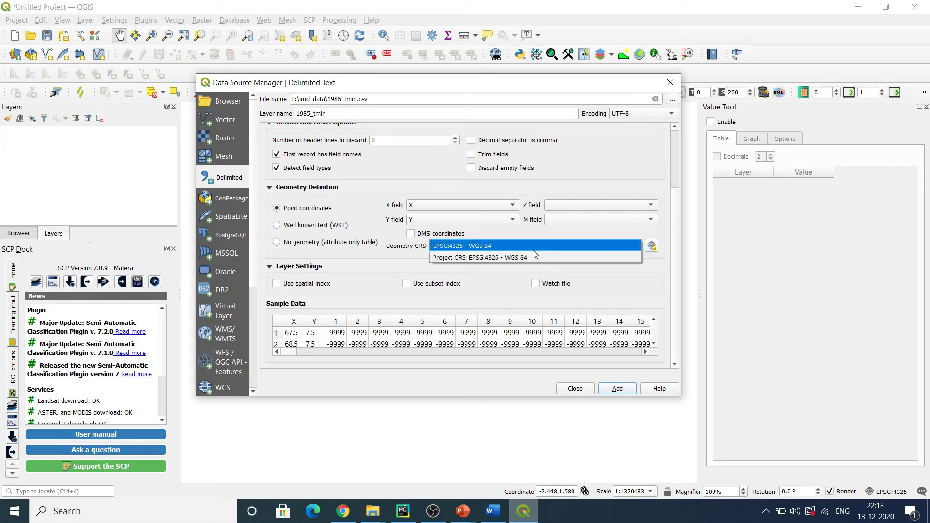
click(511, 257)
click(510, 248)
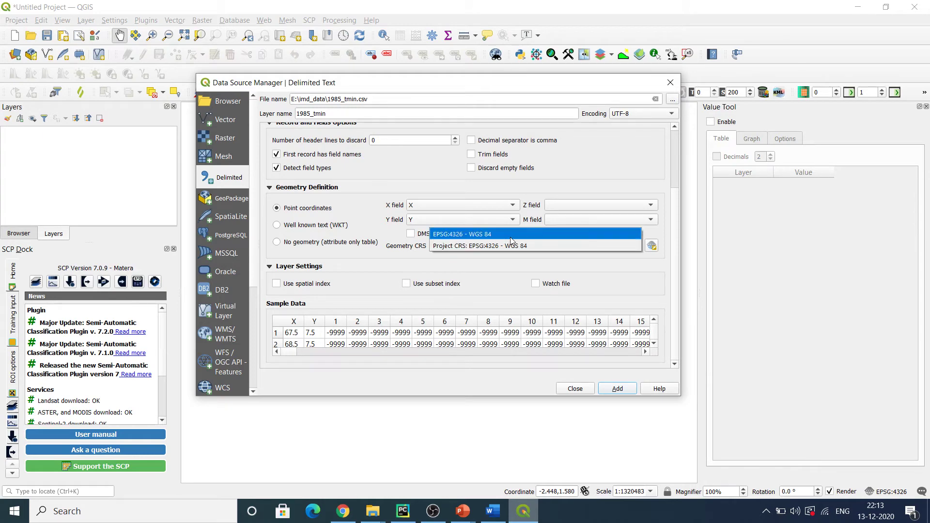
click(510, 237)
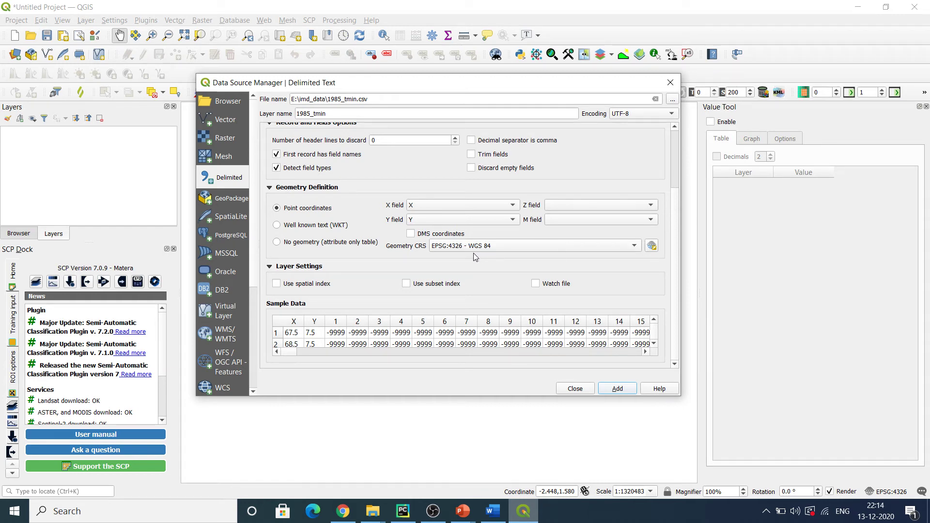
click(616, 390)
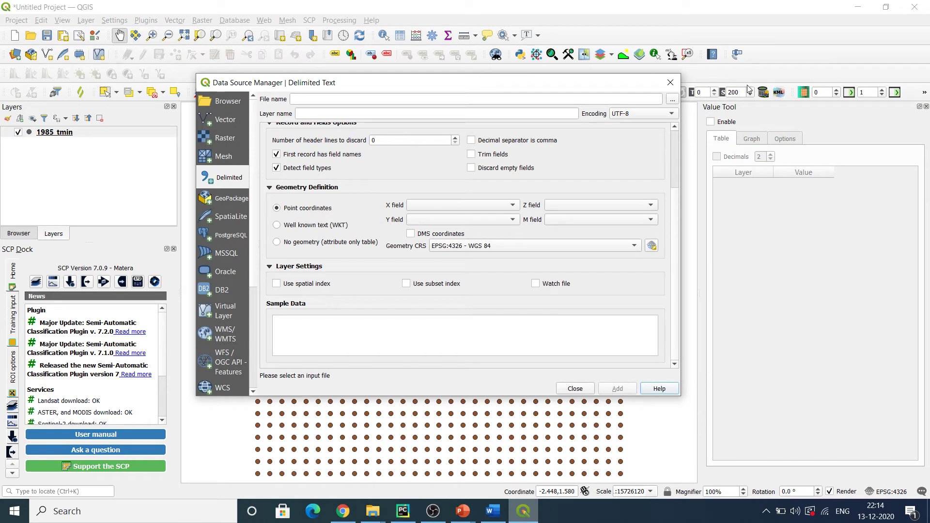
click(670, 82)
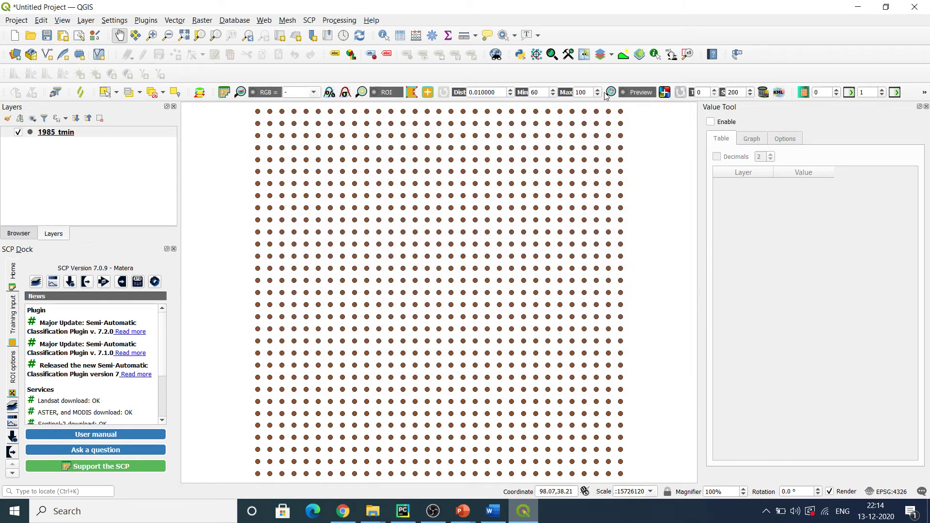
- Open the attribute table of the 1985_tmin layer and place its window fully in view
click(168, 35)
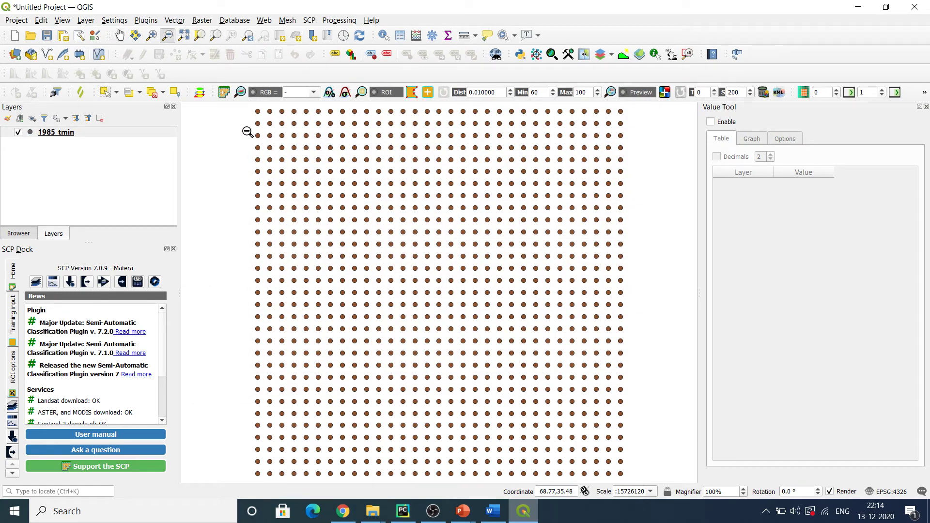
drag(232, 106, 646, 492)
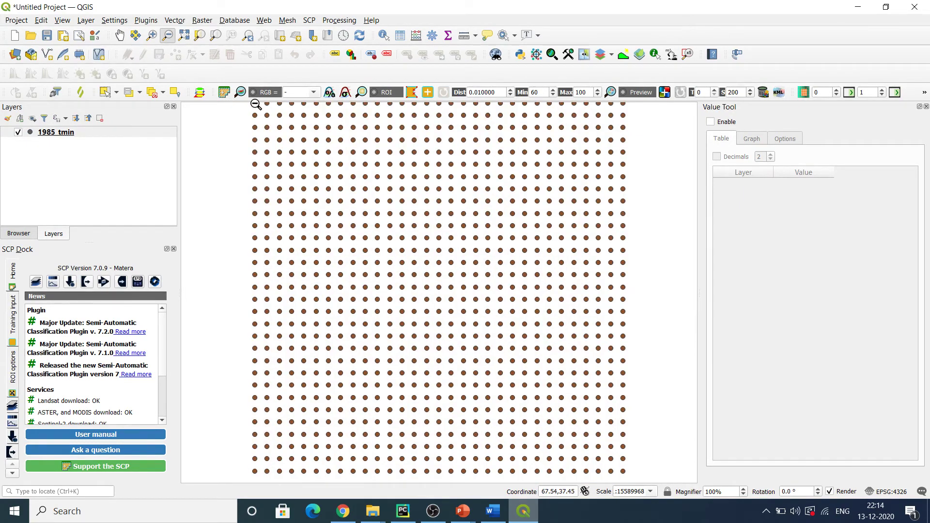
click(504, 349)
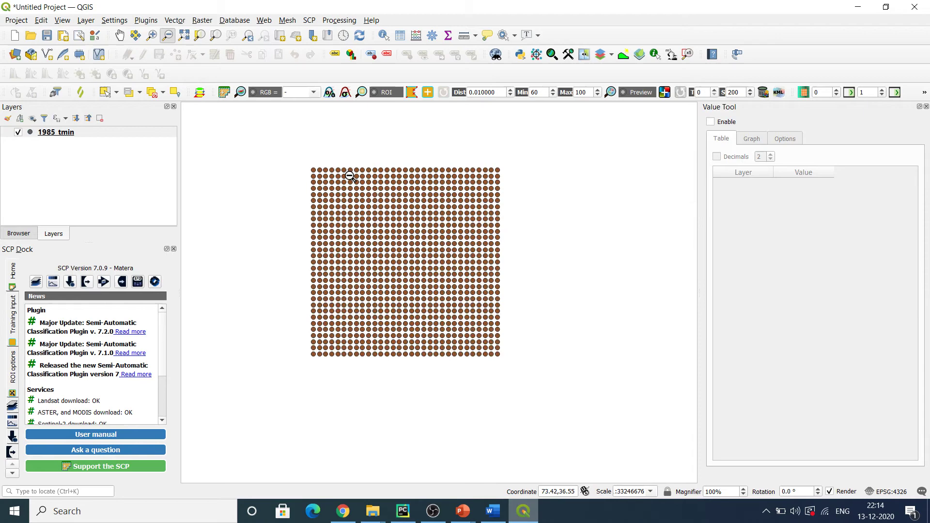
click(53, 135)
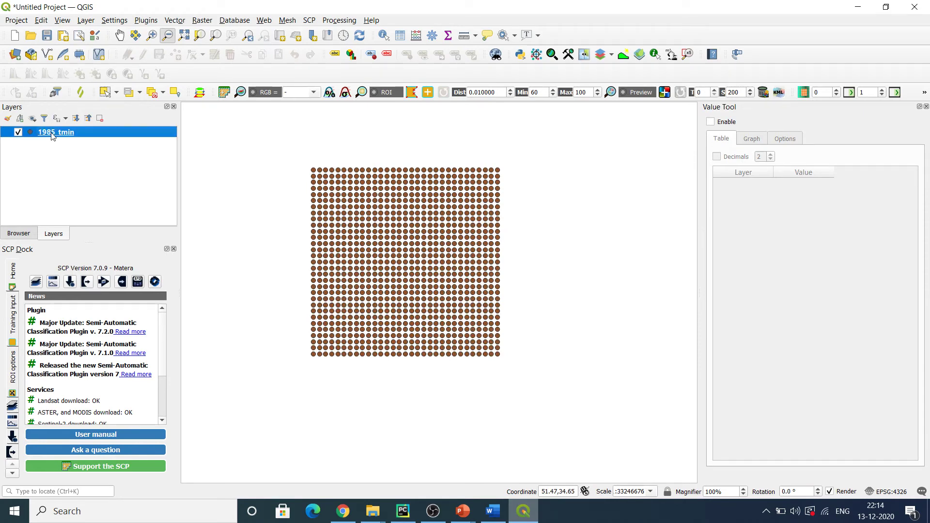
right_click(54, 137)
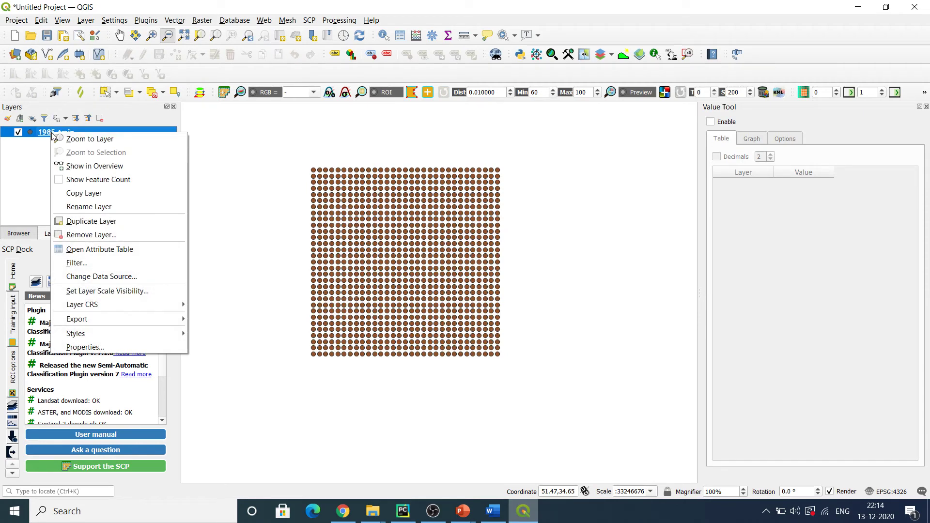
click(81, 251)
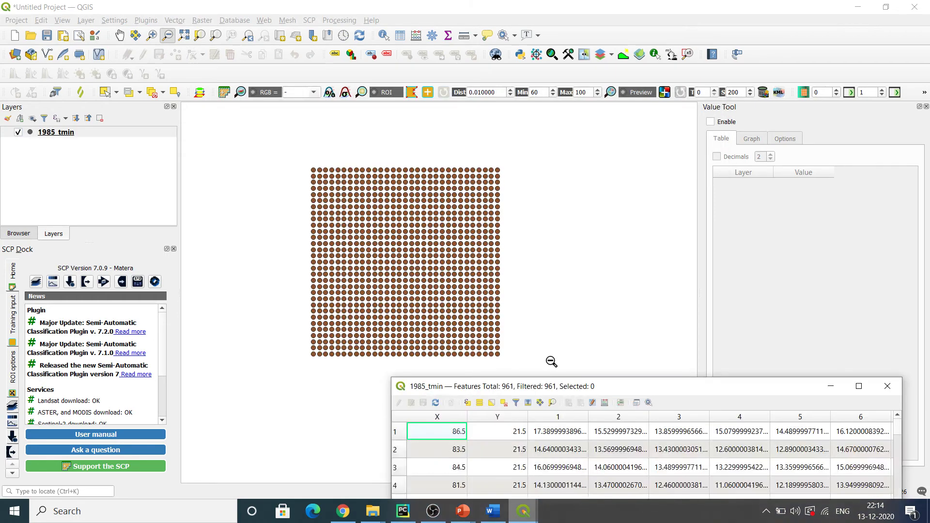
drag(588, 389, 542, 95)
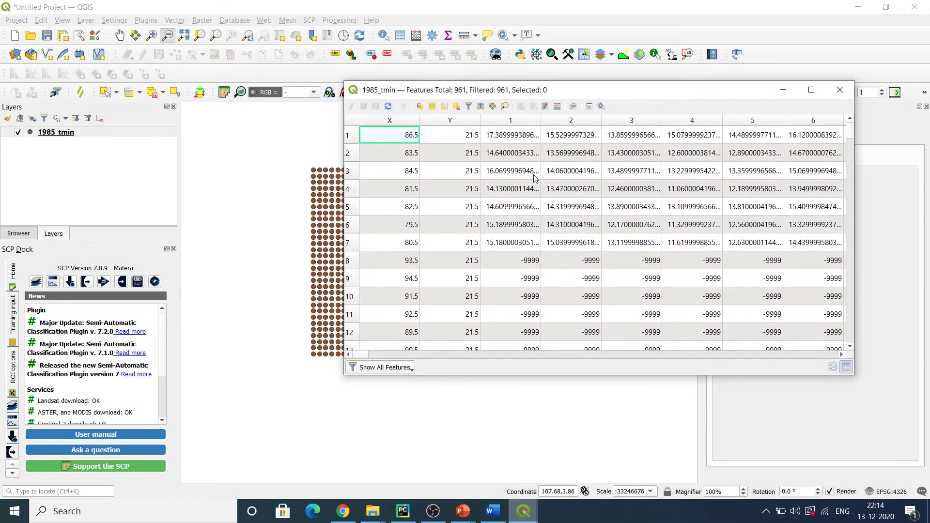
- Sort the 1985_tmin attribute table ascending by field 1 and select all the -9999 rows, from row 1 to row 603
click(527, 124)
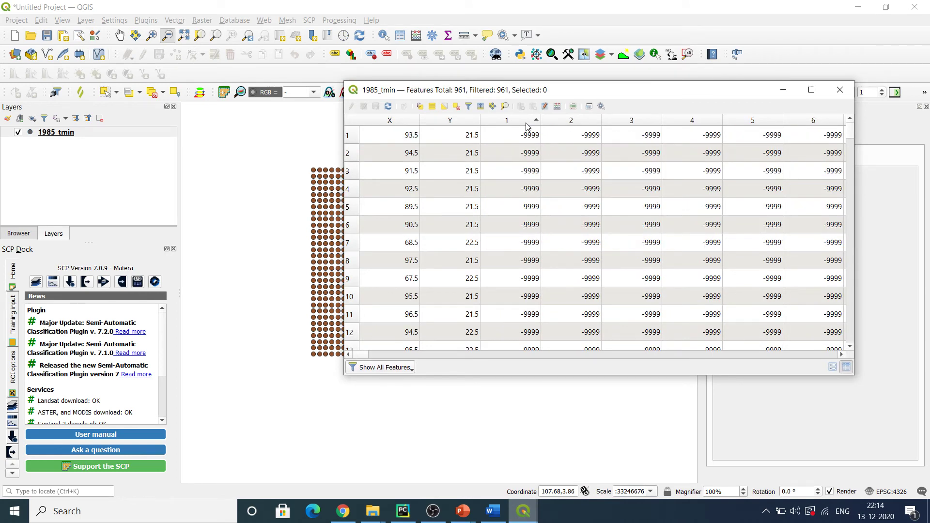
click(355, 136)
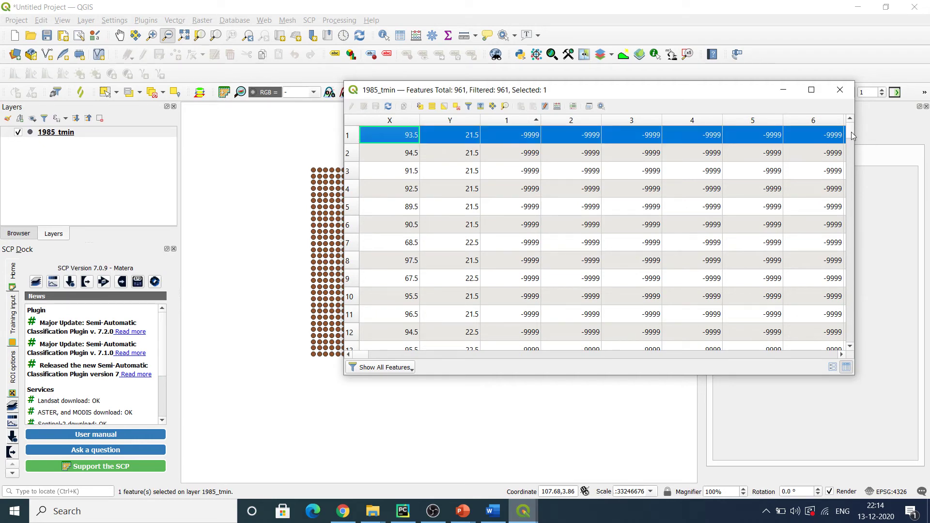
scroll(852, 143, down, 13)
drag(852, 145, 849, 264)
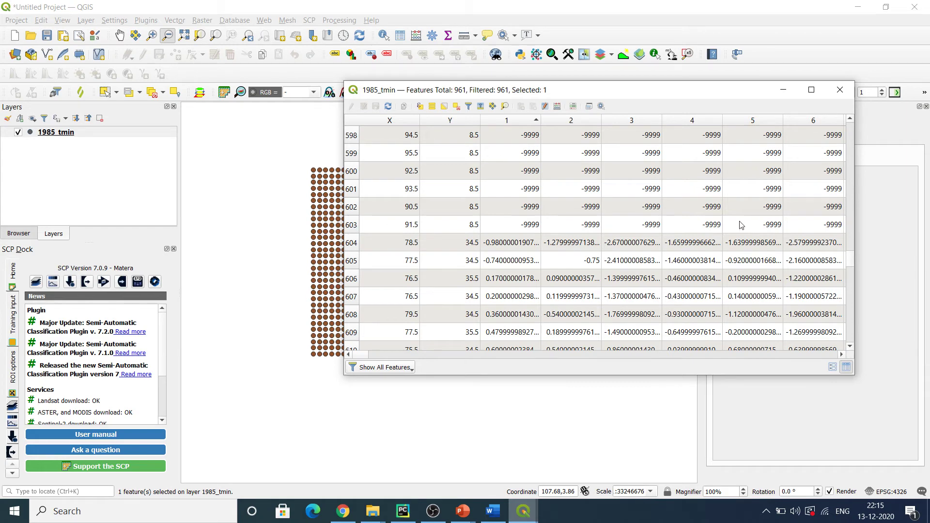
- Switch to PyCharm, review imd_data_csv.py from the settings to the CSV-writing loops, and return to QGIS
click(402, 511)
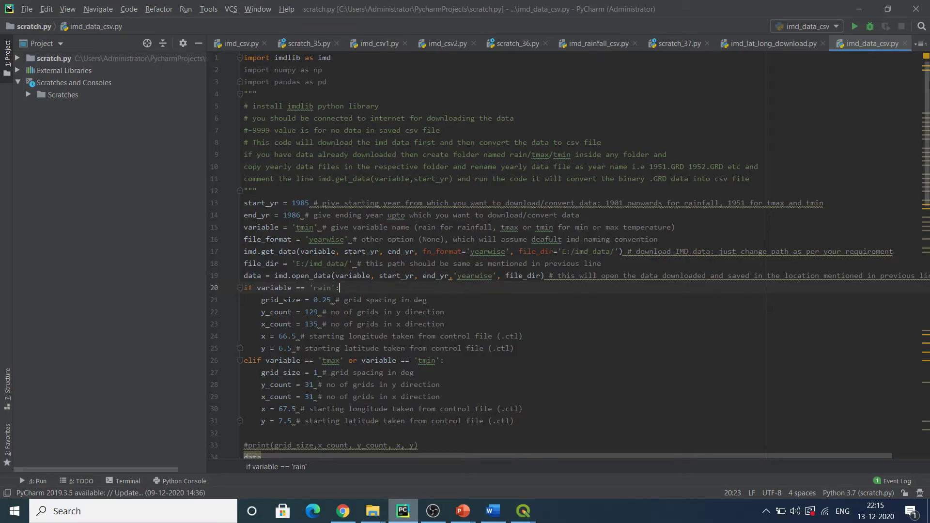
scroll(398, 413, down, 18)
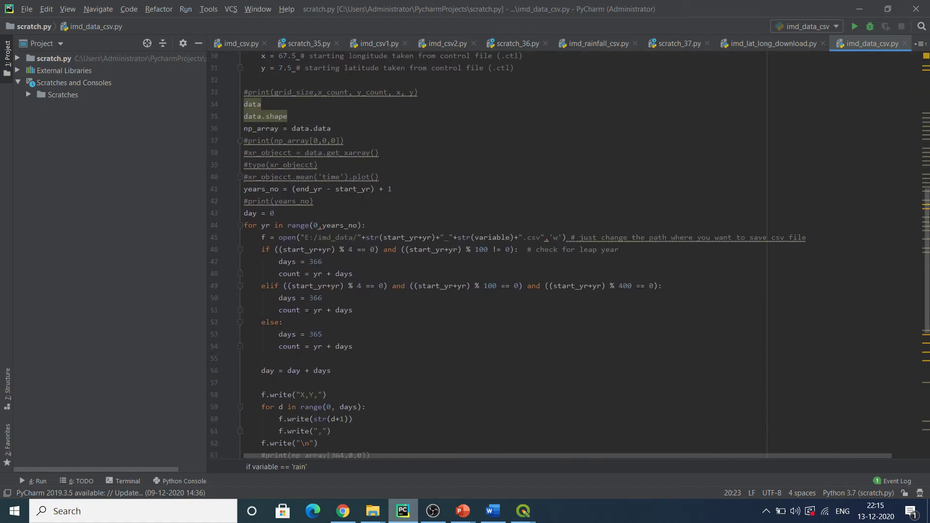
drag(927, 330, 929, 84)
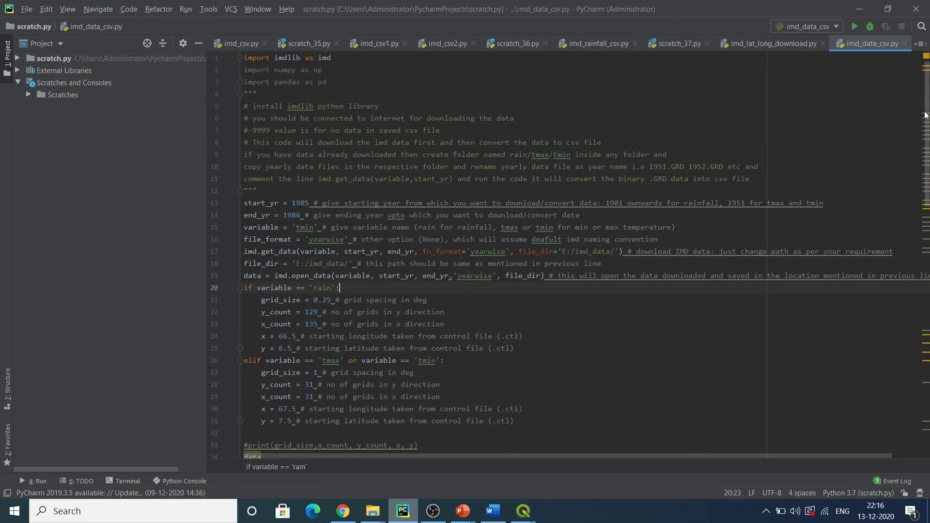
drag(929, 98, 926, 255)
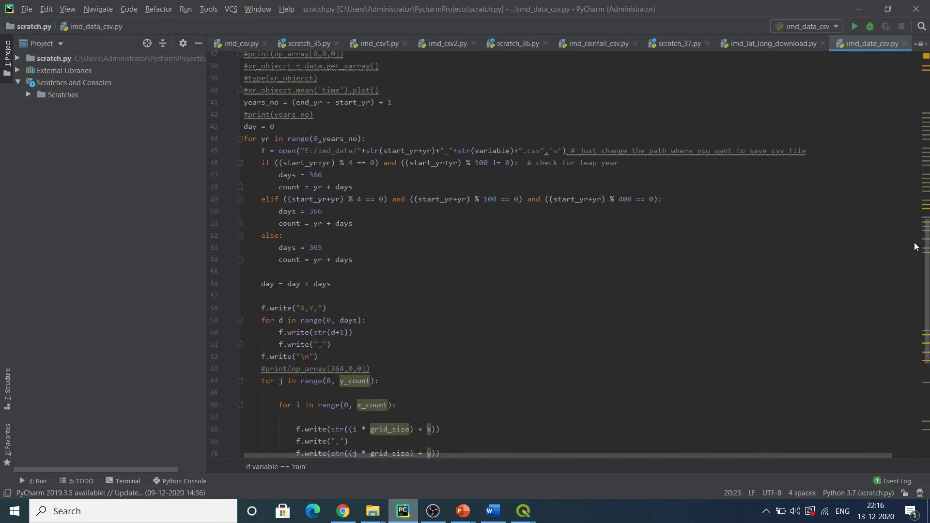
click(860, 9)
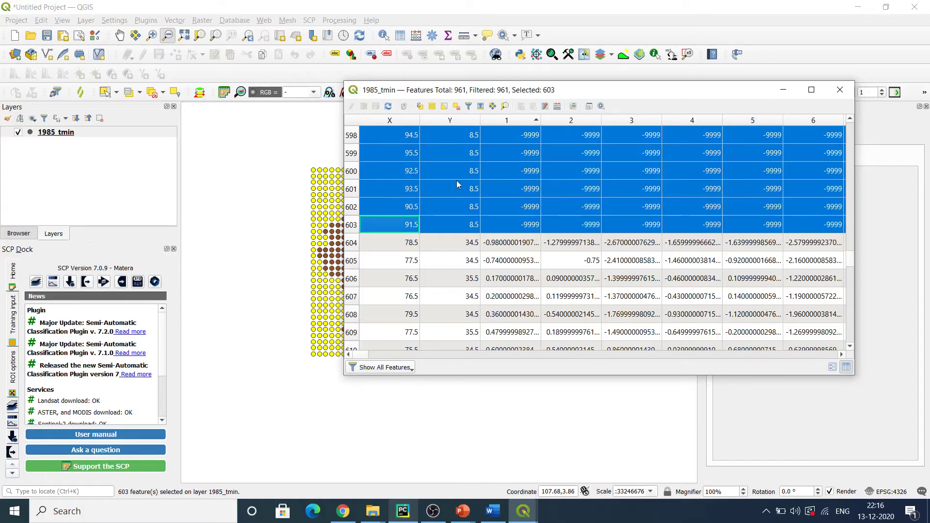
- Check the selected -9999 points on the map and invert the selection in the 1985_tmin attribute table
drag(550, 97, 644, 330)
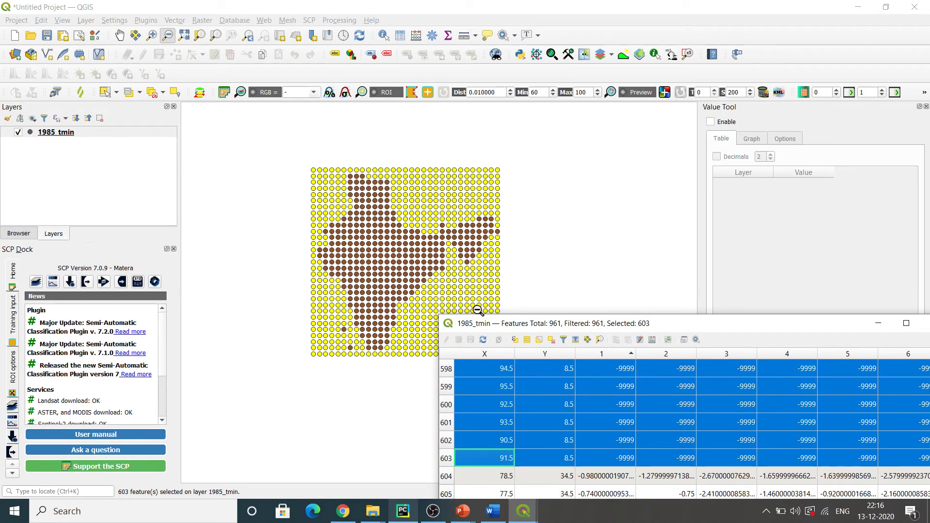
drag(632, 327, 581, 172)
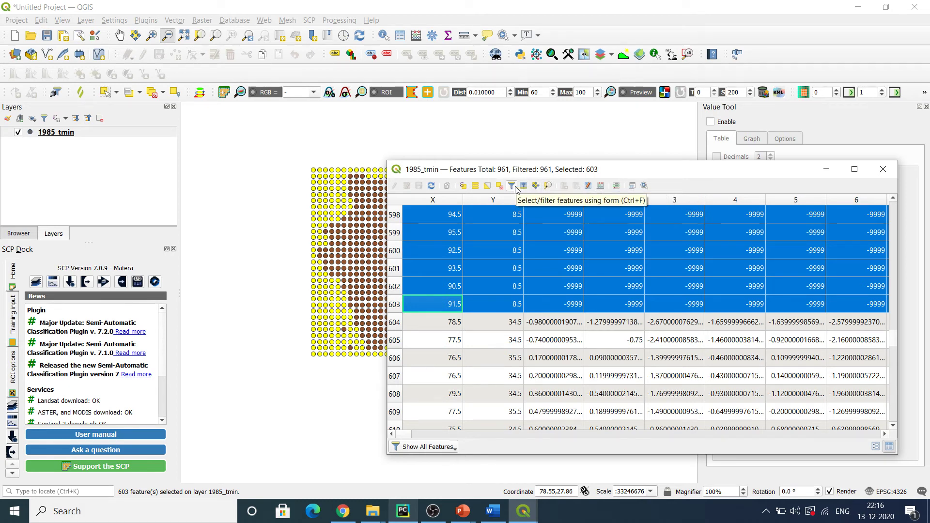
click(488, 187)
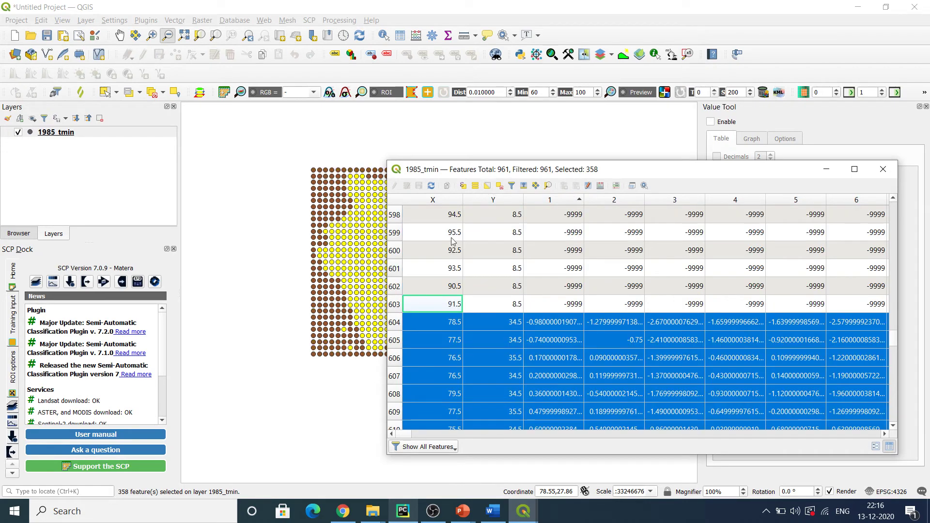
- Start exporting only the selected features of the 1985_tmin layer as an ESRI Shapefile
click(63, 138)
click(69, 134)
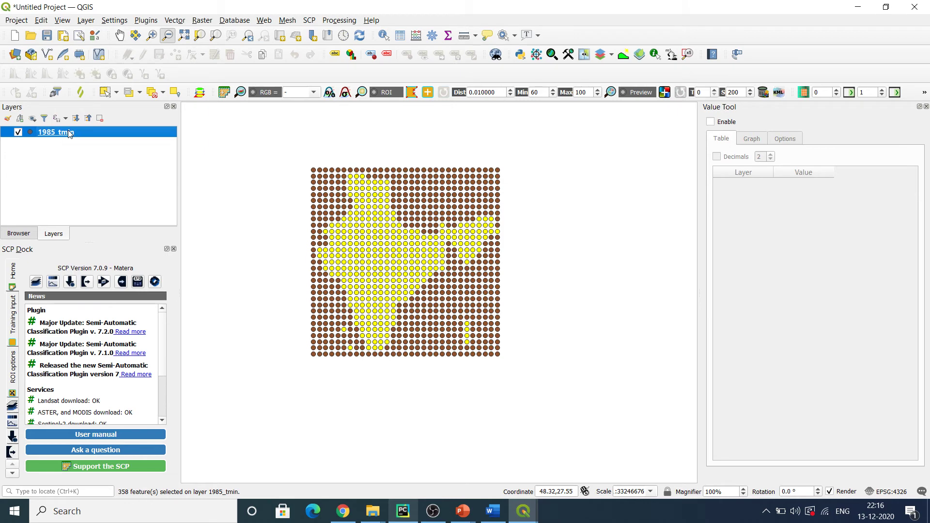
right_click(71, 133)
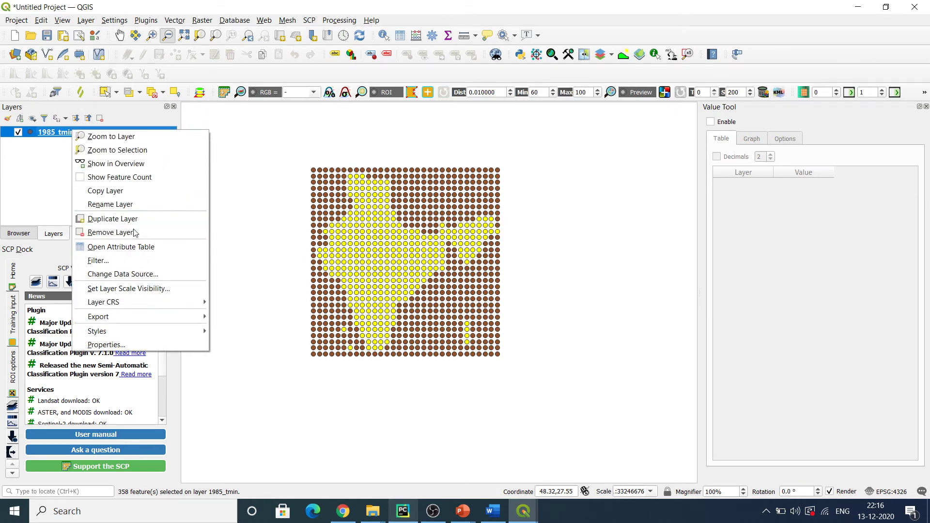
mouse_move(147, 315)
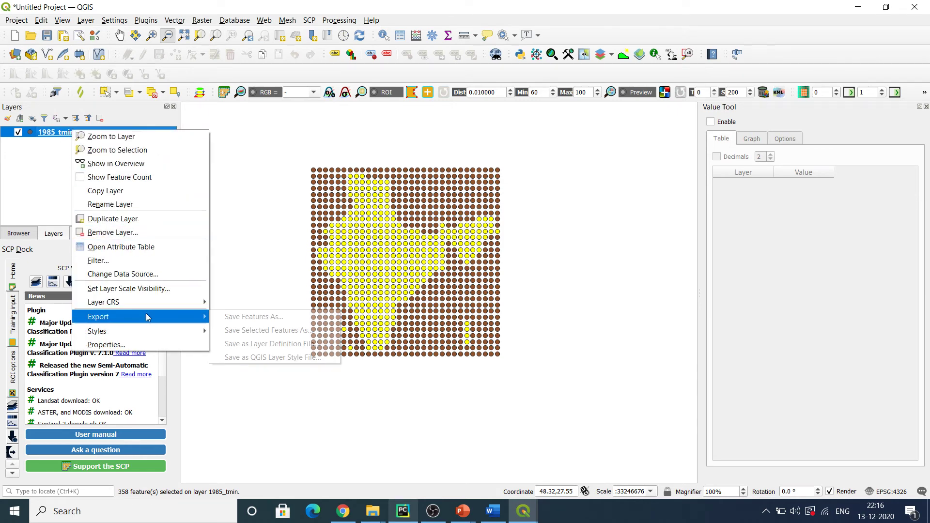
click(280, 332)
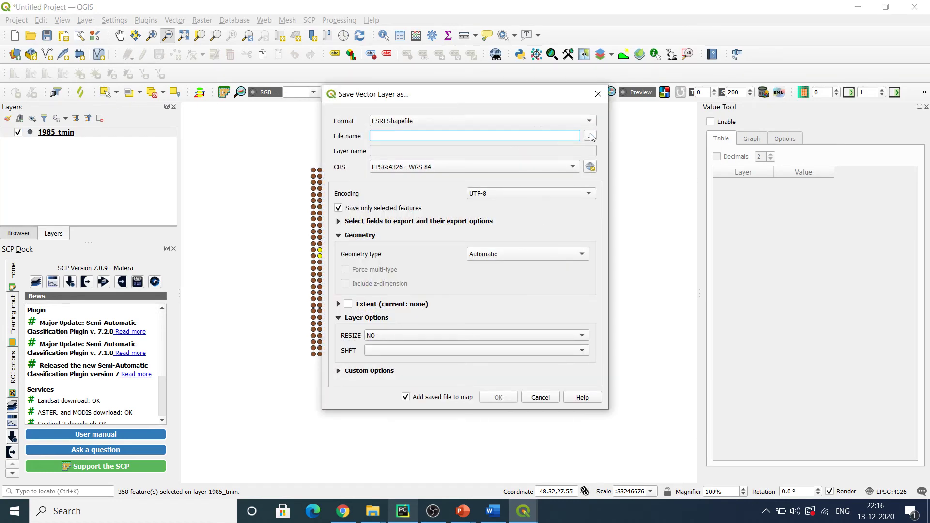
- Save the selected points as 1985_tmin_shp.shp in E:\imd_data, keeping EPSG:4326 and adding the saved file to the map
click(590, 136)
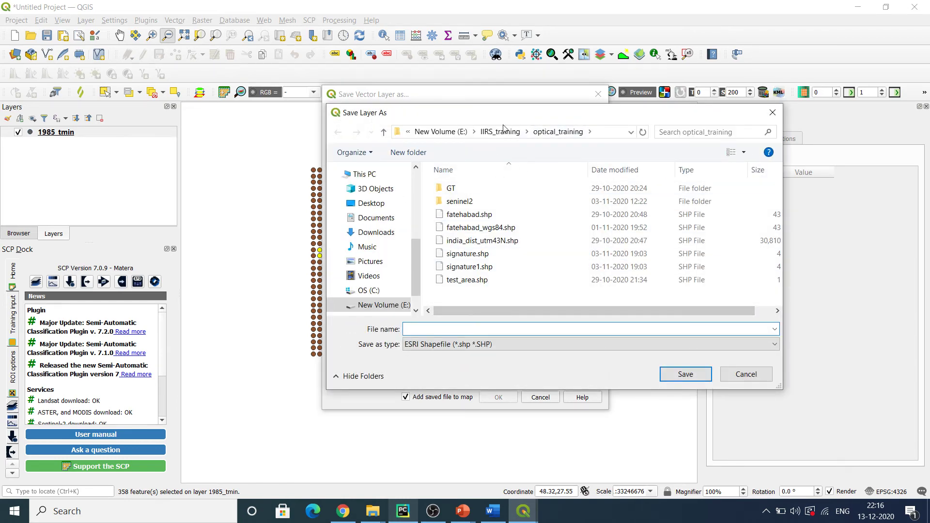
click(446, 132)
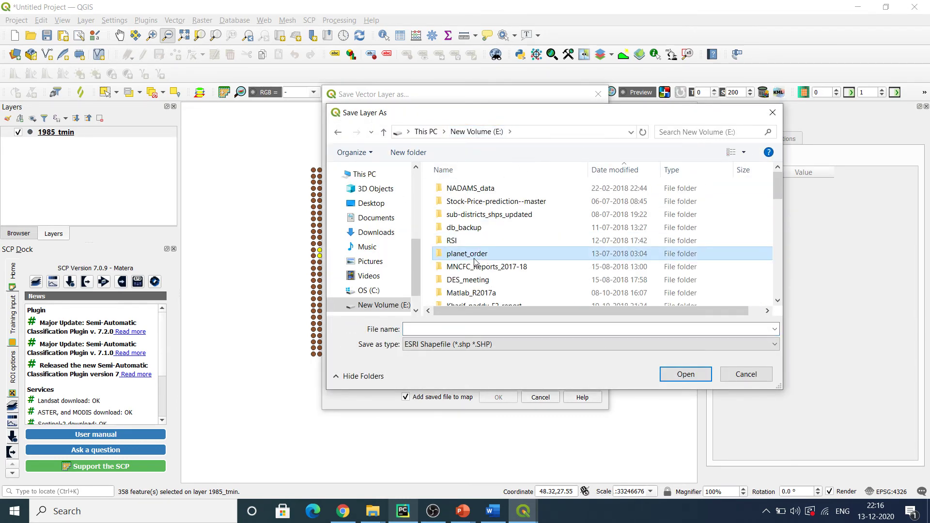
double_click(471, 247)
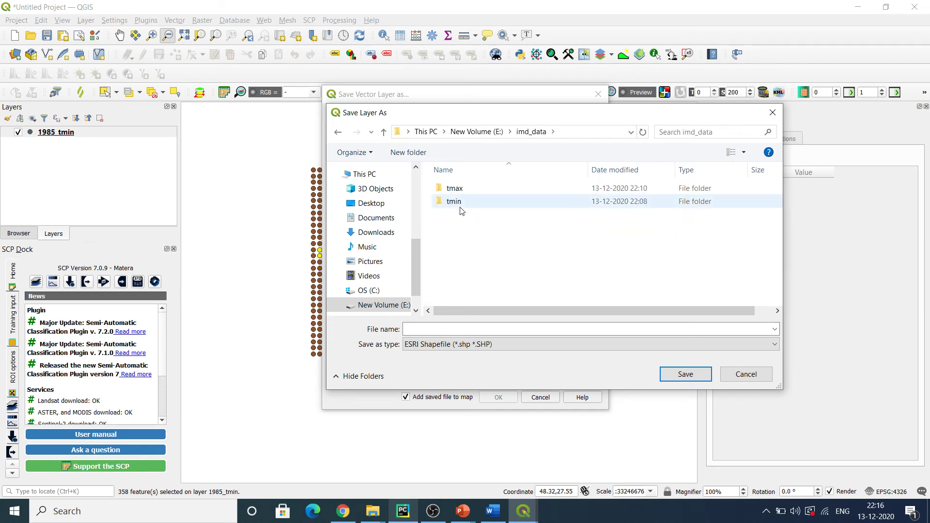
click(469, 325)
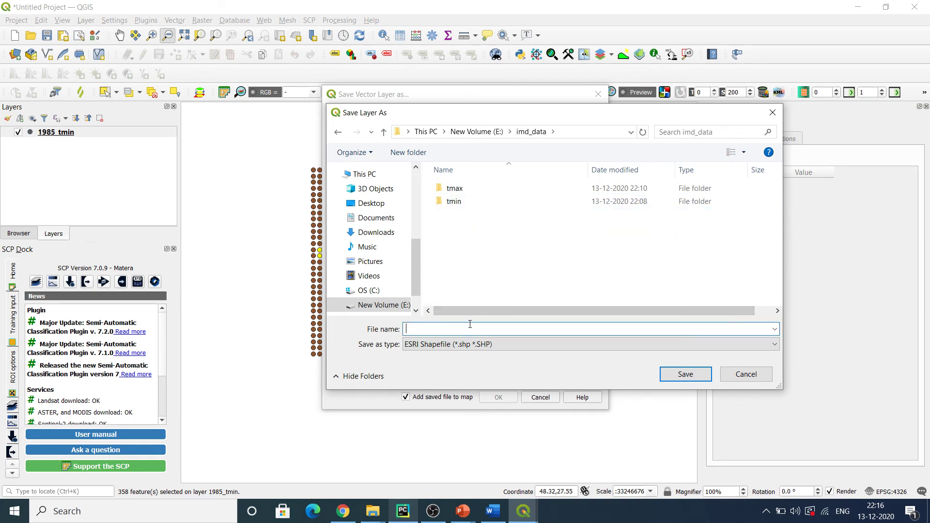
text(1985)
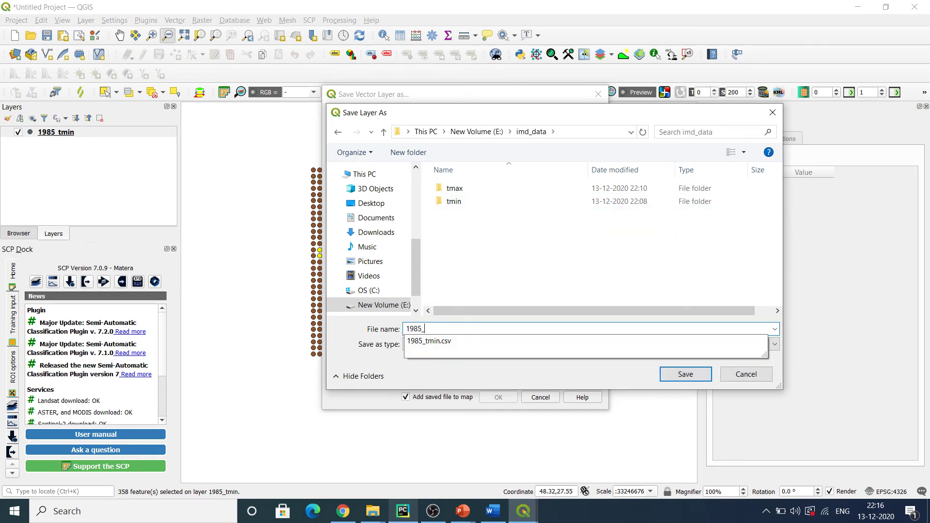
text(_tmin_)
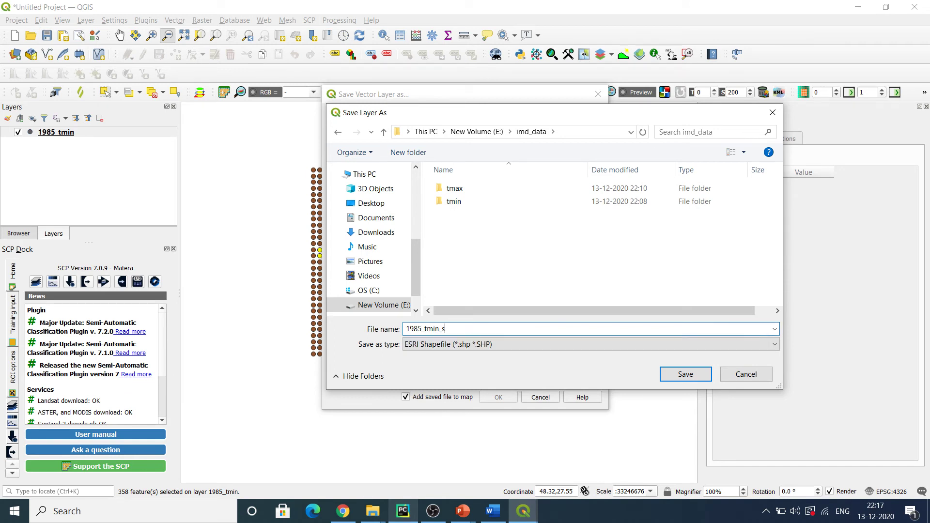
text(shp)
click(684, 374)
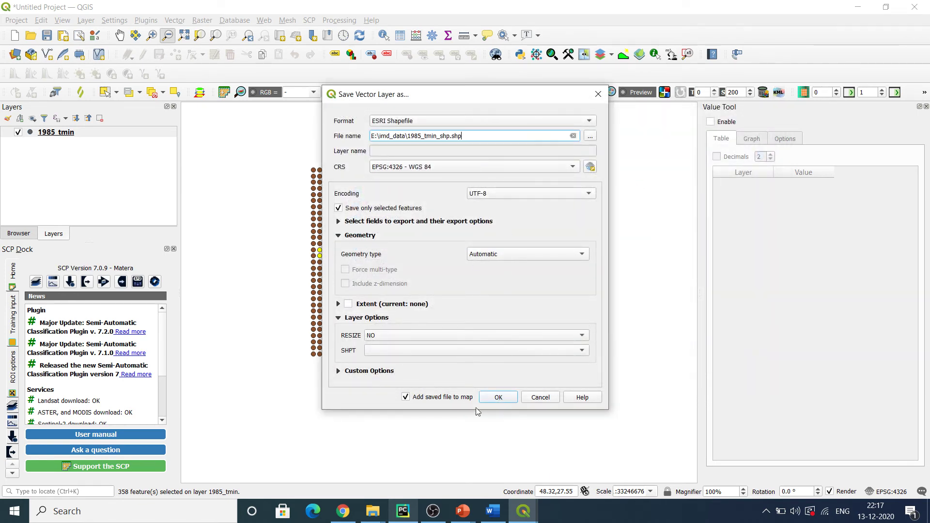
click(498, 396)
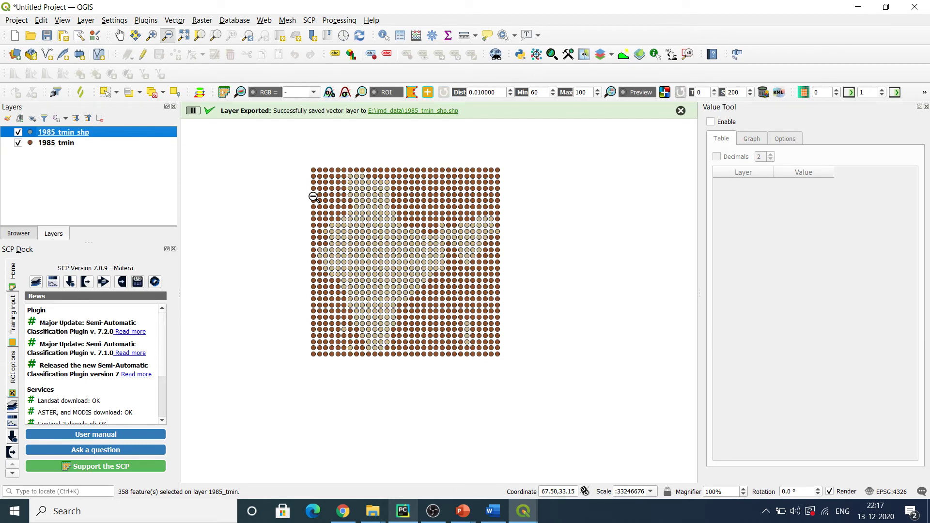
- Hide the 1985_tmin layer and identify a grid point of the 1985_tmin_shp layer in northern India, closing the results
click(18, 143)
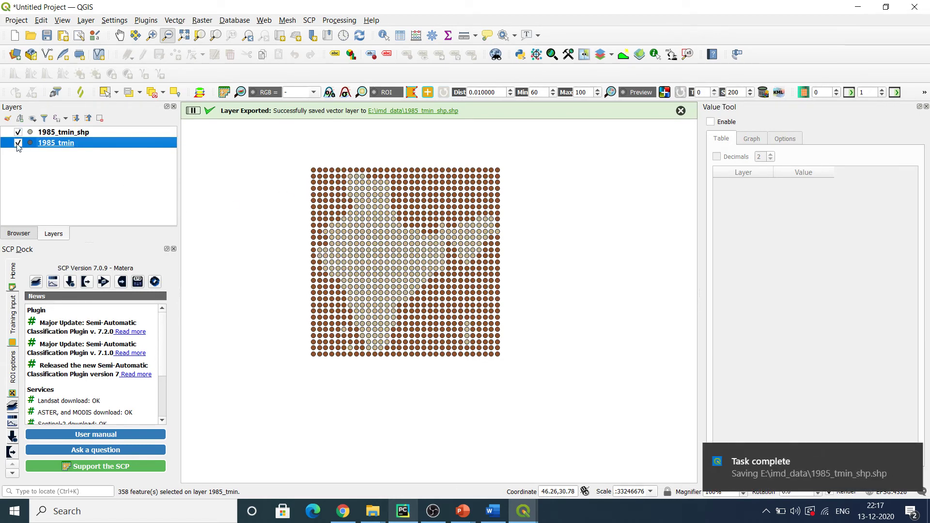
click(83, 133)
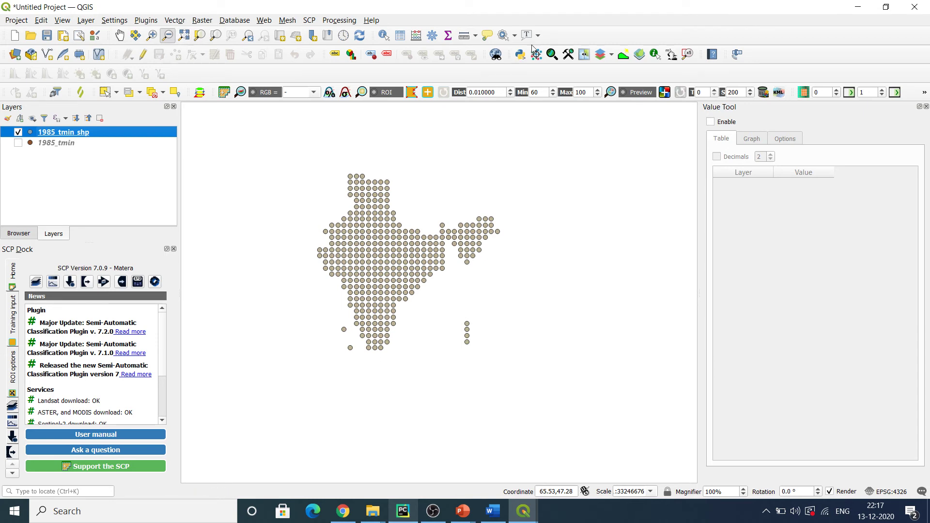
click(372, 199)
click(365, 199)
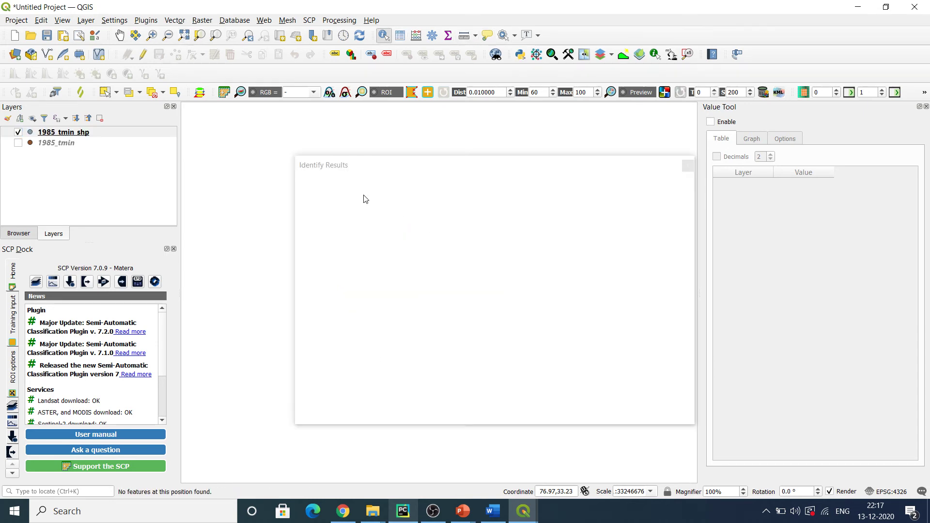
mouse_move(688, 208)
mouse_down()
mouse_move(691, 382)
mouse_move(692, 201)
mouse_up()
click(687, 166)
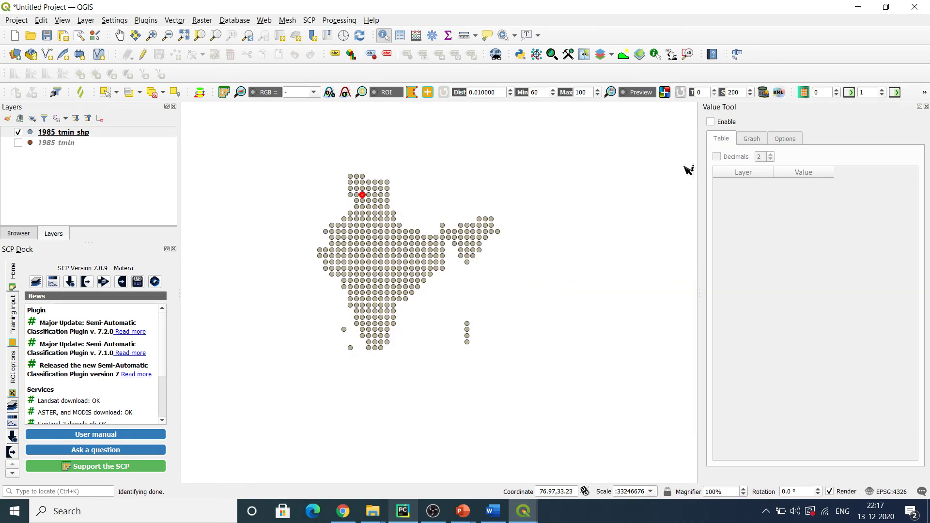
- Switch to the imd_data folder in File Explorer and open 1986_tmin.csv in Excel
mouse_move(372, 510)
mouse_move(501, 465)
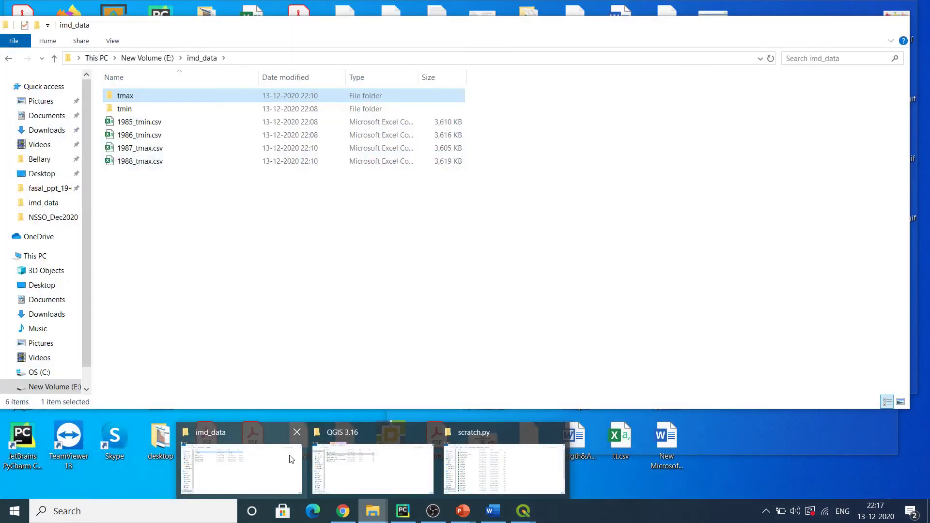
click(242, 468)
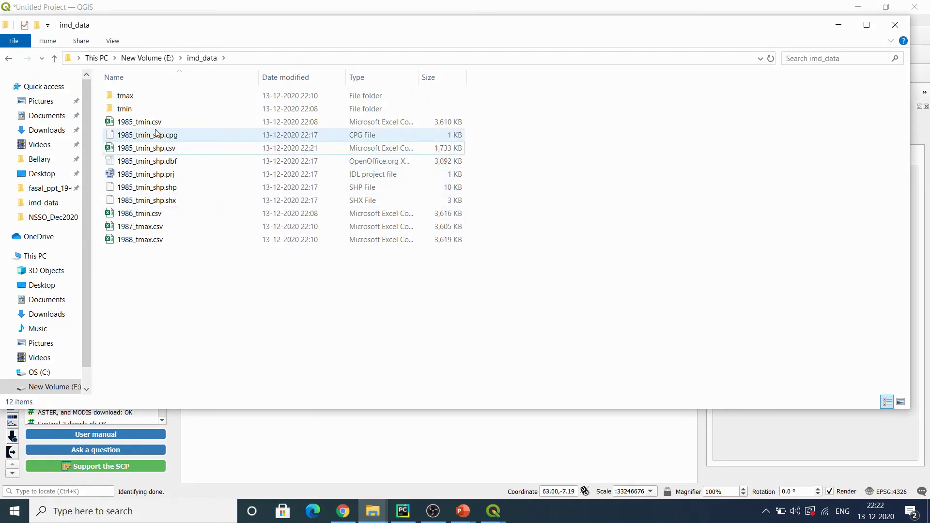
double_click(156, 217)
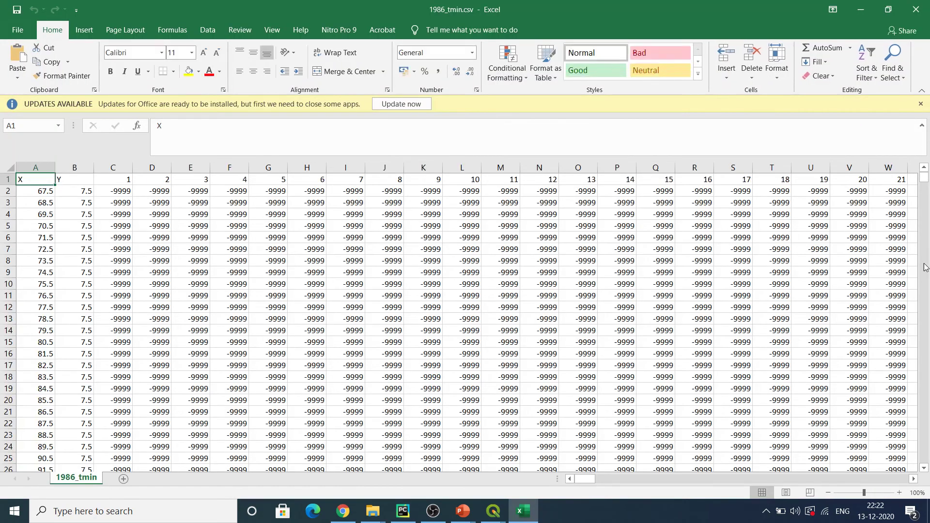
mouse_move(925, 175)
mouse_down()
mouse_move(925, 195)
mouse_move(925, 174)
mouse_up()
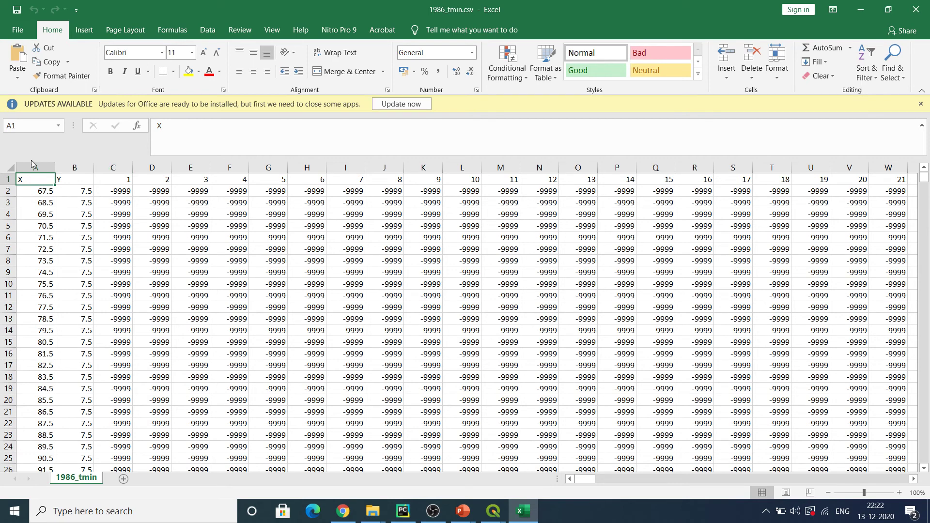
- Sort the whole 1986_tmin sheet by column 1 on cell values, smallest to largest, treating the first row as headers
click(9, 166)
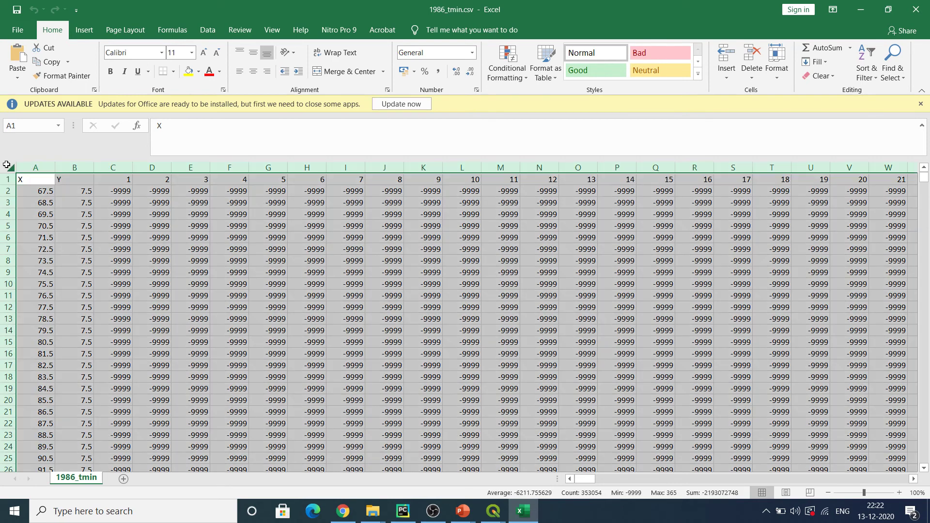
click(208, 30)
click(395, 75)
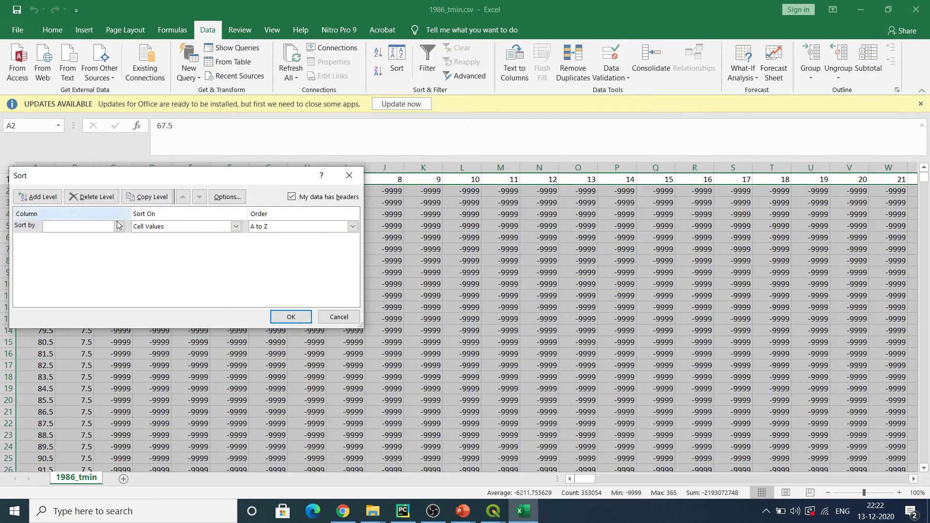
click(119, 226)
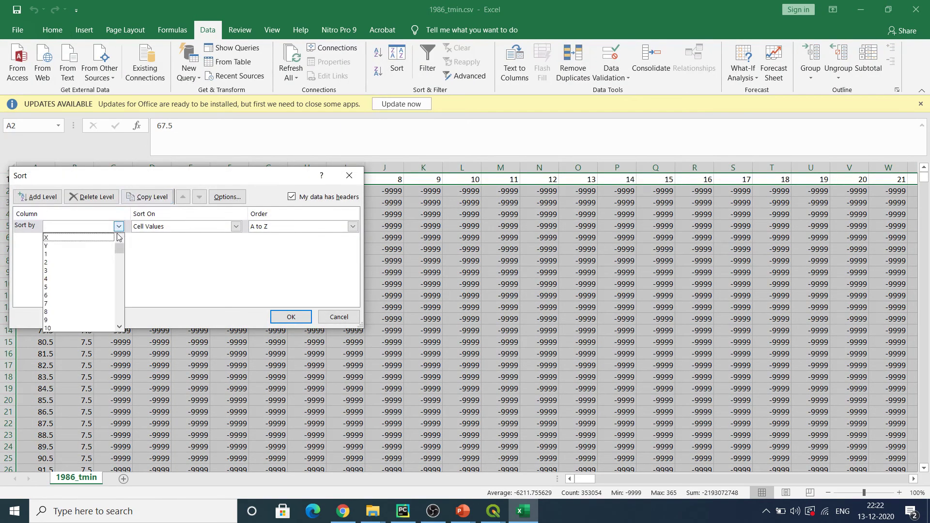
click(85, 253)
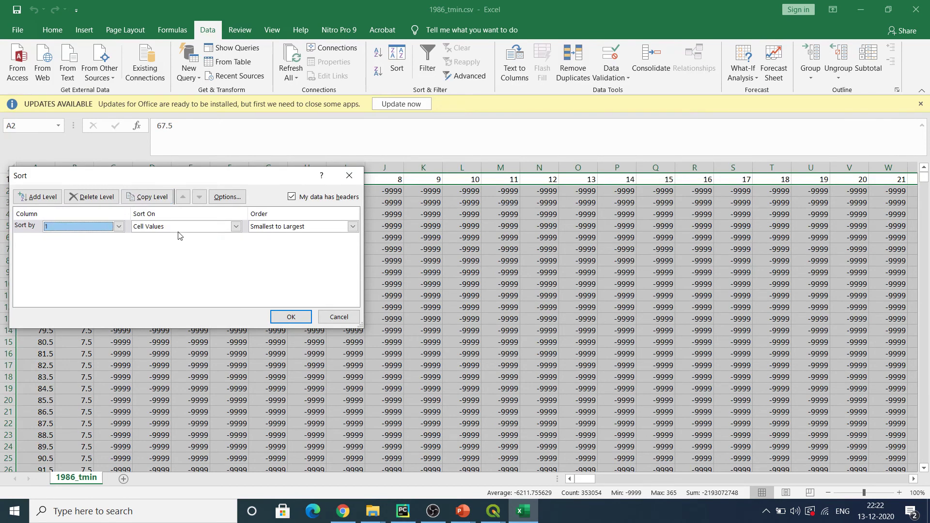
click(292, 318)
click(292, 318)
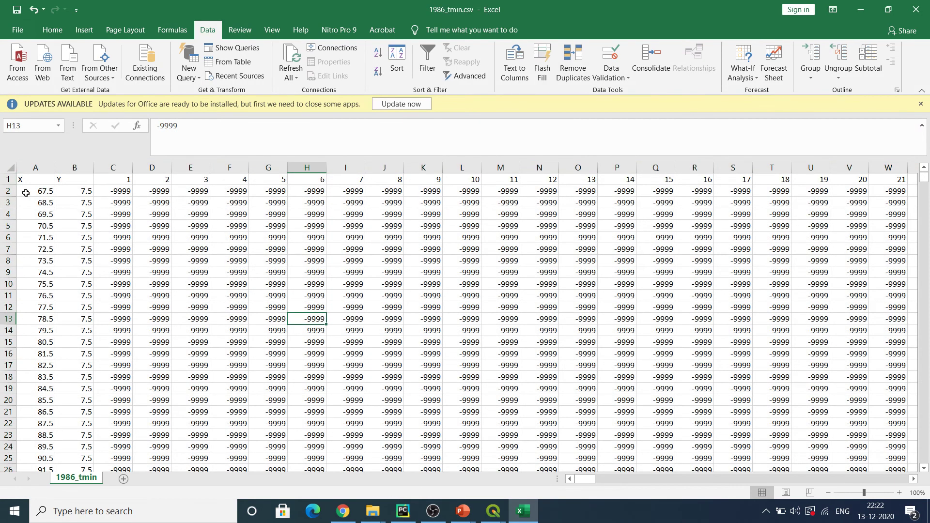
- Delete the -9999 rows 2 to 602 from the 1986_tmin sheet and check the remaining data
drag(8, 191, 2, 293)
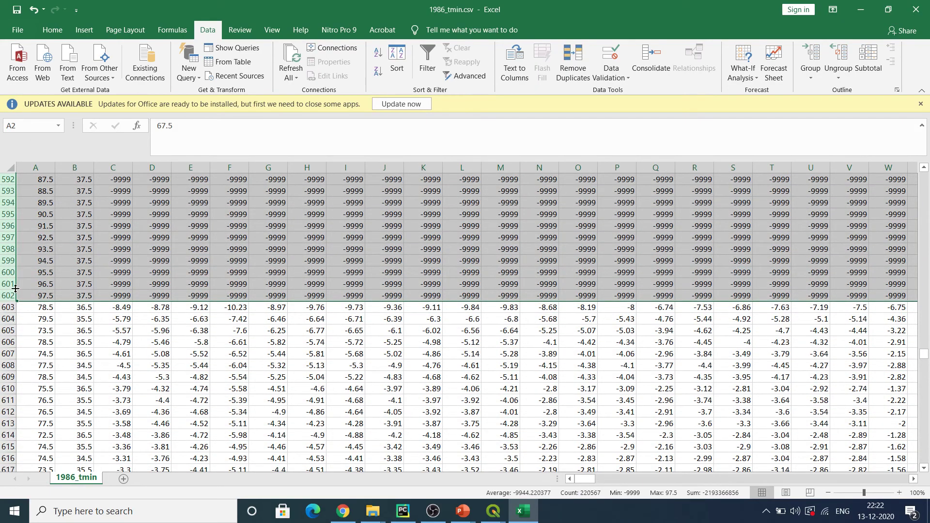
right_click(2, 294)
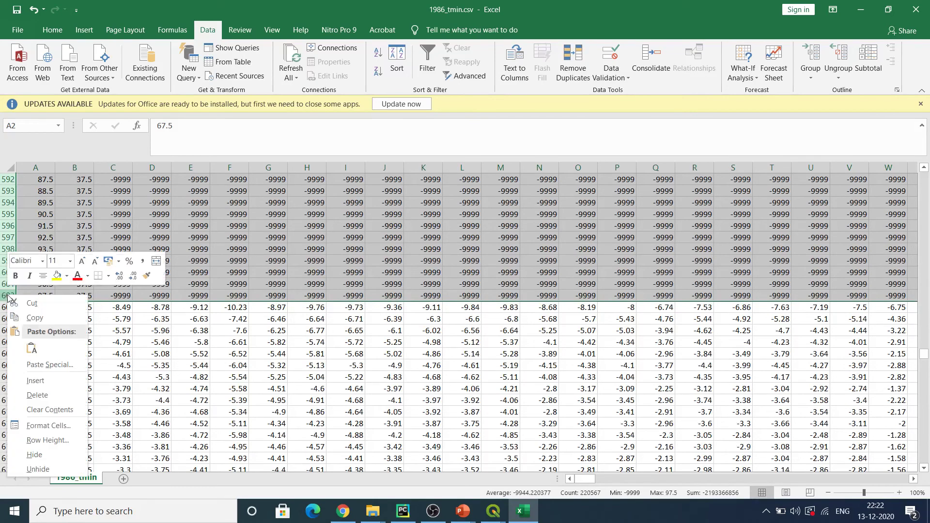
click(28, 394)
drag(921, 182, 925, 410)
drag(928, 374, 929, 289)
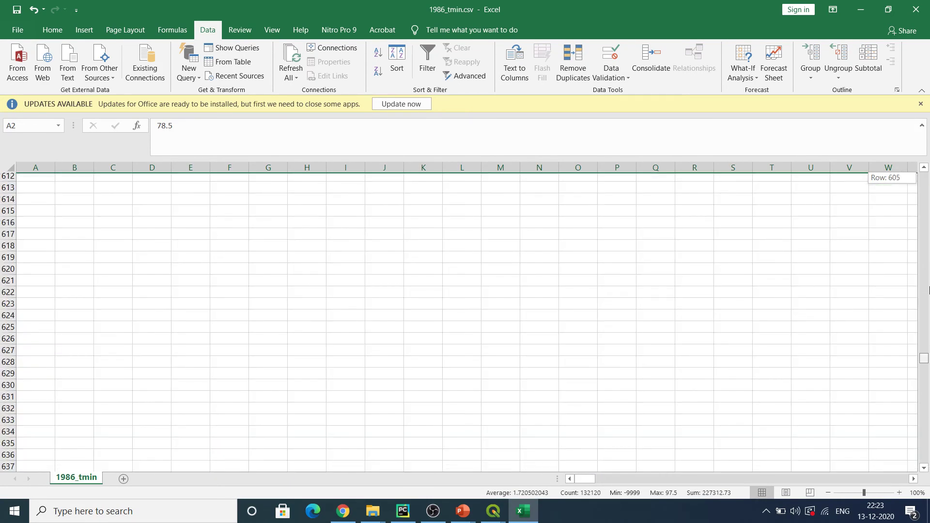
mouse_move(928, 237)
mouse_down()
mouse_move(926, 288)
mouse_move(925, 177)
mouse_up()
click(162, 297)
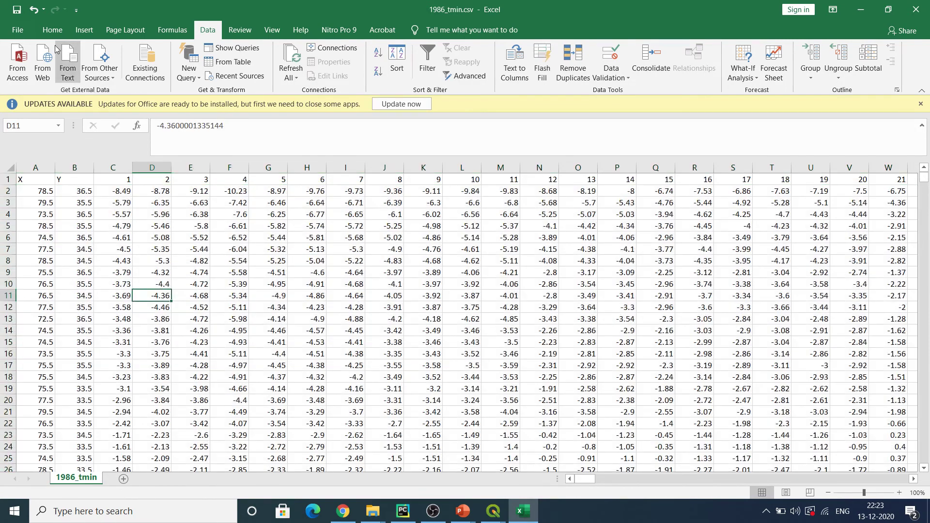
- Save the cleaned sheet as 1986_tmin1.csv in the imd_data folder, keeping the comma-delimited CSV format
click(18, 30)
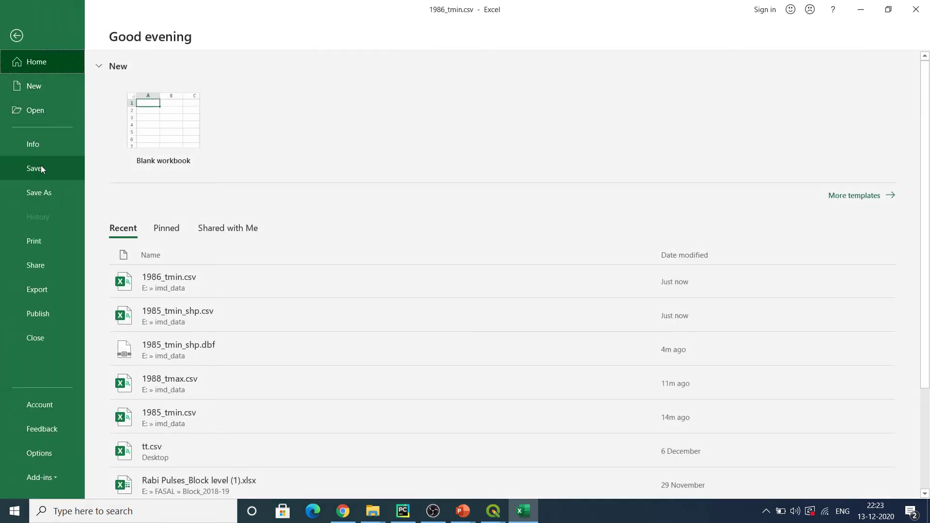
click(40, 191)
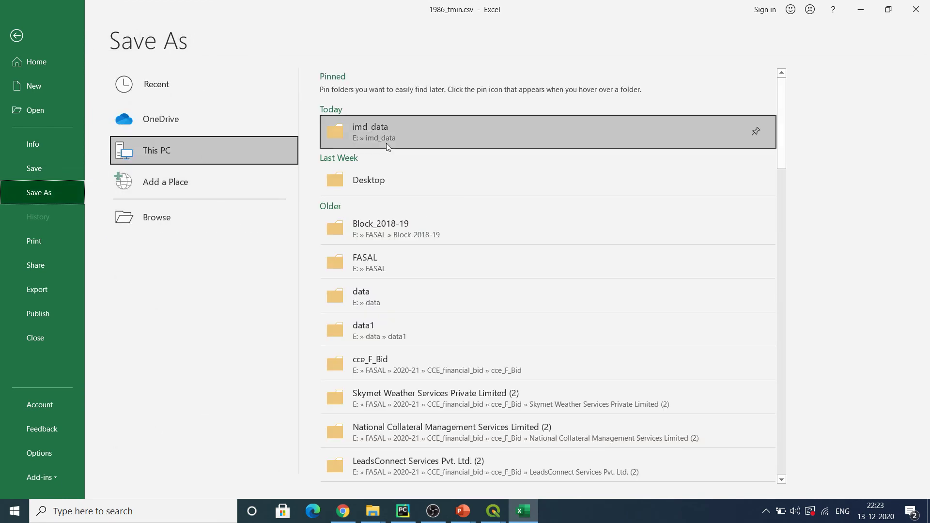
click(387, 144)
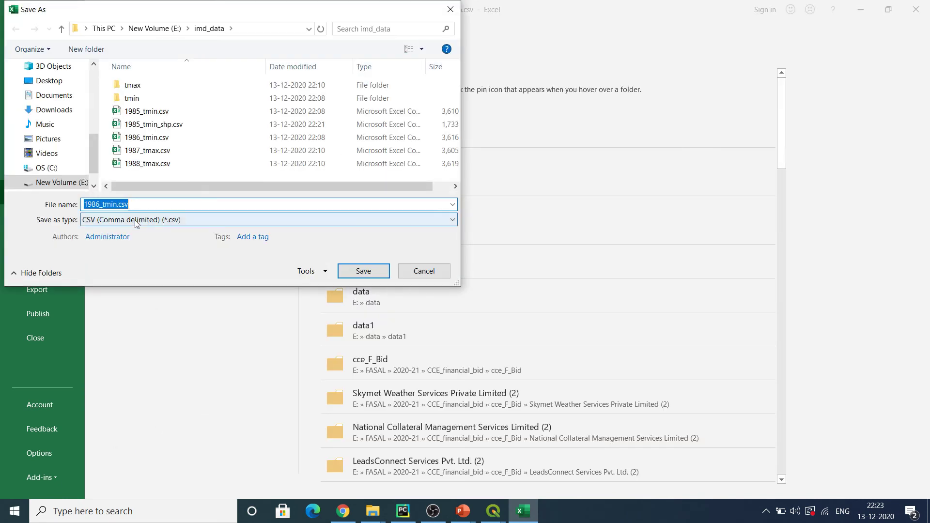
click(136, 209)
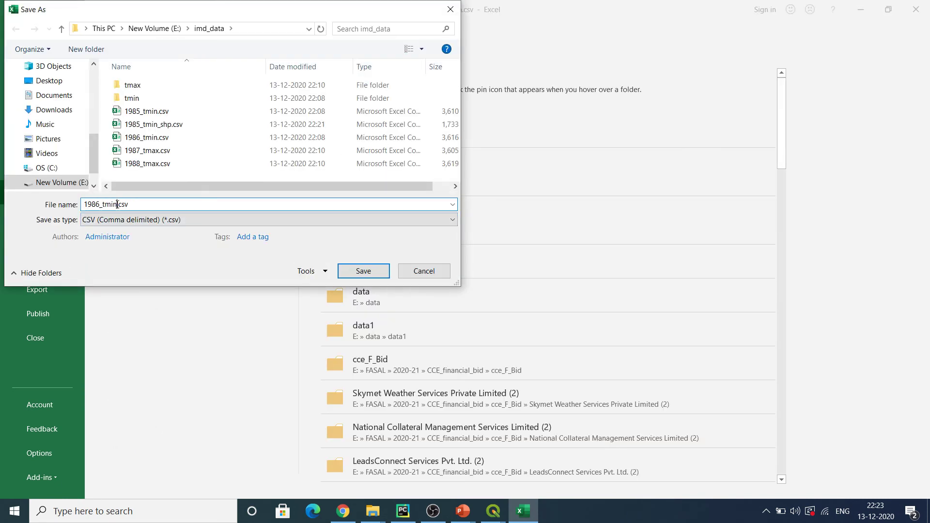
click(370, 271)
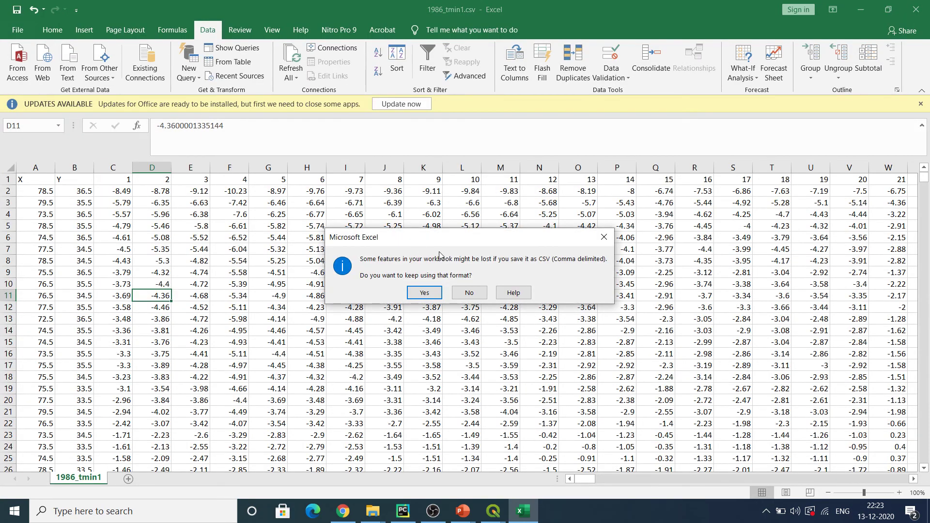
click(423, 292)
click(451, 288)
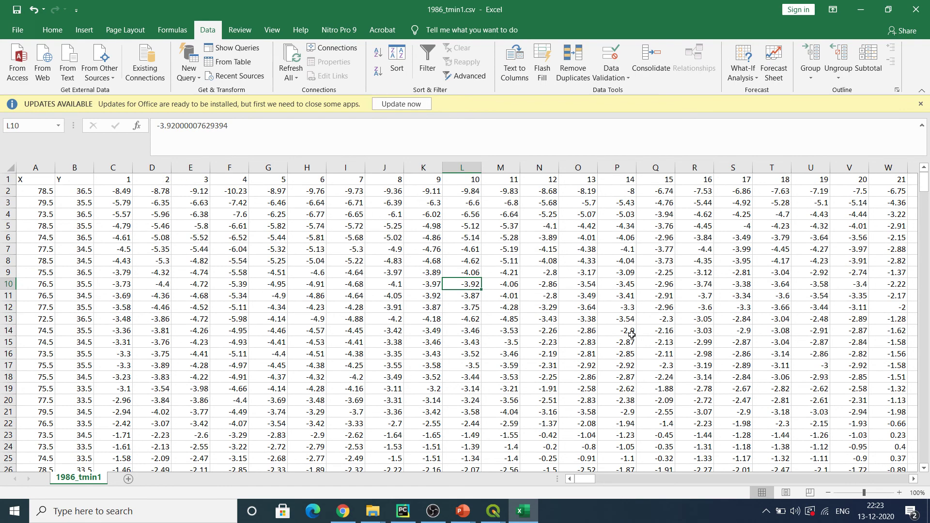
- Check the day columns through 365 in the cleaned 1986_tmin1 sheet, and minimize Excel to view the imd_data folder
drag(586, 479, 898, 478)
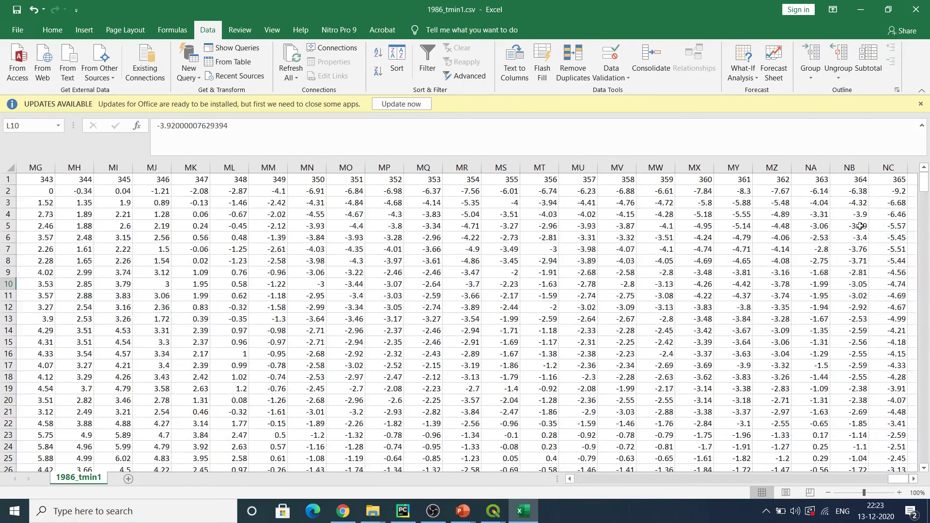
click(861, 9)
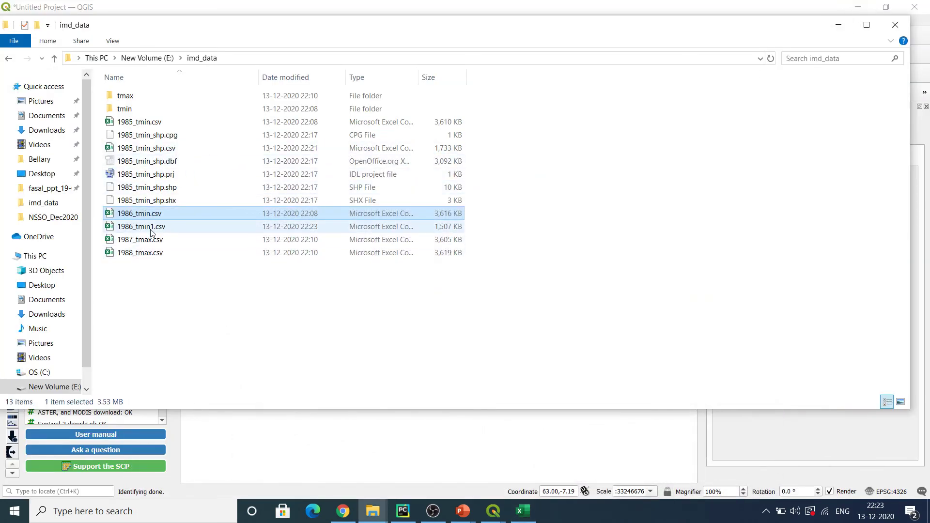
click(621, 288)
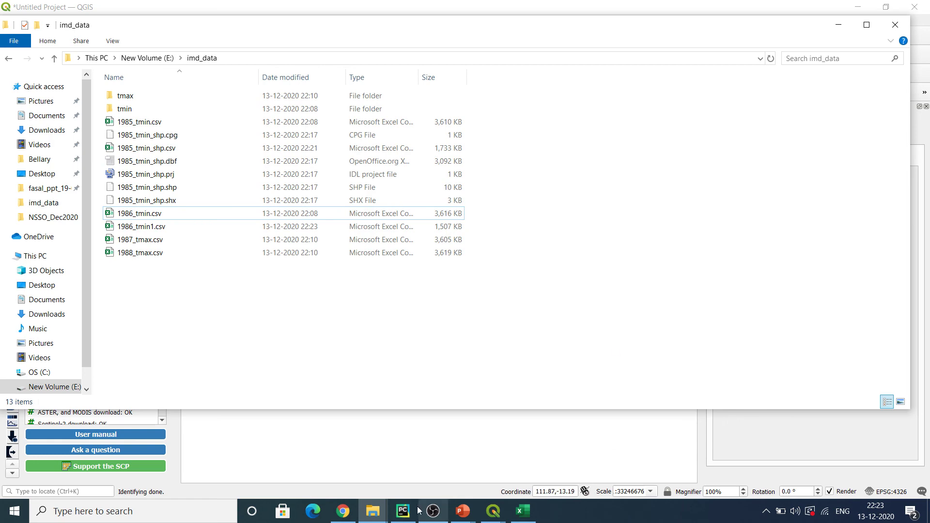
- Minimize the imd_data folder and QGIS windows, and close the 1985_tmin attribute table
click(837, 30)
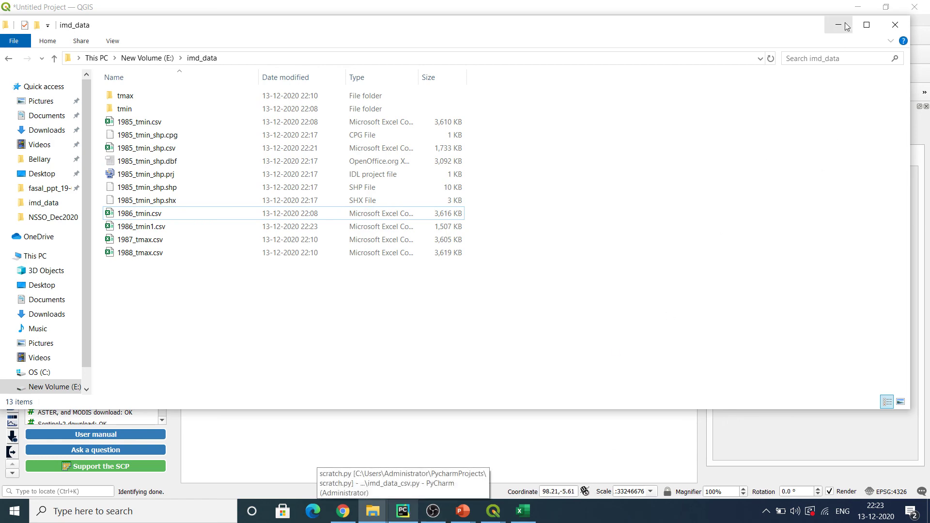
click(707, 105)
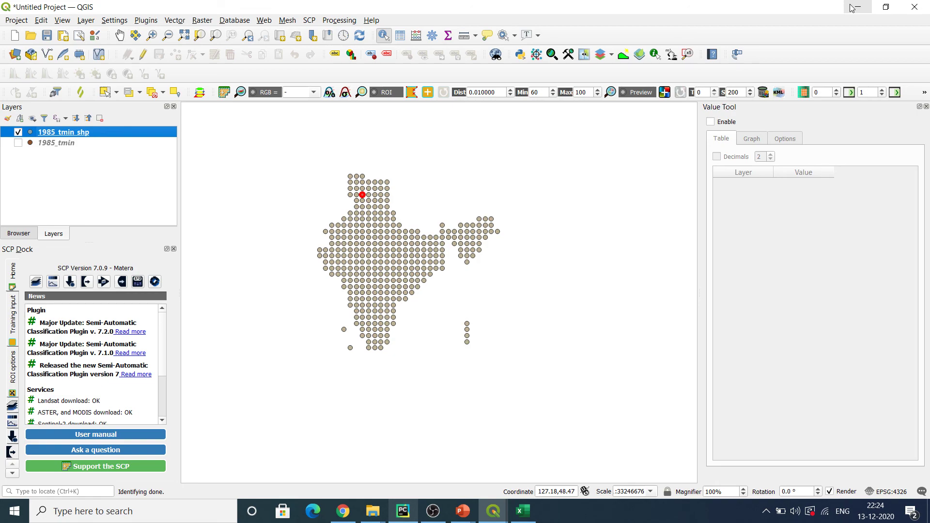
click(854, 8)
drag(777, 281, 780, 116)
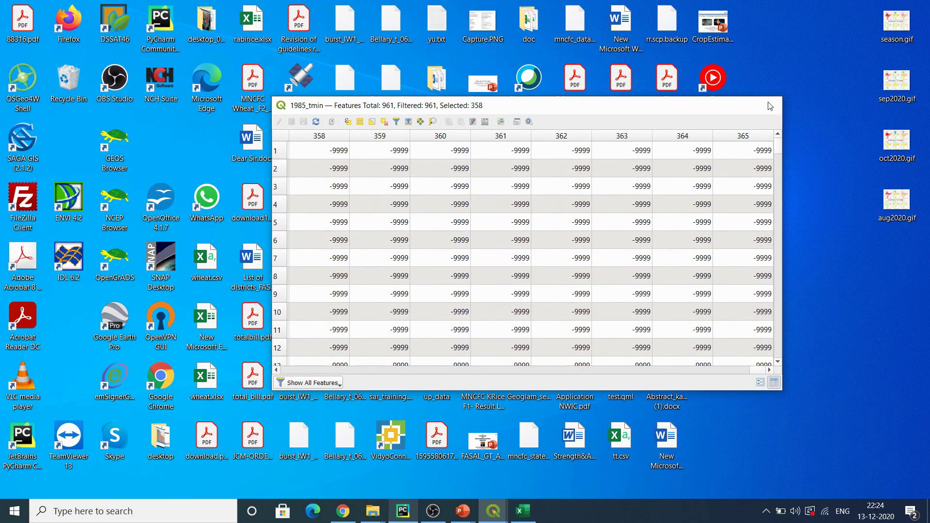
click(770, 106)
drag(818, 3, 141, 484)
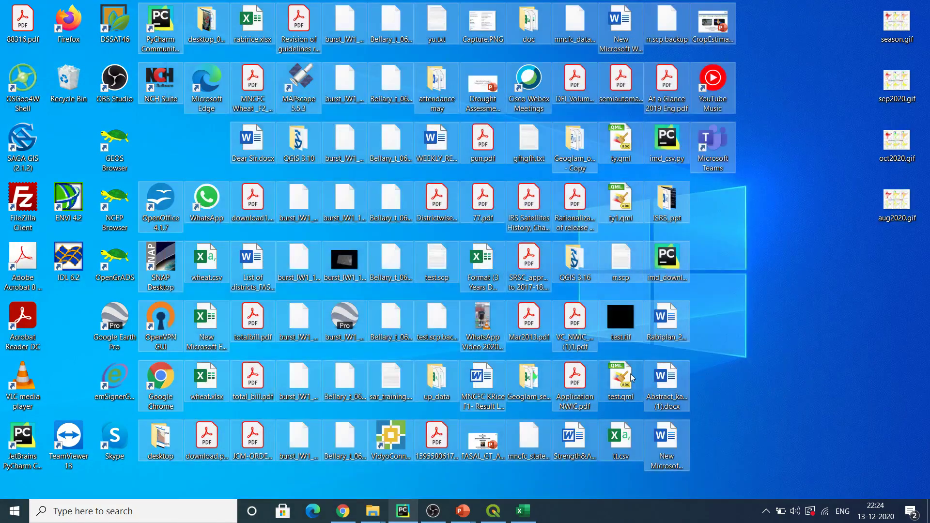
click(893, 368)
- Switch to PyCharm and review the imd_data_csv.py script that converts the IMD data to CSV
click(405, 521)
scroll(927, 326, down, 3)
scroll(927, 325, down, 4)
scroll(927, 326, up, 20)
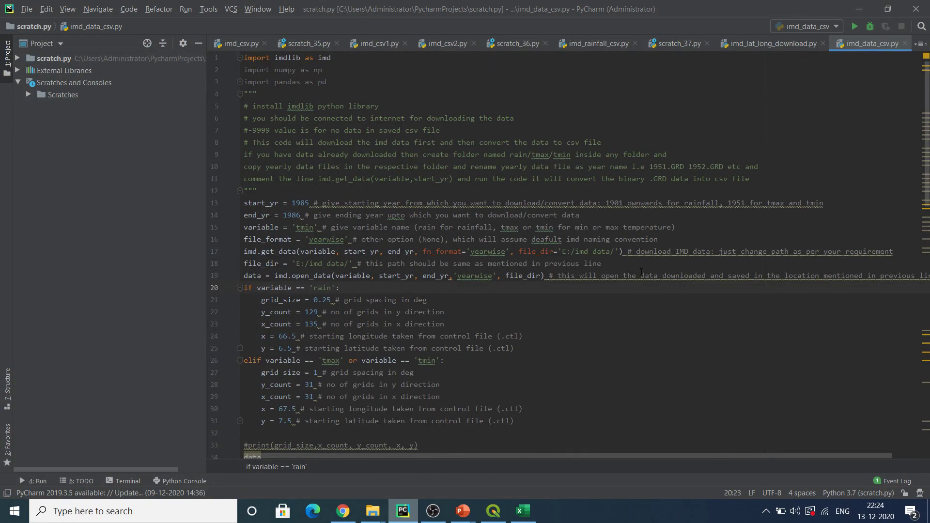
click(433, 510)
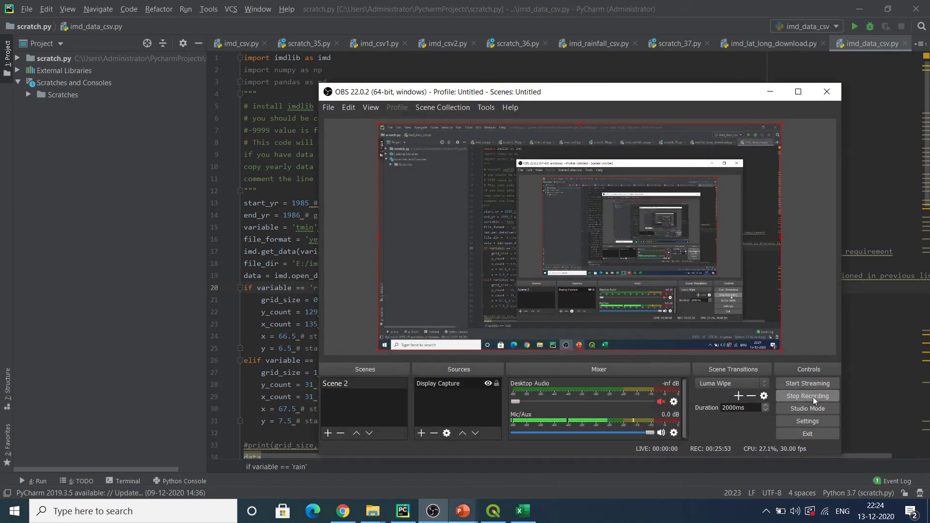
click(813, 395)
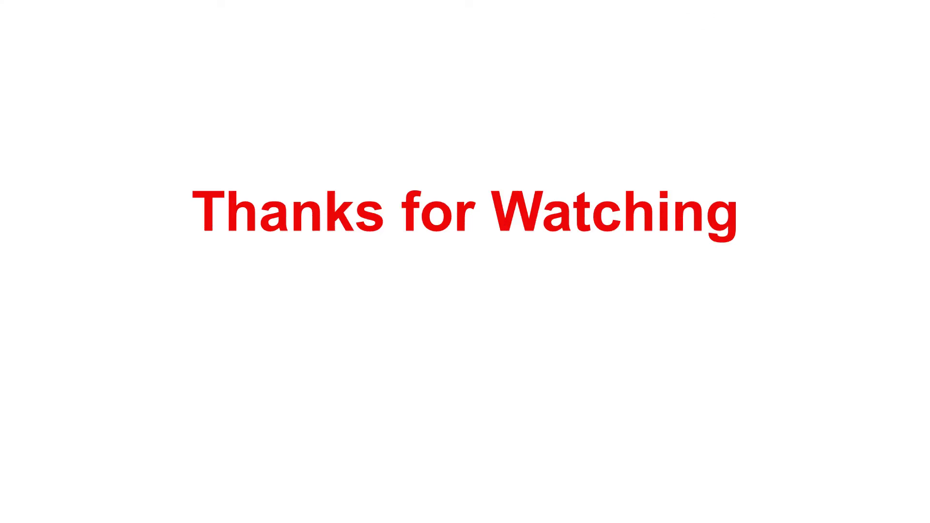